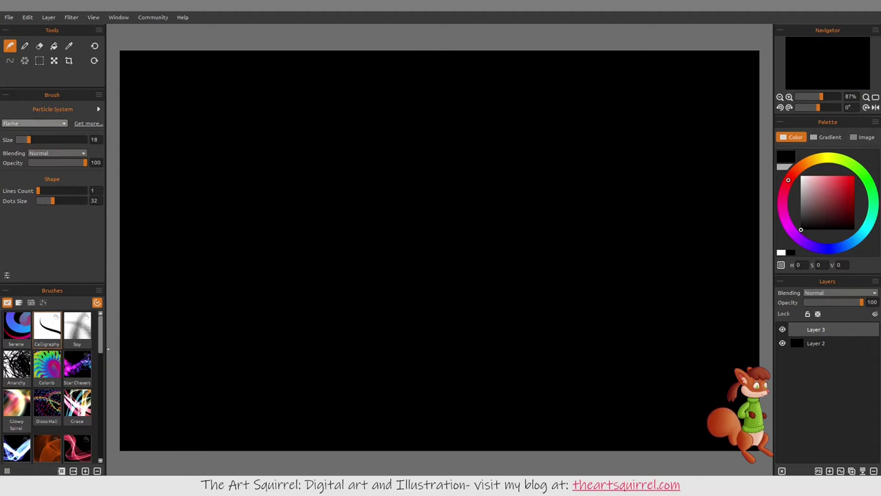
left_click(34, 124)
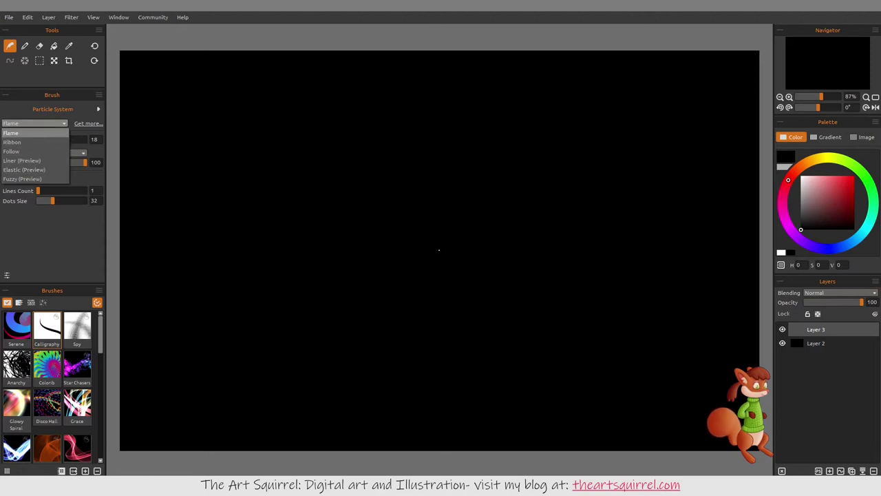
left_click(438, 250)
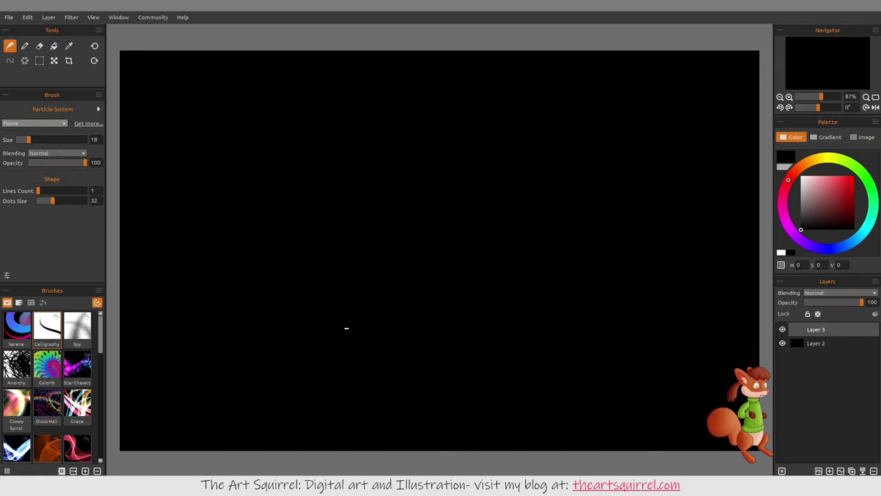
Step: Select the Serene brush and open the gradient library for it
left_click(17, 327)
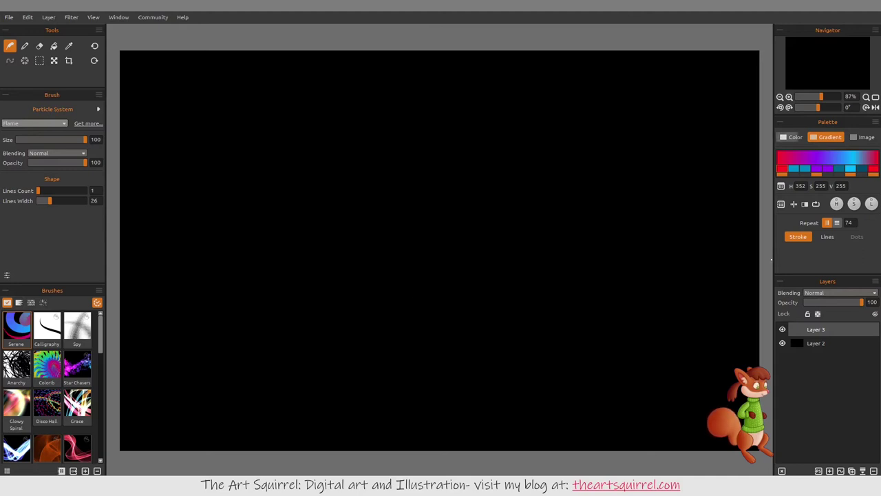
left_click(780, 186)
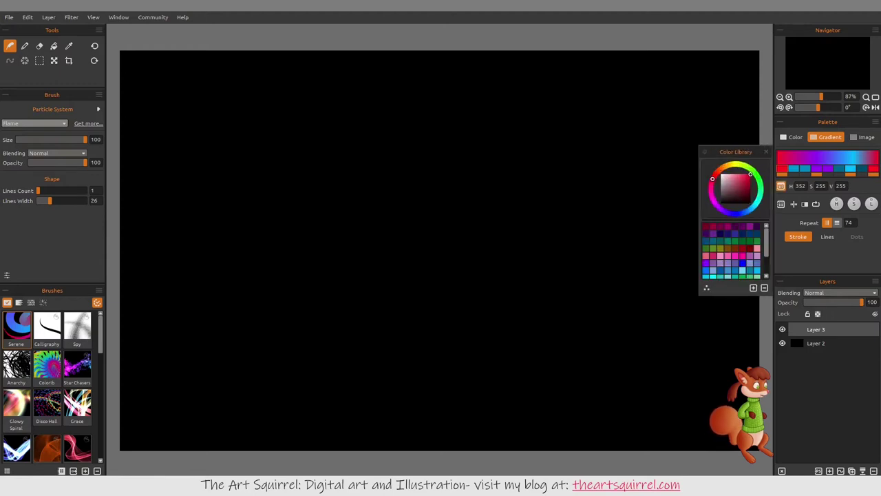
left_click(781, 186)
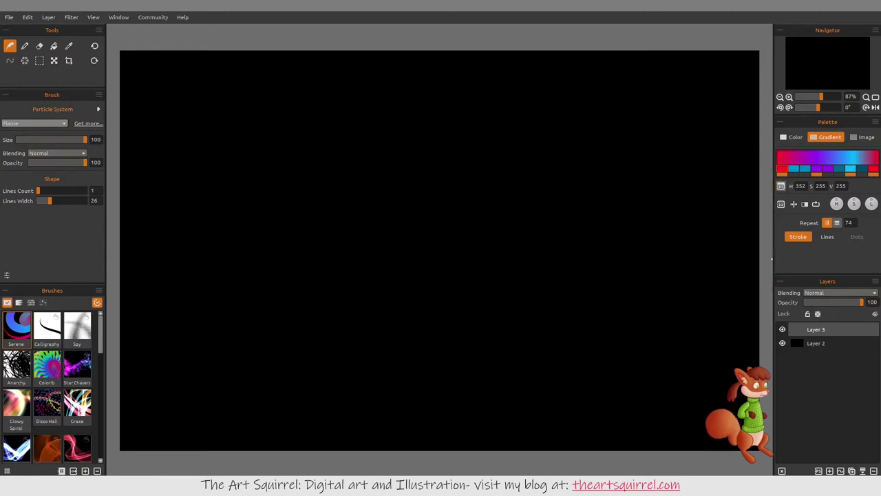
left_click(780, 186)
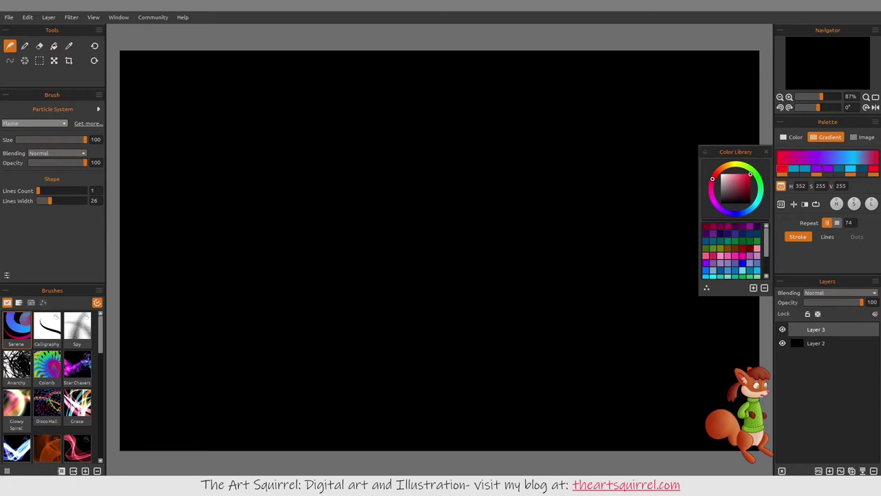
left_click(781, 204)
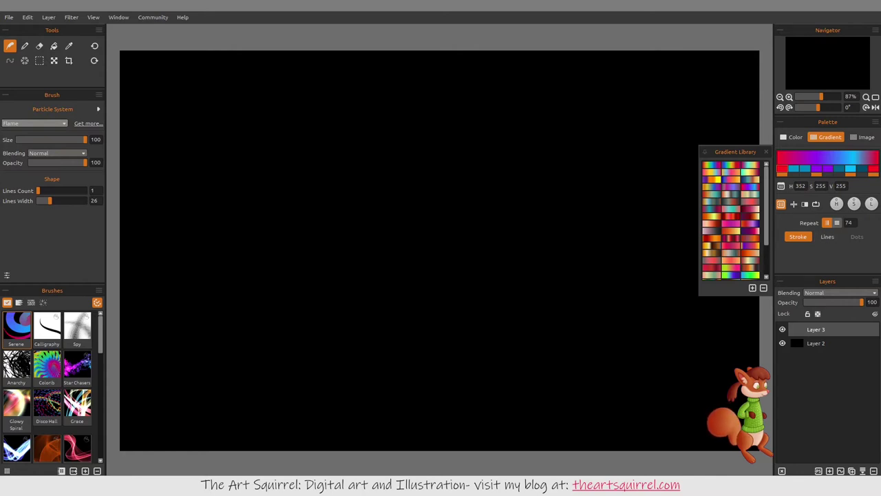
left_click(840, 292)
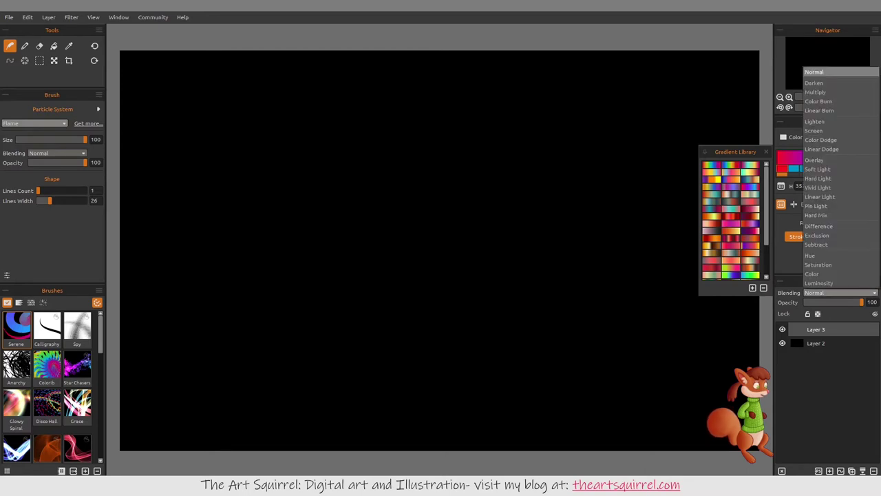
left_click(840, 292)
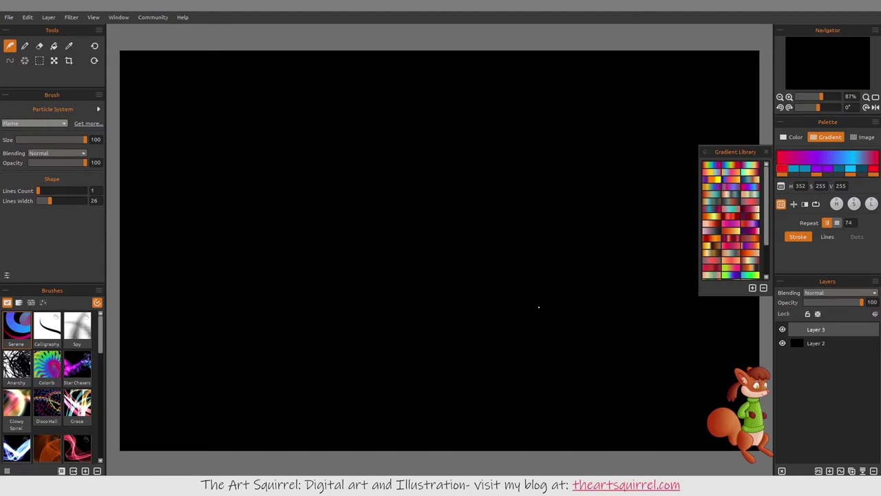
Step: Paint broad, overlapping looping ribbons across the canvas with the Serene brush's red, purple and blue gradient
mouse_move(334, 350)
left_mouse_down()
mouse_move(315, 353)
mouse_move(306, 283)
left_mouse_up()
mouse_move(342, 230)
left_mouse_down()
mouse_move(341, 238)
mouse_move(507, 142)
mouse_move(436, 230)
mouse_move(550, 282)
mouse_move(542, 348)
mouse_move(581, 352)
mouse_move(627, 207)
mouse_move(503, 55)
mouse_move(306, 200)
left_mouse_up()
mouse_move(256, 270)
left_mouse_down()
mouse_move(248, 286)
mouse_move(380, 309)
mouse_move(475, 347)
mouse_move(530, 352)
mouse_move(598, 272)
mouse_move(386, 141)
mouse_move(131, 242)
mouse_move(367, 350)
mouse_move(530, 351)
left_mouse_up()
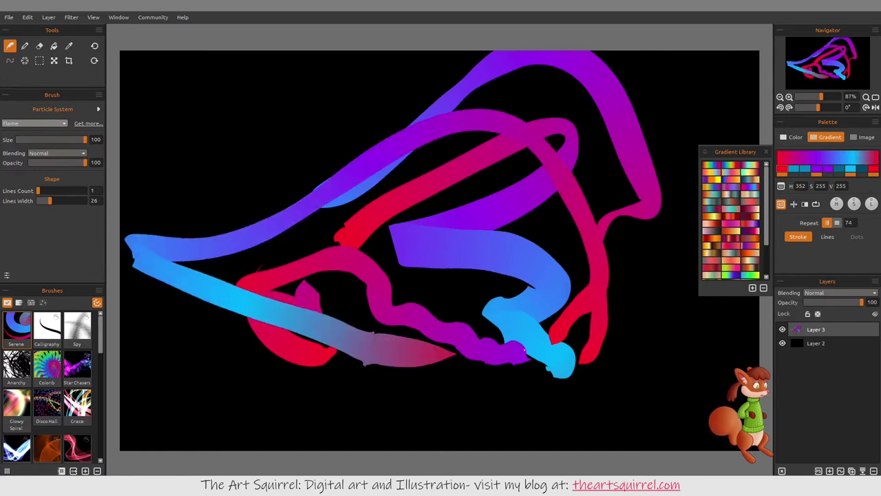
mouse_move(431, 384)
left_mouse_down()
mouse_move(455, 372)
mouse_move(565, 375)
mouse_move(686, 335)
mouse_move(661, 181)
mouse_move(580, 338)
mouse_move(516, 403)
mouse_move(272, 244)
mouse_move(440, 130)
mouse_move(183, 246)
mouse_move(207, 356)
mouse_move(226, 393)
mouse_move(237, 201)
mouse_move(303, 177)
left_mouse_up()
mouse_move(391, 262)
left_mouse_down()
mouse_move(280, 305)
mouse_move(510, 226)
mouse_move(610, 213)
mouse_move(579, 116)
mouse_move(471, 99)
mouse_move(297, 285)
mouse_move(188, 255)
mouse_move(282, 81)
mouse_move(484, 127)
mouse_move(559, 352)
mouse_move(638, 298)
mouse_move(569, 42)
mouse_move(371, 60)
mouse_move(175, 323)
mouse_move(194, 362)
mouse_move(329, 169)
mouse_move(457, 181)
mouse_move(458, 419)
mouse_move(531, 382)
mouse_move(572, 191)
mouse_move(440, 206)
mouse_move(496, 351)
mouse_move(498, 282)
mouse_move(445, 309)
mouse_move(493, 304)
mouse_move(479, 292)
mouse_move(490, 317)
mouse_move(514, 284)
left_mouse_up()
Step: Paint more Serene ribbons using two other library gradients, one mint-yellow-maroon and one red-orange
left_click(750, 172)
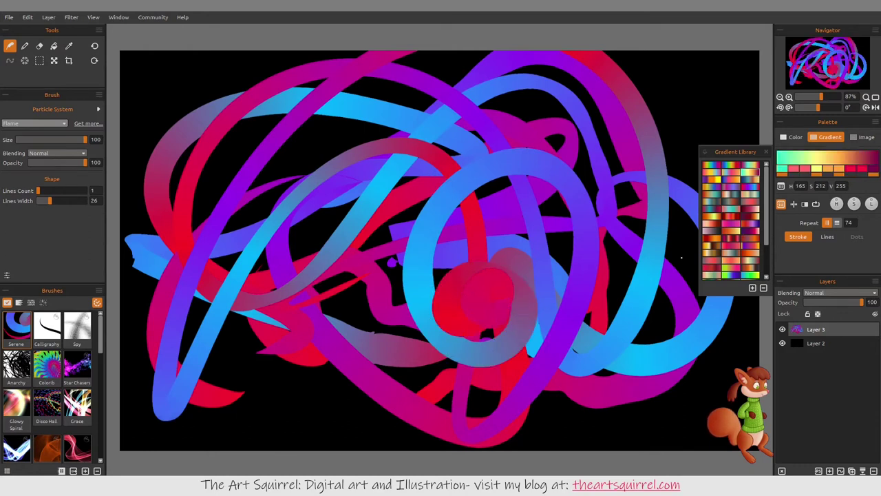
mouse_move(586, 213)
left_mouse_down()
mouse_move(482, 310)
mouse_move(196, 348)
mouse_move(612, 227)
mouse_move(480, 381)
mouse_move(533, 73)
mouse_move(565, 345)
mouse_move(183, 193)
mouse_move(317, 345)
left_mouse_up()
left_click(731, 215)
mouse_move(538, 245)
left_mouse_down()
mouse_move(530, 279)
mouse_move(319, 236)
mouse_move(419, 121)
mouse_move(680, 307)
left_mouse_up()
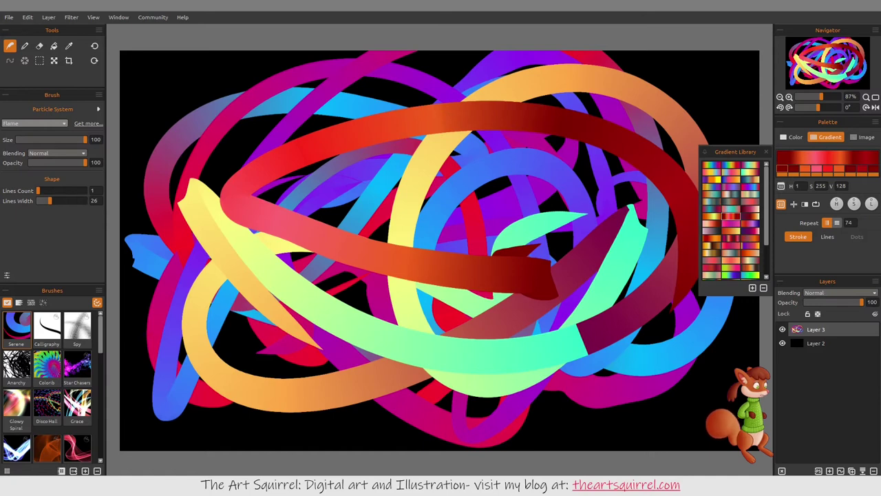
Step: Recolour the red-orange gradient from the color library, making the fourth stop green and the sixth stop blue (H 221, S 226, V 242)
left_click(780, 186)
left_click(743, 187)
left_click(738, 183)
left_click_drag(737, 182, 741, 185)
left_click(816, 168)
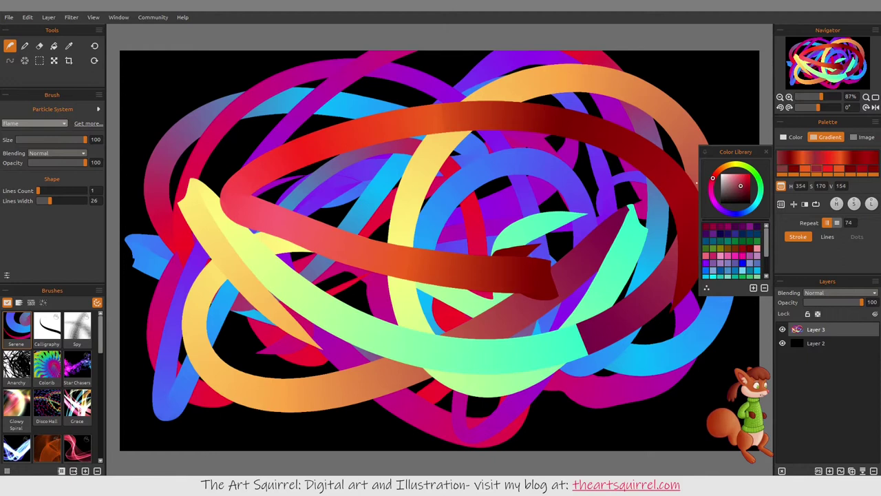
left_click(760, 184)
left_click(804, 168)
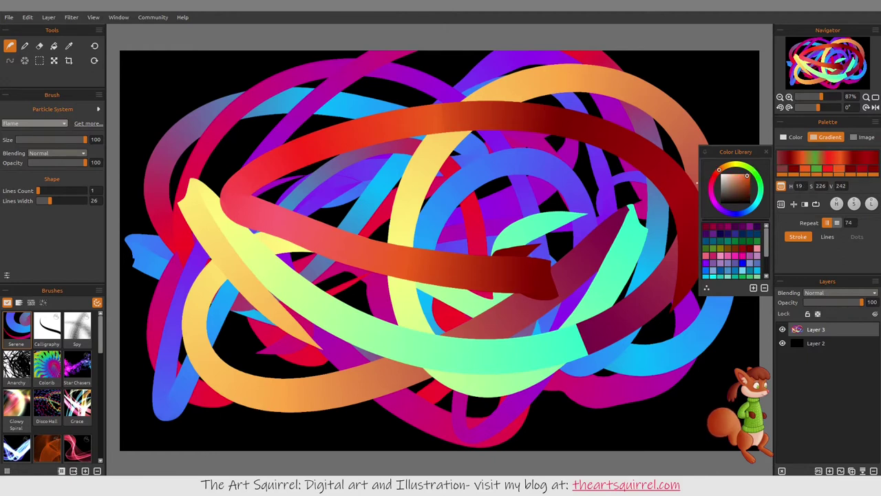
mouse_move(719, 169)
left_mouse_down()
mouse_move(721, 209)
mouse_move(733, 213)
mouse_move(715, 204)
mouse_move(743, 211)
left_mouse_up()
Step: Paint sweeping ribbons and short strokes over the whole canvas with the edited red, orange, green and blue gradient
mouse_move(568, 253)
left_mouse_down()
mouse_move(308, 318)
mouse_move(436, 122)
mouse_move(507, 387)
left_mouse_up()
mouse_move(624, 273)
left_mouse_down()
mouse_move(530, 325)
mouse_move(576, 302)
mouse_move(681, 279)
mouse_move(664, 326)
mouse_move(611, 368)
mouse_move(353, 336)
mouse_move(302, 290)
mouse_move(522, 188)
left_mouse_up()
mouse_move(493, 221)
left_mouse_down()
mouse_move(428, 286)
mouse_move(285, 291)
mouse_move(255, 324)
mouse_move(353, 322)
mouse_move(452, 260)
mouse_move(499, 322)
mouse_move(596, 304)
mouse_move(624, 362)
mouse_move(667, 336)
mouse_move(642, 212)
mouse_move(569, 72)
mouse_move(315, 123)
mouse_move(107, 242)
mouse_move(164, 377)
mouse_move(532, 295)
left_mouse_up()
mouse_move(719, 408)
left_mouse_down()
mouse_move(413, 361)
mouse_move(268, 206)
mouse_move(530, 97)
left_mouse_up()
mouse_move(758, 53)
left_mouse_down()
mouse_move(599, 207)
mouse_move(193, 302)
left_mouse_up()
mouse_move(455, 333)
left_mouse_down()
mouse_move(365, 375)
mouse_move(254, 135)
mouse_move(654, 179)
mouse_move(682, 337)
left_mouse_up()
mouse_move(661, 309)
left_mouse_down()
mouse_move(606, 268)
mouse_move(296, 269)
mouse_move(385, 206)
left_mouse_up()
mouse_move(551, 324)
left_mouse_down()
mouse_move(530, 259)
mouse_move(523, 160)
mouse_move(649, 141)
mouse_move(667, 305)
mouse_move(436, 360)
mouse_move(239, 334)
left_mouse_up()
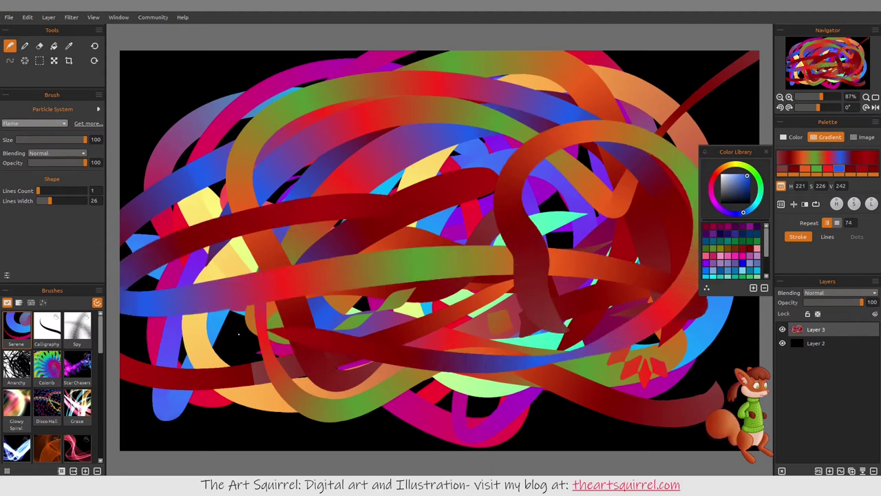
mouse_move(513, 340)
left_mouse_down()
mouse_move(599, 313)
mouse_move(709, 420)
mouse_move(748, 348)
mouse_move(698, 342)
mouse_move(716, 161)
mouse_move(750, 179)
mouse_move(733, 186)
mouse_move(707, 115)
mouse_move(653, 36)
mouse_move(606, 118)
left_mouse_up()
mouse_move(614, 197)
left_mouse_down()
mouse_move(567, 209)
mouse_move(545, 199)
mouse_move(561, 166)
mouse_move(551, 300)
left_mouse_up()
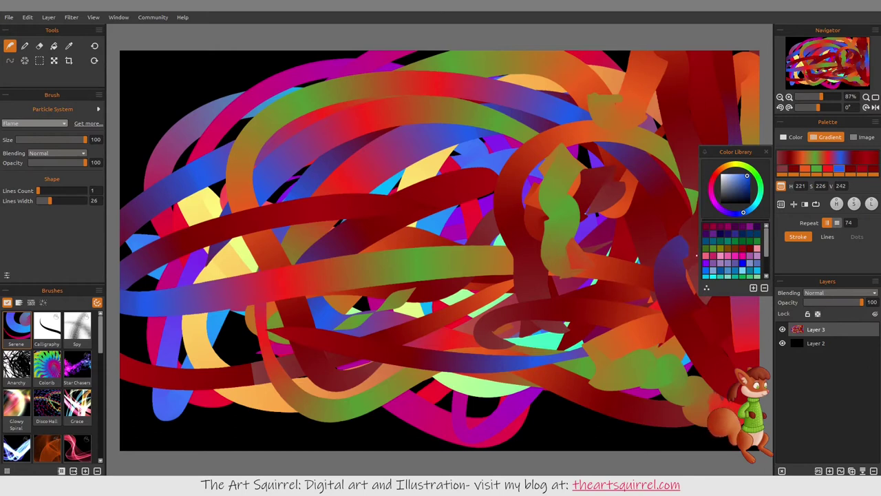
Step: Delete the layer with the Serene ribbons and add a new empty layer above the black one
left_click(874, 471)
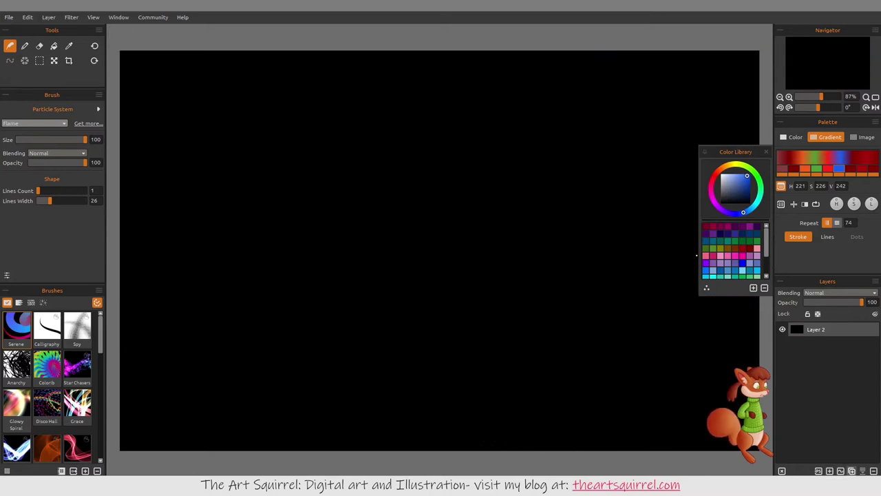
left_click(830, 471)
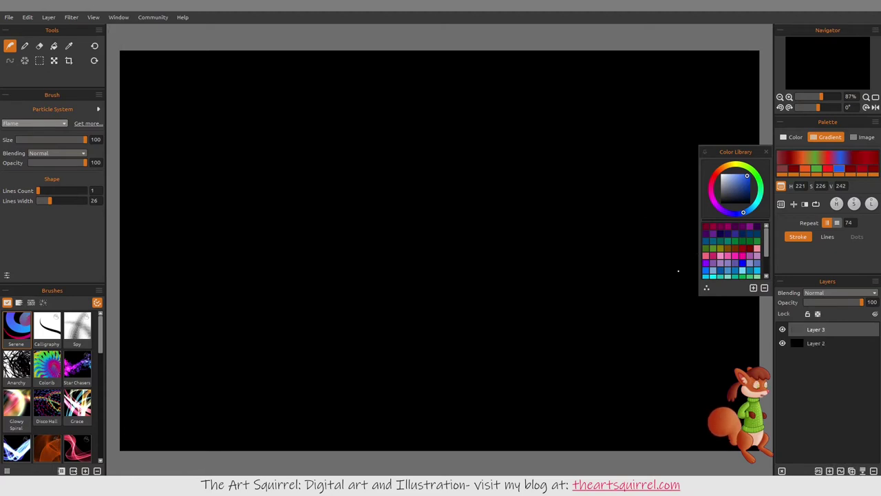
Step: Draw smooth curves, loops and wavy lines with the Calligraphy brush in pink (H 0, S 128, V 222)
left_click(78, 328)
left_click(828, 182)
mouse_move(708, 190)
left_mouse_down()
mouse_move(472, 252)
mouse_move(338, 321)
mouse_move(441, 307)
mouse_move(565, 317)
left_mouse_up()
mouse_move(566, 250)
left_mouse_down()
mouse_move(568, 148)
mouse_move(428, 106)
mouse_move(287, 185)
mouse_move(259, 268)
mouse_move(501, 274)
mouse_move(644, 303)
left_mouse_up()
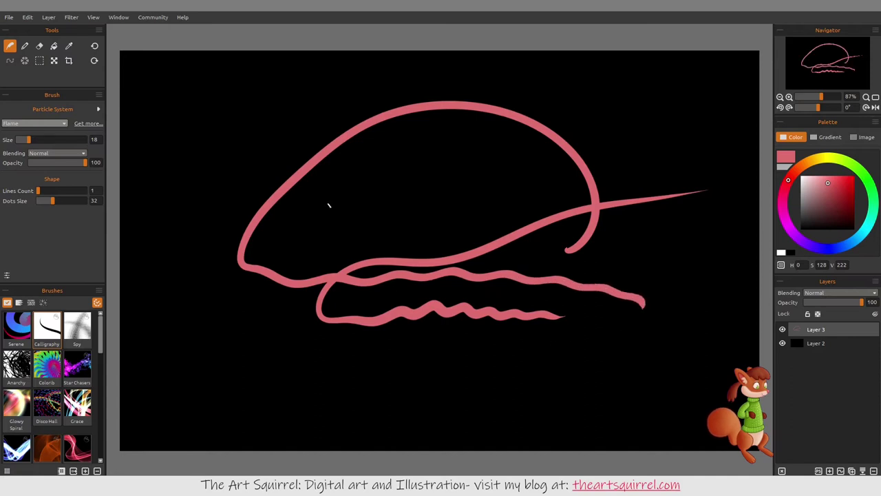
left_click_drag(323, 163, 330, 329)
mouse_move(340, 181)
left_mouse_down()
mouse_move(372, 158)
mouse_move(532, 150)
left_mouse_up()
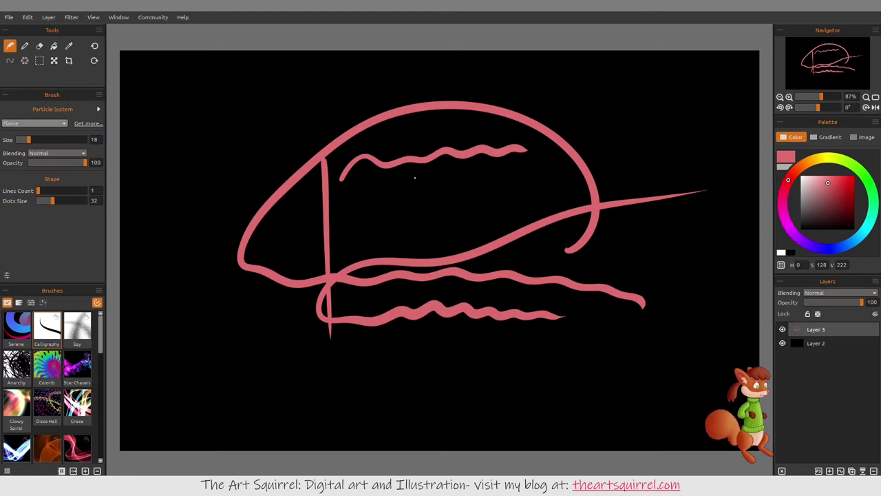
mouse_move(424, 187)
left_mouse_down()
mouse_move(439, 208)
mouse_move(472, 199)
left_mouse_up()
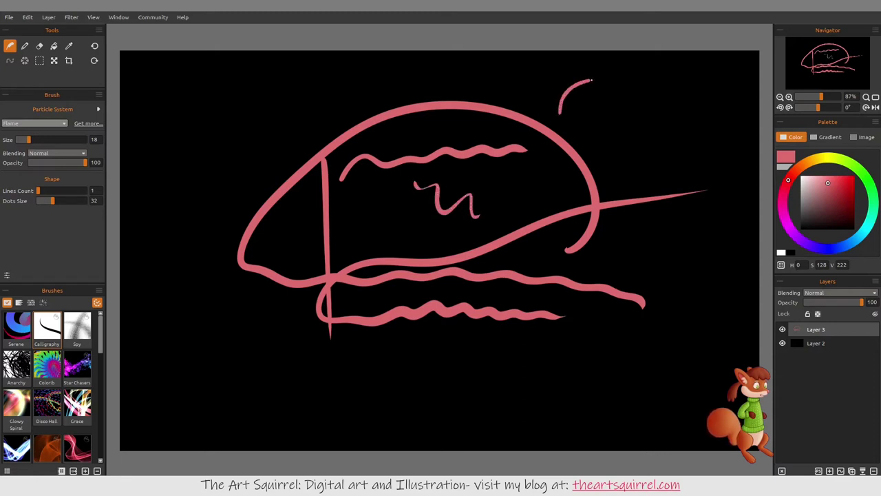
mouse_move(604, 160)
left_mouse_down()
mouse_move(658, 146)
mouse_move(650, 197)
mouse_move(670, 216)
mouse_move(678, 289)
left_mouse_up()
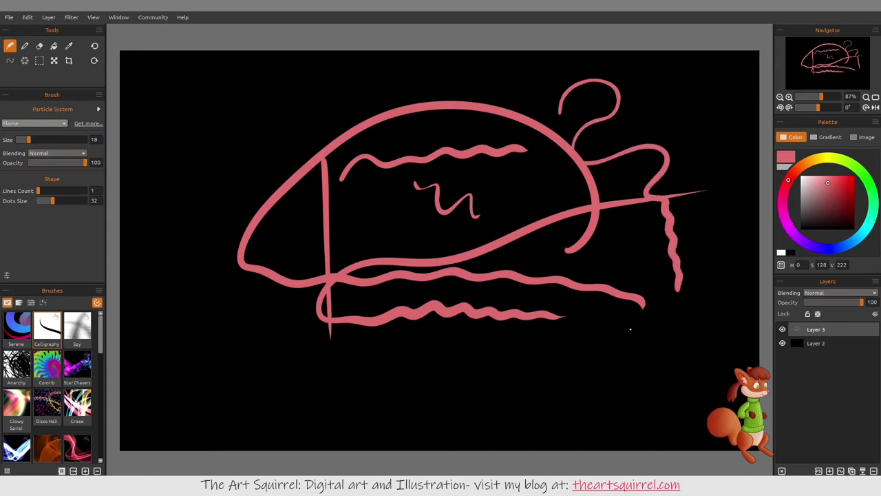
left_click_drag(239, 366, 278, 362)
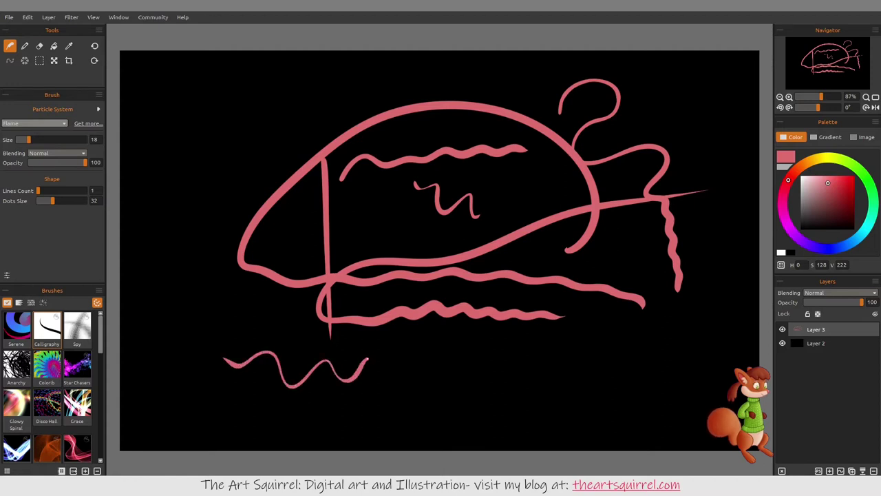
left_click_drag(396, 358, 487, 342)
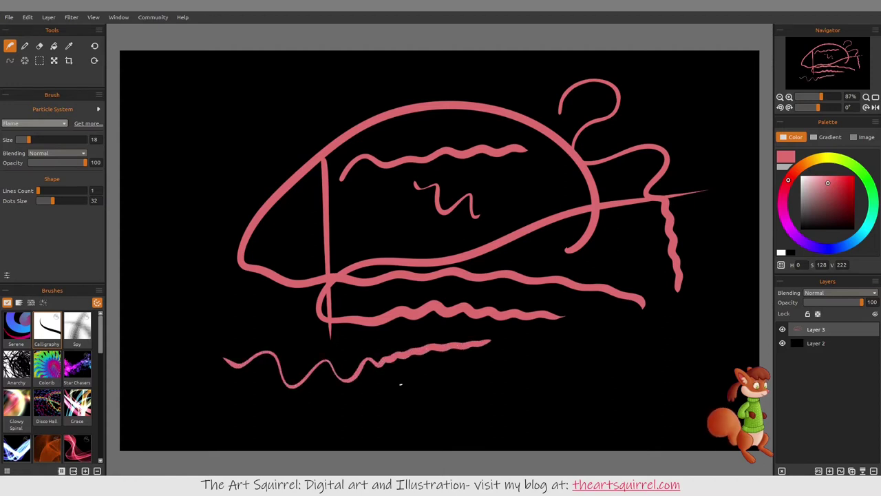
mouse_move(329, 389)
left_mouse_down()
mouse_move(364, 398)
mouse_move(390, 370)
mouse_move(437, 394)
mouse_move(466, 364)
mouse_move(489, 356)
mouse_move(506, 371)
mouse_move(536, 343)
mouse_move(553, 348)
mouse_move(646, 319)
mouse_move(657, 326)
mouse_move(643, 355)
mouse_move(601, 387)
mouse_move(560, 394)
mouse_move(557, 368)
mouse_move(590, 369)
mouse_move(595, 383)
mouse_move(577, 407)
mouse_move(523, 409)
mouse_move(483, 398)
mouse_move(422, 426)
mouse_move(371, 416)
mouse_move(338, 377)
mouse_move(365, 285)
mouse_move(430, 145)
left_mouse_up()
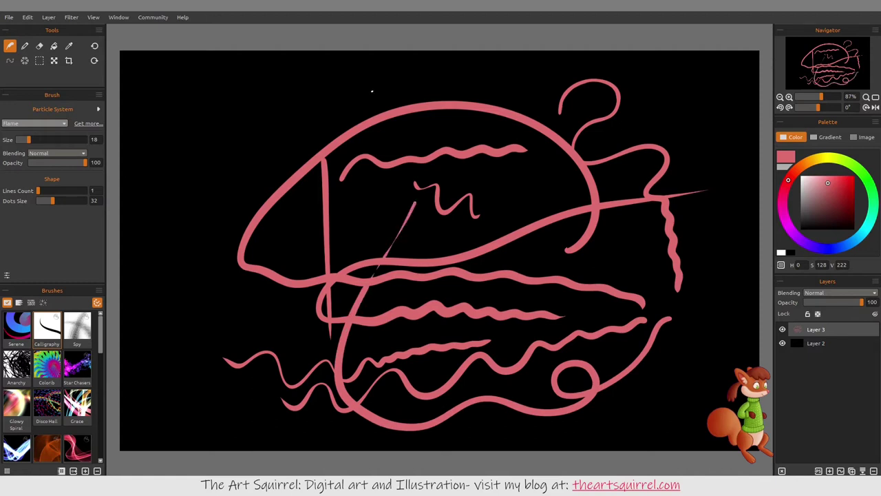
mouse_move(332, 204)
left_mouse_down()
mouse_move(355, 174)
mouse_move(549, 198)
mouse_move(627, 232)
mouse_move(659, 279)
left_mouse_up()
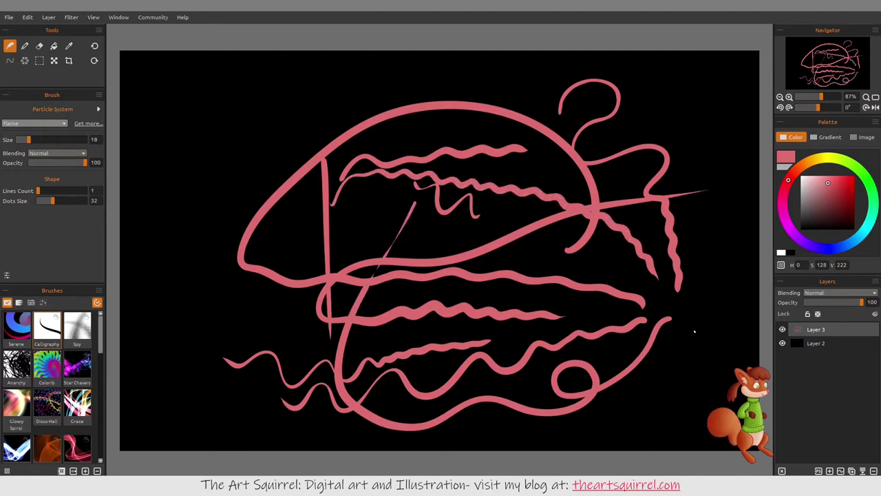
Step: Delete the layer with the pink calligraphy lines and add a new empty layer in its place
left_click(873, 470)
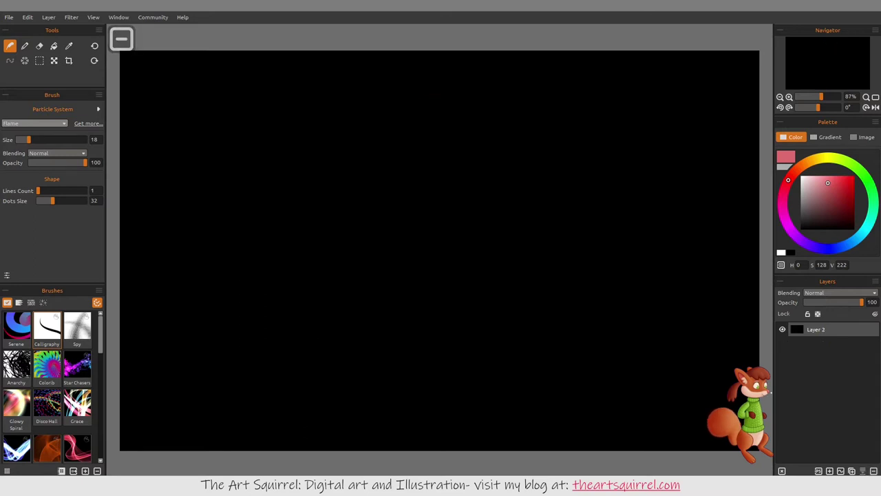
left_click(829, 470)
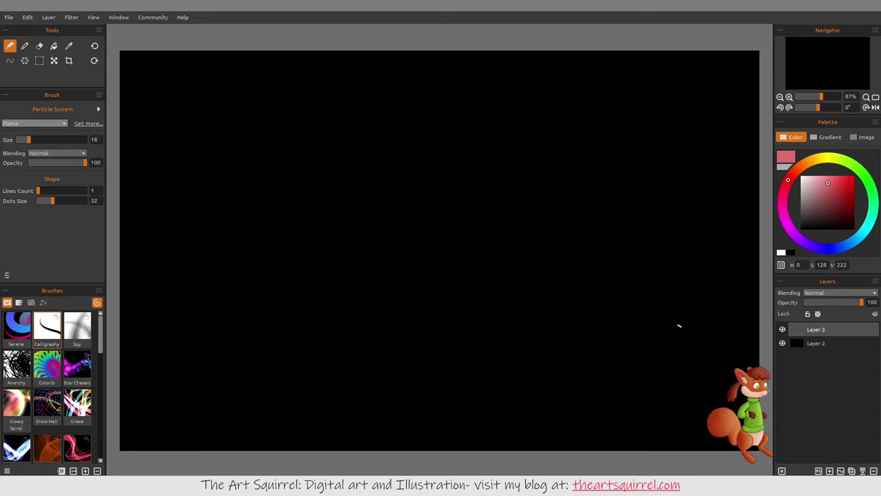
Step: Paint a large soft loop and a few thin strokes with the Spy brush in pale pink (H 0, S 29, V 242)
left_click(77, 327)
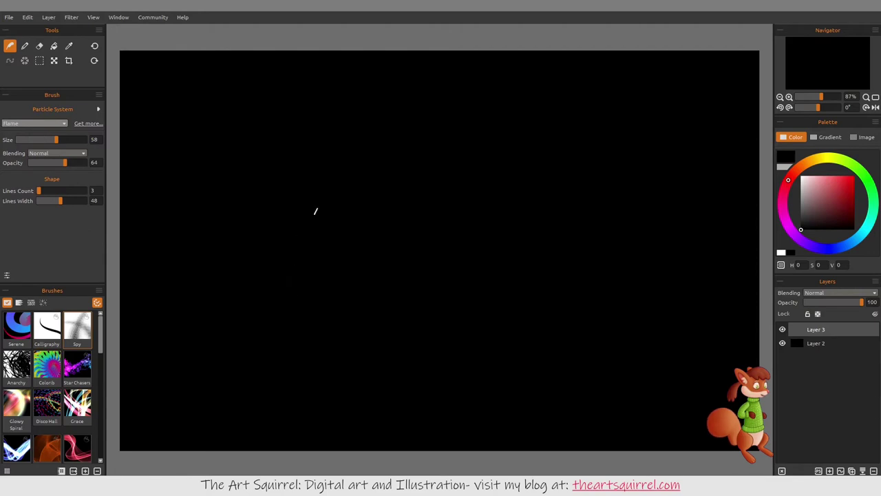
left_click(818, 182)
left_click(810, 179)
mouse_move(558, 177)
left_mouse_down()
mouse_move(485, 177)
mouse_move(334, 303)
mouse_move(393, 306)
mouse_move(544, 179)
mouse_move(535, 297)
left_mouse_up()
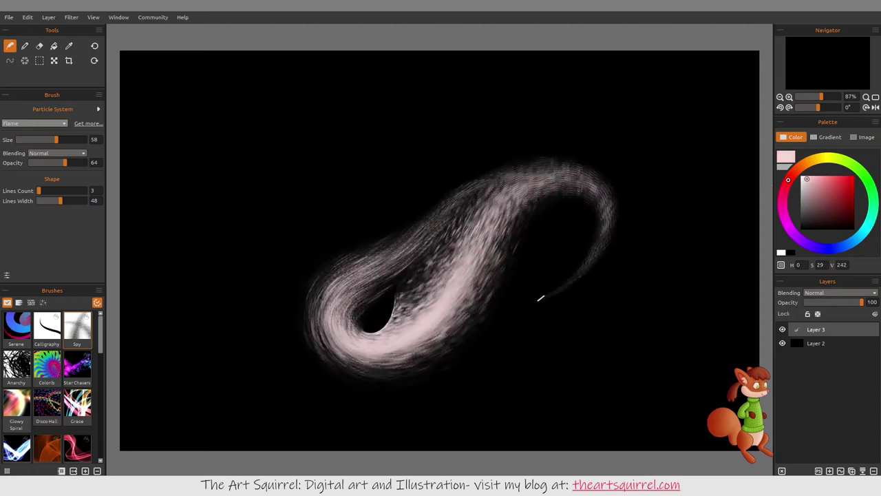
mouse_move(538, 260)
left_mouse_down()
mouse_move(595, 215)
mouse_move(623, 272)
left_mouse_up()
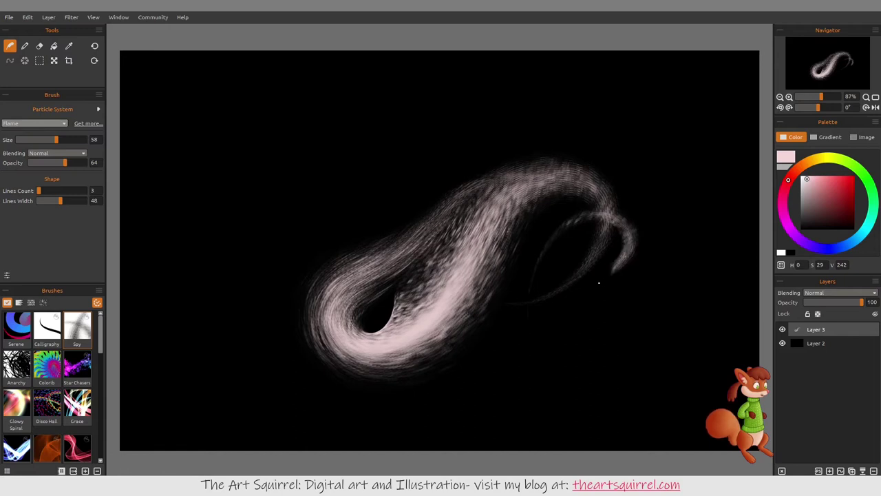
left_click_drag(594, 306, 615, 348)
Step: Change the color to yellow (H 55, S 211, V 218) and paint Spy brush strokes over and around the pale pink loop
left_click(837, 186)
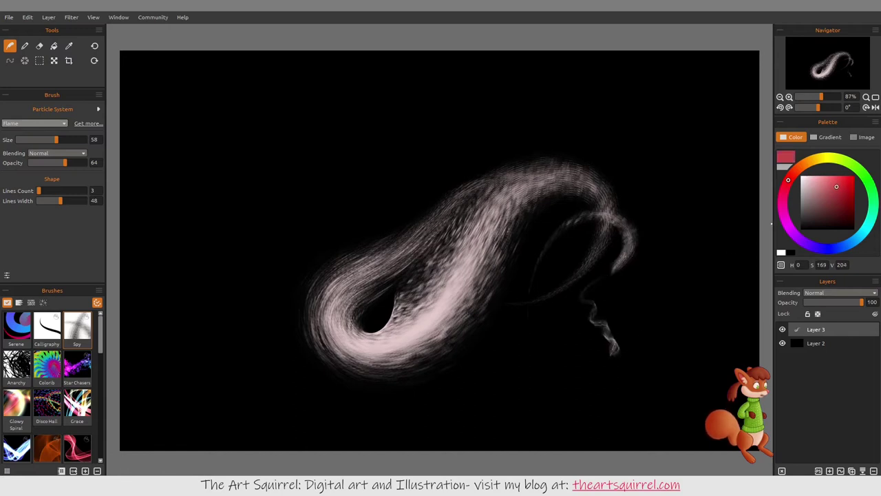
left_click(833, 157)
left_click(841, 191)
left_click(845, 183)
mouse_move(546, 251)
left_mouse_down()
mouse_move(520, 262)
mouse_move(508, 288)
mouse_move(428, 351)
mouse_move(351, 323)
mouse_move(350, 234)
mouse_move(445, 195)
mouse_move(484, 233)
mouse_move(430, 279)
left_mouse_up()
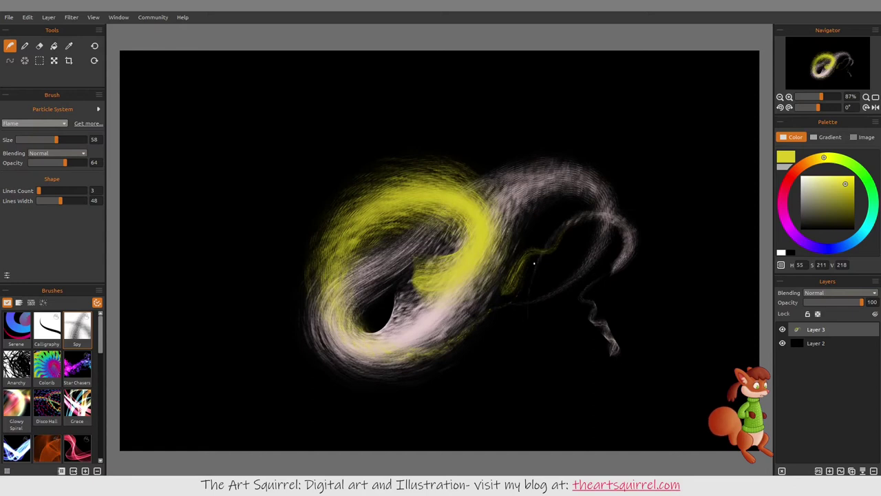
mouse_move(602, 248)
left_mouse_down()
mouse_move(517, 323)
mouse_move(530, 350)
left_mouse_up()
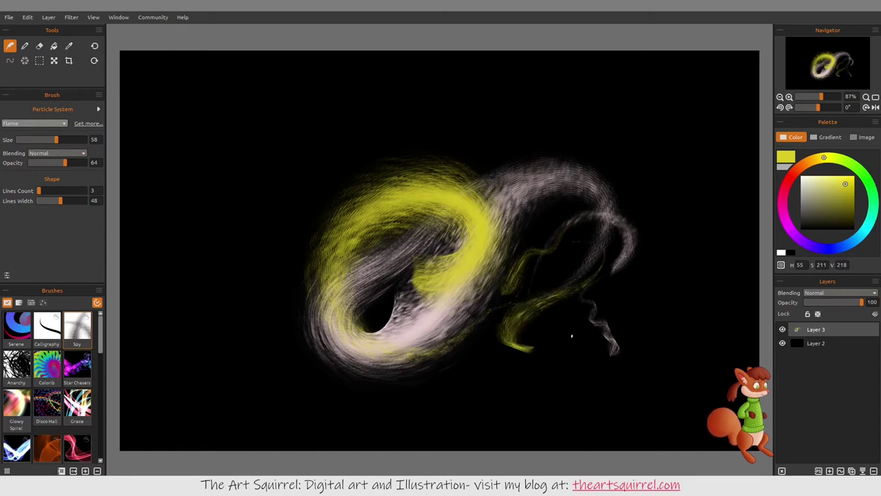
mouse_move(651, 308)
left_mouse_down()
mouse_move(623, 348)
mouse_move(629, 376)
mouse_move(592, 410)
mouse_move(468, 376)
mouse_move(376, 395)
left_mouse_up()
mouse_move(520, 122)
left_mouse_down()
mouse_move(400, 125)
mouse_move(296, 154)
mouse_move(254, 248)
mouse_move(396, 147)
mouse_move(520, 125)
mouse_move(601, 135)
left_mouse_up()
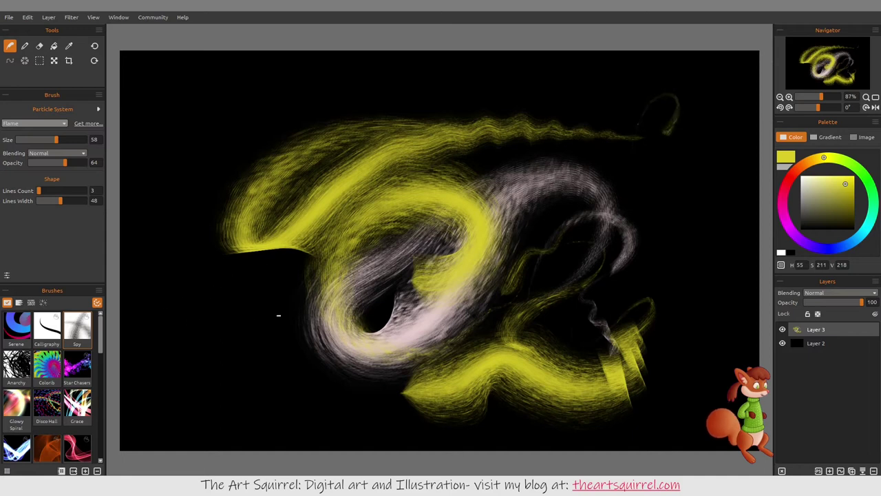
Step: Add jagged yellow Spy brush strokes along the lower-left side of the pale pink loop
mouse_move(265, 288)
left_mouse_down()
mouse_move(192, 340)
mouse_move(218, 294)
mouse_move(309, 363)
mouse_move(341, 365)
mouse_move(376, 403)
mouse_move(388, 382)
mouse_move(411, 377)
mouse_move(598, 255)
left_mouse_up()
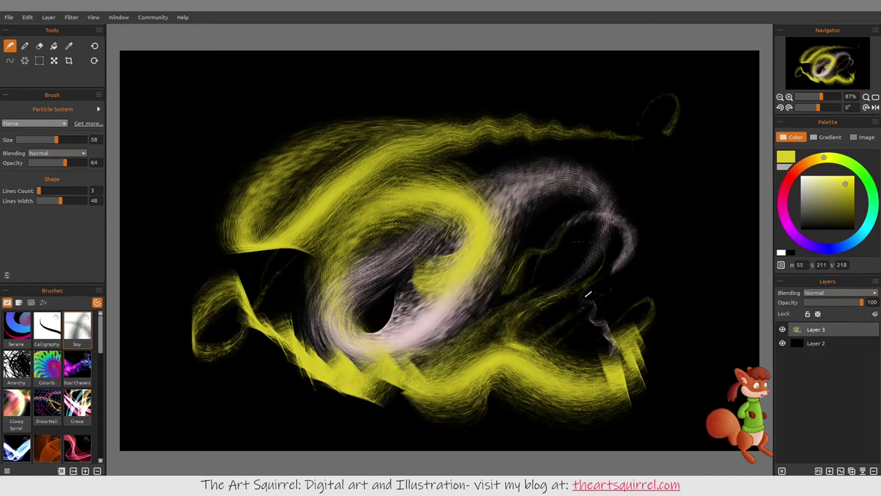
Step: Switch to the Anarchy brush and replace the painted layer with a new empty one
left_click(16, 368)
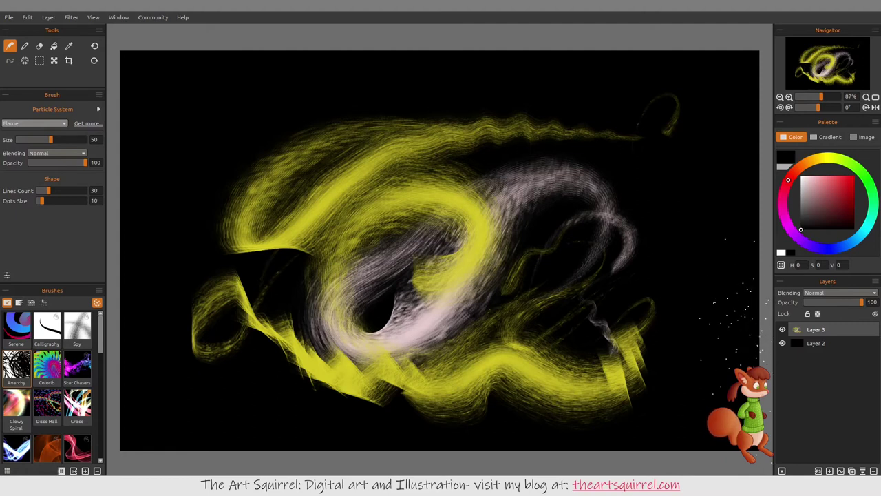
left_click(874, 470)
left_click(830, 470)
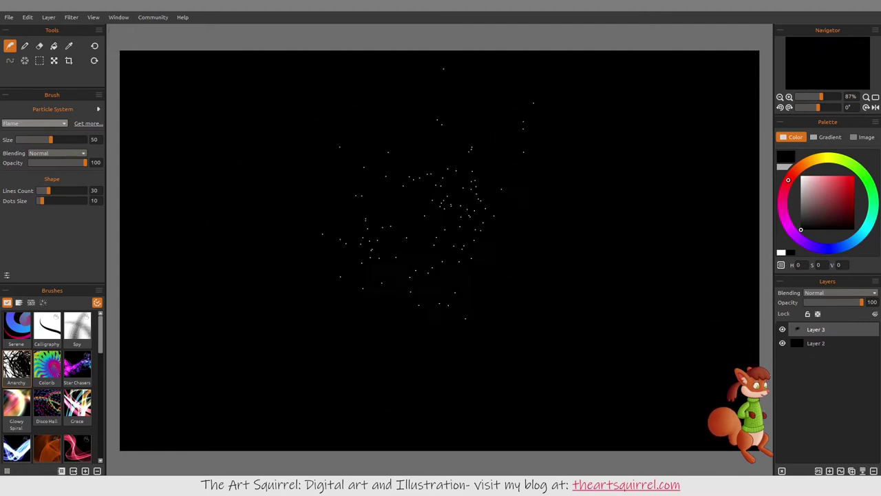
Step: Scribble with the Anarchy brush in yellow-green (H 63, S 138, V 229) from the canvas center to its right side
left_click(830, 157)
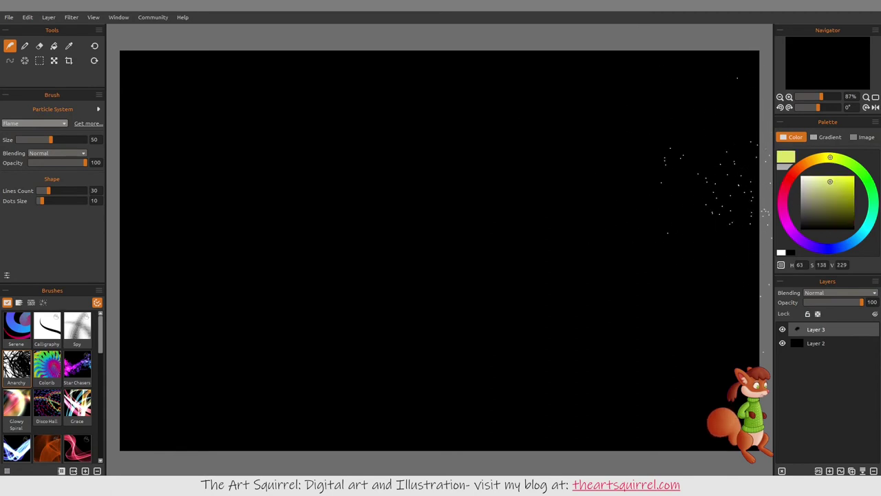
left_click_drag(564, 187, 492, 224)
mouse_move(554, 296)
left_mouse_down()
mouse_move(541, 313)
mouse_move(609, 179)
mouse_move(661, 289)
mouse_move(757, 261)
left_mouse_up()
Step: Change the color to magenta (H 324, S 196, V 200) and add Anarchy scribbles around the yellow-green ones and along the bottom
left_click(782, 207)
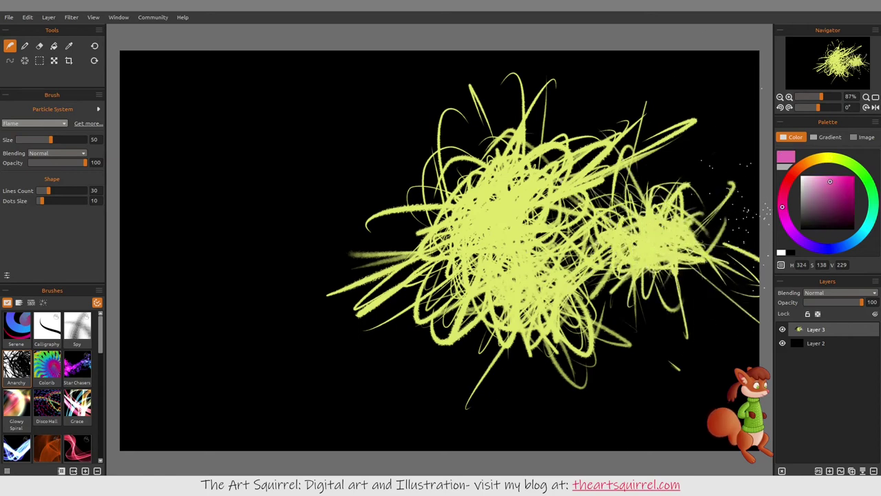
mouse_move(551, 179)
left_mouse_down()
mouse_move(495, 261)
mouse_move(303, 206)
mouse_move(220, 289)
mouse_move(269, 124)
left_mouse_up()
mouse_move(496, 207)
left_mouse_down()
mouse_move(441, 89)
mouse_move(399, 158)
left_mouse_up()
mouse_move(220, 358)
left_mouse_down()
mouse_move(361, 359)
mouse_move(411, 404)
mouse_move(458, 387)
mouse_move(475, 396)
mouse_move(531, 387)
mouse_move(612, 314)
mouse_move(669, 355)
mouse_move(674, 323)
left_mouse_up()
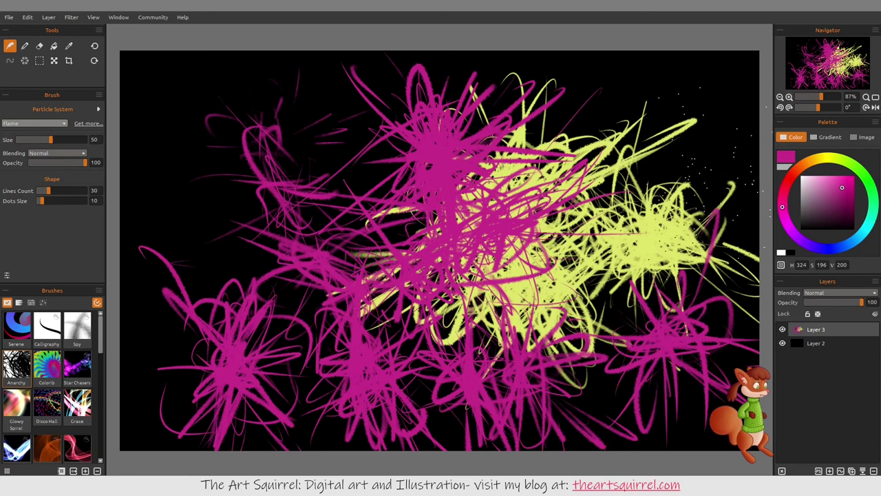
Step: Change the color to purple (H 265, S 196, V 200) and scribble with Anarchy over the center and upper part of the canvas
left_click_drag(841, 246, 826, 249)
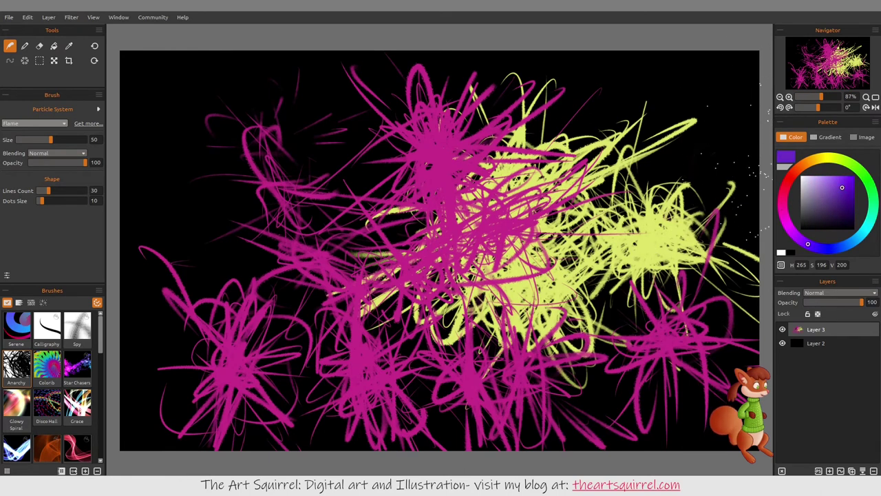
mouse_move(446, 196)
left_mouse_down()
mouse_move(457, 227)
mouse_move(536, 76)
mouse_move(605, 96)
mouse_move(632, 83)
mouse_move(646, 90)
mouse_move(692, 79)
left_mouse_up()
mouse_move(619, 158)
left_mouse_down()
mouse_move(623, 179)
mouse_move(605, 172)
left_mouse_up()
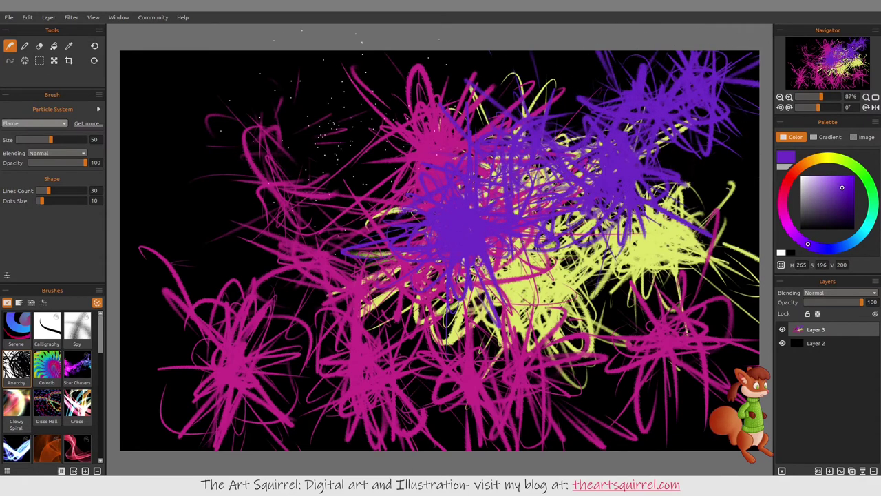
left_click_drag(272, 93, 276, 110)
mouse_move(165, 86)
left_mouse_down()
mouse_move(157, 79)
mouse_move(155, 93)
left_mouse_up()
left_click_drag(234, 179, 241, 189)
mouse_move(296, 117)
left_mouse_down()
mouse_move(293, 105)
mouse_move(327, 86)
mouse_move(389, 83)
left_mouse_up()
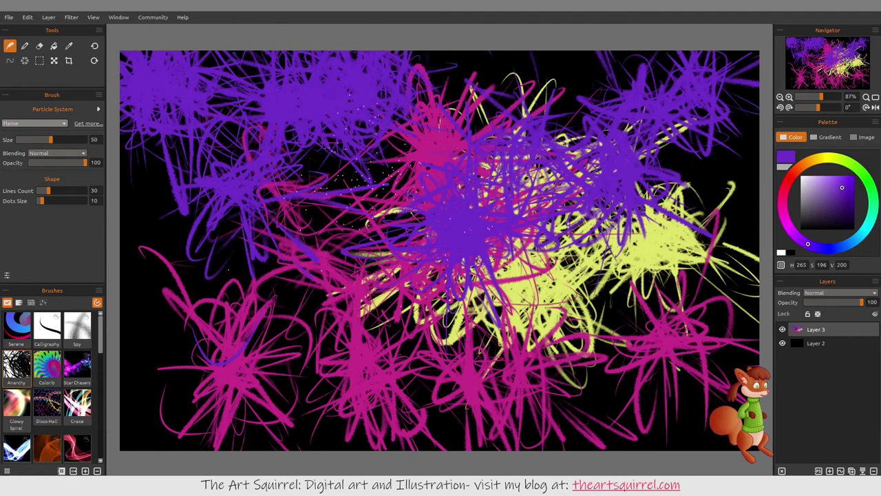
Step: Fill most of the remaining canvas with purple Anarchy scribbles, working around the sides and lower part
left_click_drag(357, 186, 337, 230)
mouse_move(296, 275)
left_mouse_down()
mouse_move(227, 290)
mouse_move(138, 276)
mouse_move(165, 358)
left_mouse_up()
mouse_move(385, 392)
left_mouse_down()
mouse_move(330, 406)
mouse_move(413, 330)
mouse_move(303, 399)
mouse_move(306, 365)
left_mouse_up()
mouse_move(406, 375)
left_mouse_down()
mouse_move(523, 396)
mouse_move(572, 371)
mouse_move(599, 330)
mouse_move(627, 324)
mouse_move(651, 276)
mouse_move(689, 372)
mouse_move(715, 413)
left_mouse_up()
mouse_move(750, 316)
left_mouse_down()
mouse_move(719, 159)
mouse_move(747, 100)
mouse_move(689, 110)
left_mouse_up()
mouse_move(640, 66)
left_mouse_down()
mouse_move(592, 76)
mouse_move(571, 65)
mouse_move(564, 76)
mouse_move(447, 72)
left_mouse_up()
mouse_move(572, 241)
left_mouse_down()
mouse_move(523, 296)
mouse_move(461, 338)
left_mouse_up()
Step: Add Anarchy scribbles in muted pink, grayish blue and pale lavender (H 242, S 37, V 231) over the center and upper right of the canvas
left_click(782, 203)
mouse_move(606, 179)
left_mouse_down()
mouse_move(482, 234)
mouse_move(448, 344)
left_mouse_up()
left_click(819, 247)
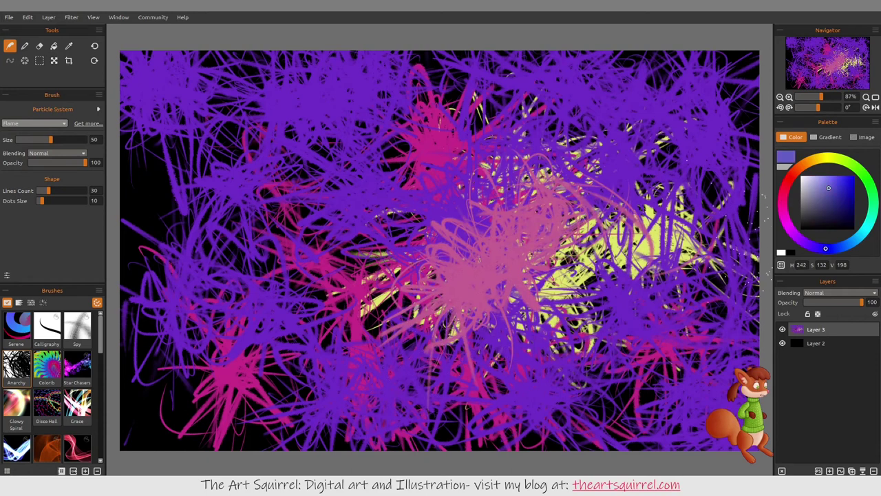
mouse_move(579, 138)
left_mouse_down()
mouse_move(434, 365)
mouse_move(395, 402)
left_mouse_up()
mouse_move(486, 214)
left_mouse_down()
mouse_move(475, 193)
mouse_move(503, 309)
mouse_move(654, 90)
left_mouse_up()
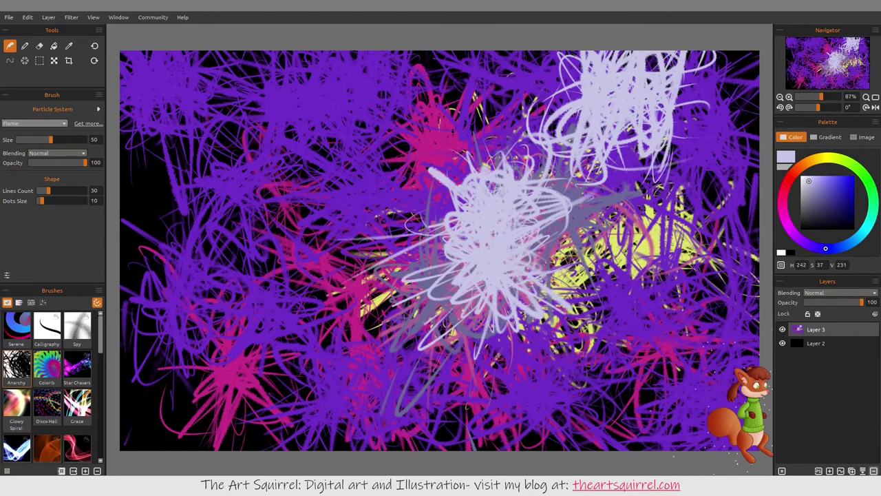
Step: Replace the scribbled layer with an empty one and paint large rainbow loops across it with the Colorib brush
left_click(874, 470)
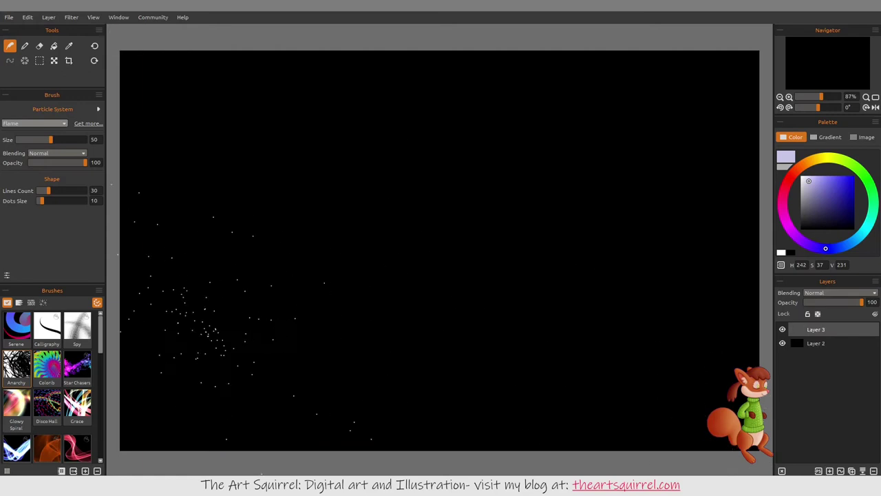
left_click(47, 366)
mouse_move(256, 387)
left_mouse_down()
mouse_move(241, 293)
mouse_move(259, 314)
mouse_move(318, 203)
mouse_move(431, 189)
mouse_move(444, 232)
mouse_move(437, 230)
mouse_move(425, 265)
mouse_move(457, 289)
mouse_move(519, 255)
mouse_move(484, 146)
mouse_move(397, 143)
mouse_move(344, 287)
mouse_move(460, 351)
mouse_move(615, 255)
mouse_move(609, 195)
mouse_move(644, 293)
left_mouse_up()
mouse_move(650, 347)
left_mouse_down()
mouse_move(690, 330)
mouse_move(702, 372)
mouse_move(644, 413)
mouse_move(516, 372)
mouse_move(531, 274)
mouse_move(673, 196)
mouse_move(554, 251)
mouse_move(585, 258)
mouse_move(585, 210)
mouse_move(598, 219)
mouse_move(577, 194)
mouse_move(569, 160)
mouse_move(578, 107)
mouse_move(597, 126)
mouse_move(614, 122)
mouse_move(628, 84)
mouse_move(681, 147)
mouse_move(630, 224)
left_mouse_up()
mouse_move(640, 300)
left_mouse_down()
mouse_move(599, 344)
mouse_move(564, 276)
mouse_move(333, 108)
mouse_move(183, 357)
mouse_move(358, 356)
mouse_move(513, 375)
mouse_move(340, 247)
mouse_move(537, 324)
mouse_move(527, 227)
mouse_move(234, 248)
mouse_move(523, 358)
mouse_move(681, 347)
left_mouse_up()
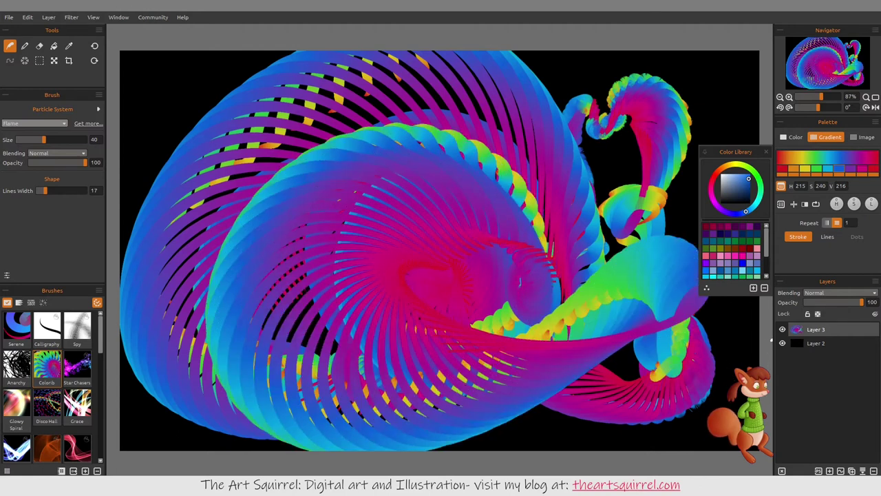
Step: Choose a purple-to-red rainbow gradient from the Gradient Library and paint a Colorib stroke over the right part of the loops
left_click(781, 204)
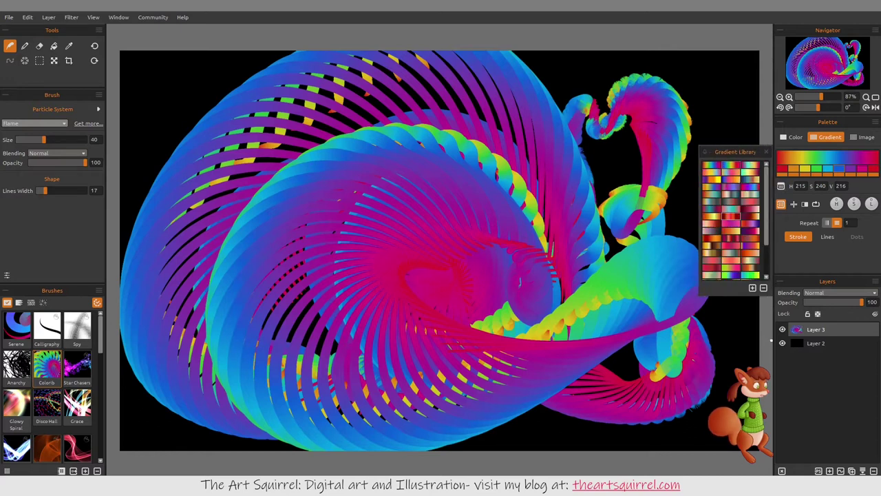
left_click(731, 166)
mouse_move(573, 239)
left_mouse_down()
mouse_move(548, 219)
mouse_move(495, 289)
left_mouse_up()
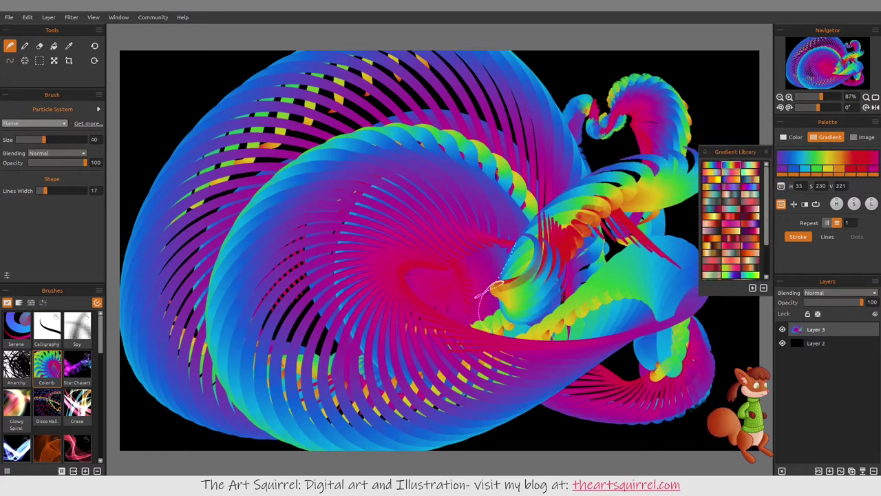
Step: Switch to the orange, beige and teal gradient and paint large overlapping Colorib loops across the canvas
left_click(731, 253)
mouse_move(678, 267)
left_mouse_down()
mouse_move(642, 280)
mouse_move(536, 262)
mouse_move(395, 196)
mouse_move(177, 339)
mouse_move(323, 387)
mouse_move(428, 375)
mouse_move(486, 328)
mouse_move(497, 336)
mouse_move(407, 165)
mouse_move(498, 286)
mouse_move(607, 102)
mouse_move(724, 135)
mouse_move(651, 317)
mouse_move(564, 360)
mouse_move(550, 356)
mouse_move(584, 347)
left_mouse_up()
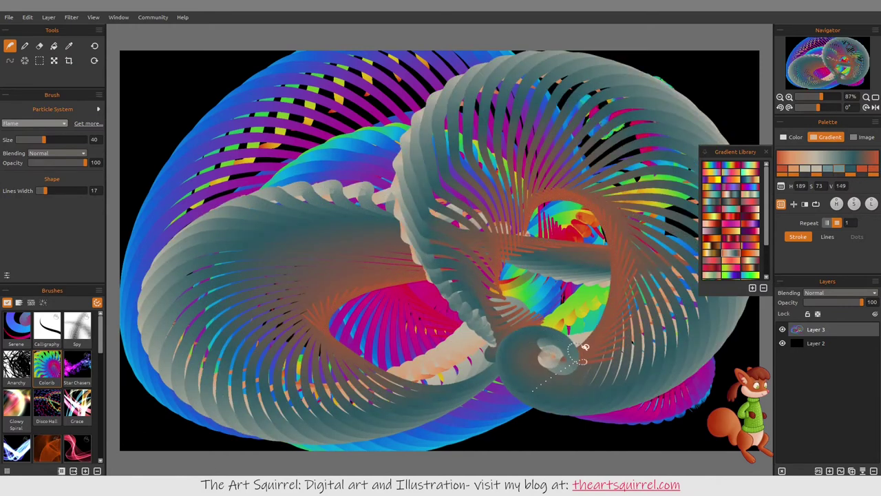
mouse_move(332, 324)
left_mouse_down()
mouse_move(155, 172)
mouse_move(468, 159)
mouse_move(440, 289)
mouse_move(381, 207)
mouse_move(430, 255)
mouse_move(458, 396)
mouse_move(413, 220)
mouse_move(556, 263)
mouse_move(547, 337)
mouse_move(505, 361)
mouse_move(475, 330)
left_mouse_up()
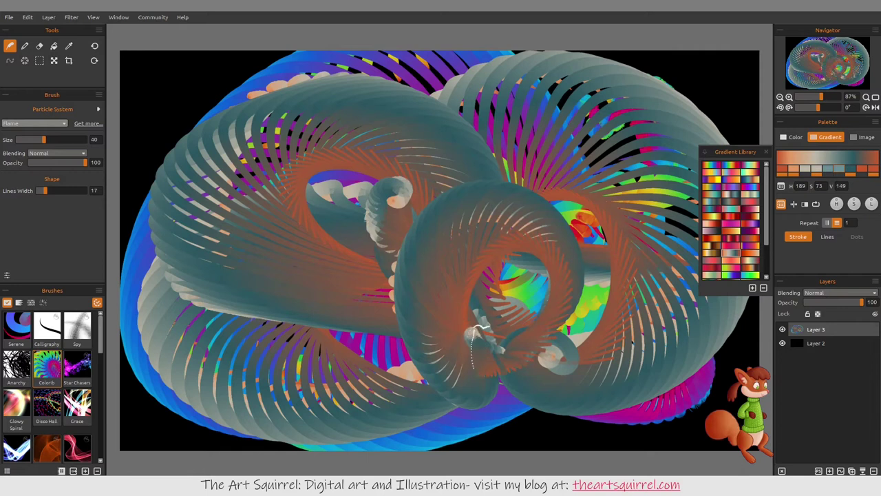
mouse_move(572, 393)
left_mouse_down()
mouse_move(424, 377)
mouse_move(296, 317)
mouse_move(299, 200)
mouse_move(426, 146)
mouse_move(502, 157)
mouse_move(545, 231)
mouse_move(548, 297)
mouse_move(517, 365)
mouse_move(482, 372)
left_mouse_up()
mouse_move(570, 343)
left_mouse_down()
mouse_move(544, 350)
mouse_move(580, 324)
left_mouse_up()
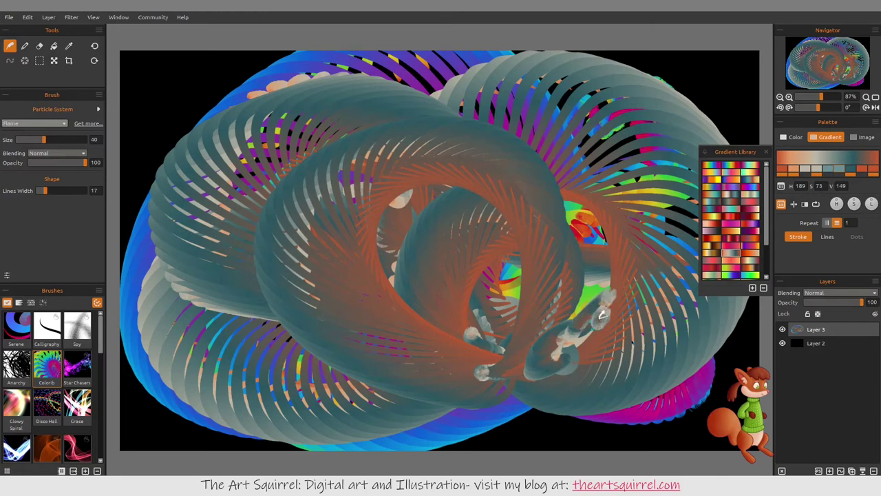
Step: Add small curly Colorib strokes in the orange-teal gradient over the large loops
mouse_move(692, 363)
left_mouse_down()
mouse_move(595, 334)
mouse_move(642, 337)
mouse_move(635, 330)
mouse_move(652, 308)
mouse_move(635, 272)
mouse_move(647, 270)
mouse_move(620, 238)
left_mouse_up()
mouse_move(534, 301)
left_mouse_down()
mouse_move(475, 275)
mouse_move(491, 318)
left_mouse_up()
mouse_move(377, 346)
left_mouse_down()
mouse_move(272, 342)
mouse_move(253, 351)
mouse_move(292, 358)
mouse_move(288, 384)
left_mouse_up()
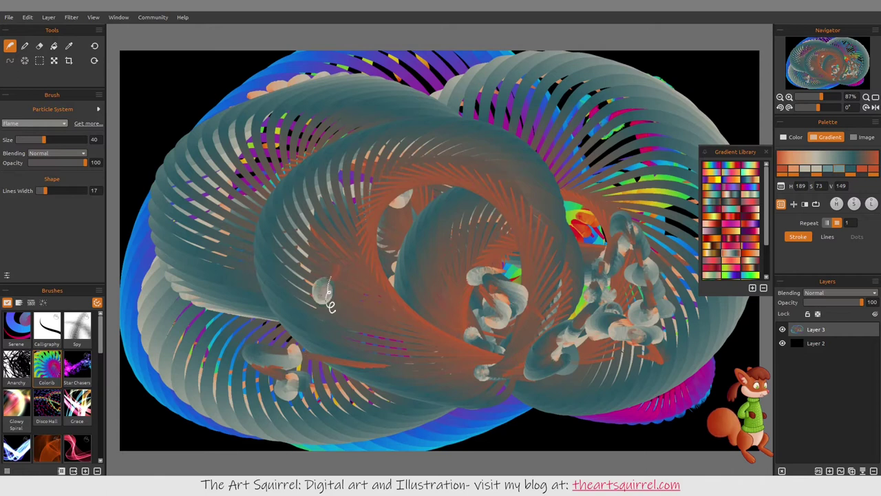
mouse_move(342, 332)
left_mouse_down()
mouse_move(371, 234)
mouse_move(391, 315)
left_mouse_up()
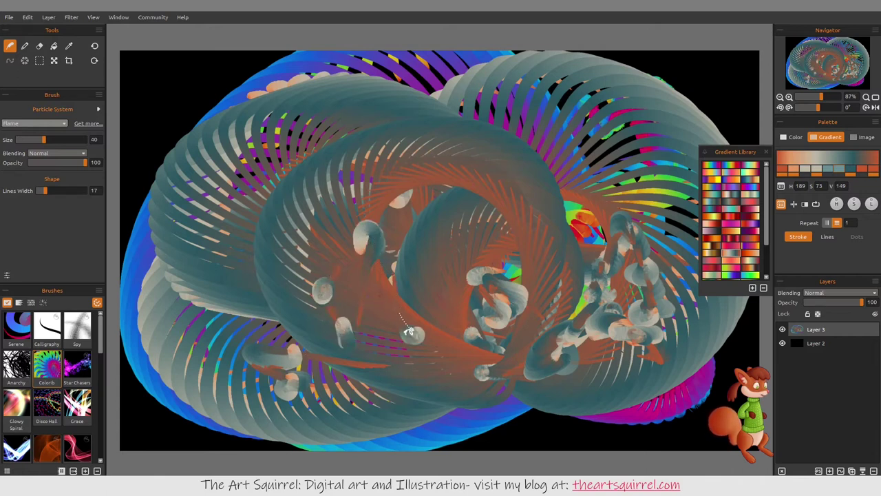
Step: Paint one huge Colorib spiral winding in toward the center of the canvas in the orange-teal gradient
mouse_move(360, 437)
left_mouse_down()
mouse_move(231, 359)
mouse_move(197, 296)
mouse_move(198, 200)
mouse_move(235, 129)
mouse_move(334, 88)
mouse_move(412, 73)
mouse_move(578, 111)
mouse_move(664, 208)
mouse_move(625, 312)
mouse_move(516, 374)
mouse_move(361, 386)
mouse_move(218, 266)
mouse_move(358, 139)
mouse_move(485, 159)
mouse_move(533, 247)
mouse_move(439, 335)
mouse_move(338, 298)
mouse_move(400, 161)
mouse_move(479, 192)
mouse_move(451, 287)
mouse_move(407, 227)
mouse_move(466, 250)
mouse_move(451, 220)
left_mouse_up()
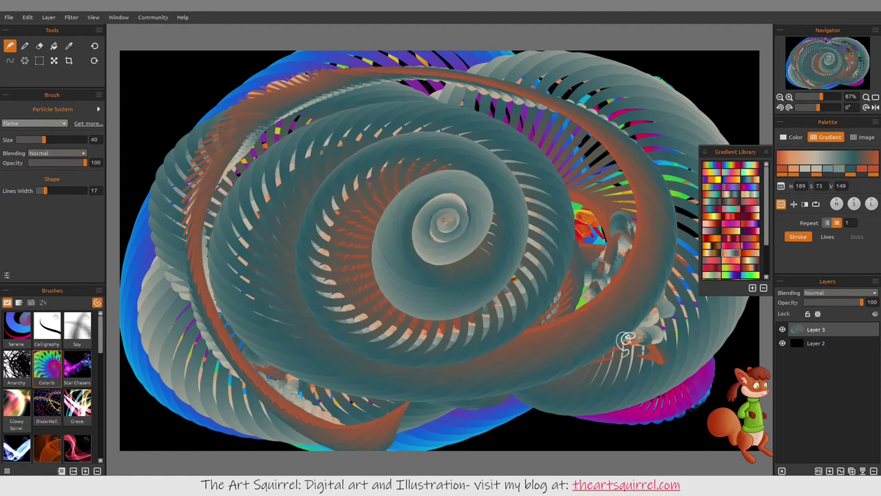
left_click_drag(626, 339, 770, 298)
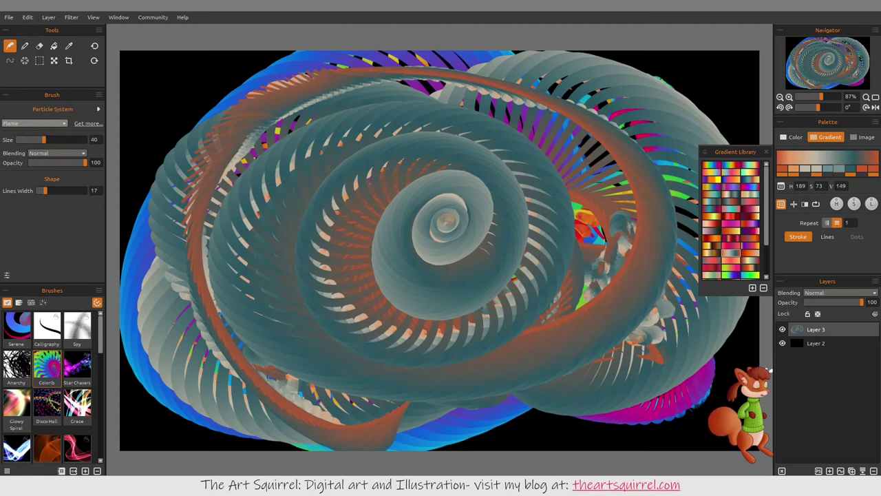
Step: Delete the layer with the Colorib loops and add a new empty layer in its place
left_click(873, 470)
left_click(829, 470)
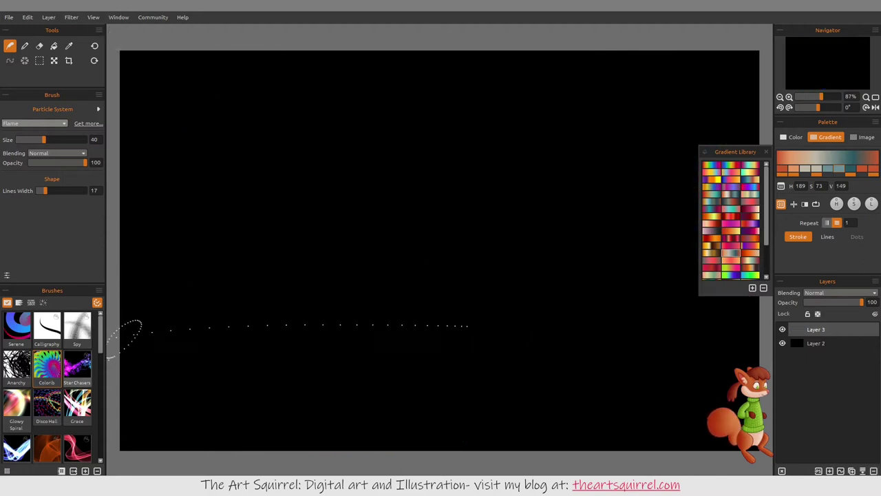
Step: Paint sweeping curves and swirls of red, purple and cyan stars across the canvas with the Star Chasers brush
left_click(77, 366)
mouse_move(284, 380)
left_mouse_down()
mouse_move(265, 363)
mouse_move(255, 227)
mouse_move(354, 157)
mouse_move(453, 157)
left_mouse_up()
mouse_move(609, 133)
left_mouse_down()
mouse_move(534, 72)
mouse_move(595, 182)
mouse_move(365, 292)
mouse_move(146, 178)
left_mouse_up()
mouse_move(365, 419)
left_mouse_down()
mouse_move(550, 385)
mouse_move(592, 392)
mouse_move(661, 317)
mouse_move(302, 179)
mouse_move(318, 392)
left_mouse_up()
mouse_move(406, 396)
left_mouse_down()
mouse_move(346, 387)
mouse_move(478, 301)
mouse_move(482, 241)
mouse_move(531, 315)
mouse_move(550, 324)
mouse_move(571, 291)
mouse_move(623, 268)
mouse_move(634, 323)
left_mouse_up()
mouse_move(172, 401)
left_mouse_down()
mouse_move(128, 266)
mouse_move(181, 210)
left_mouse_up()
left_click_drag(212, 405, 200, 377)
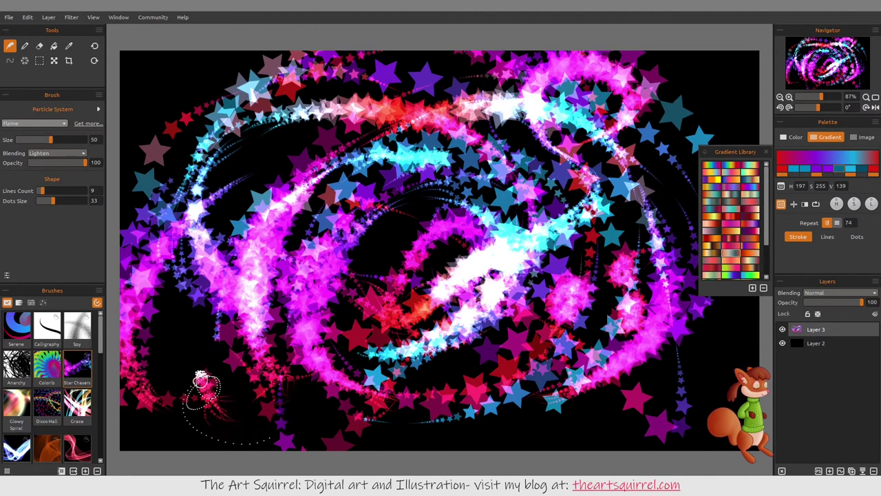
mouse_move(551, 320)
left_mouse_down()
mouse_move(558, 350)
mouse_move(634, 363)
left_mouse_up()
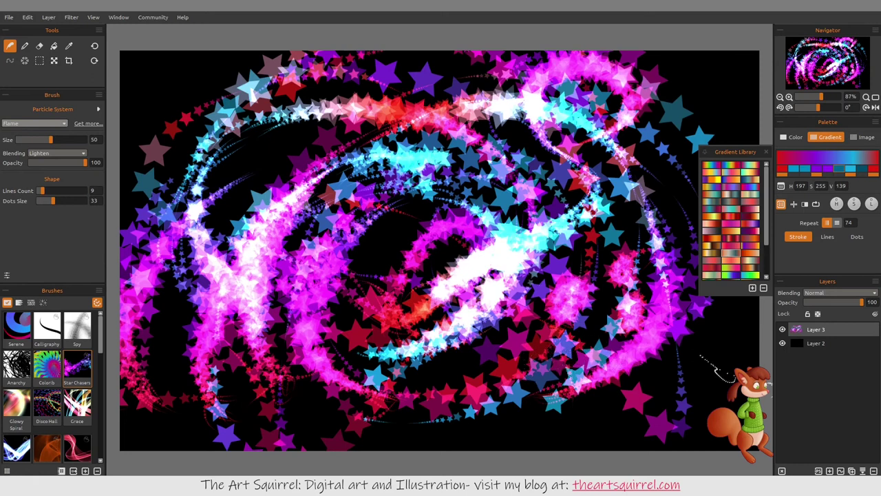
Step: Replace the star layer with an empty one and paint glowing arcs and a zigzag with the Glowy Spiral brush
left_click(874, 470)
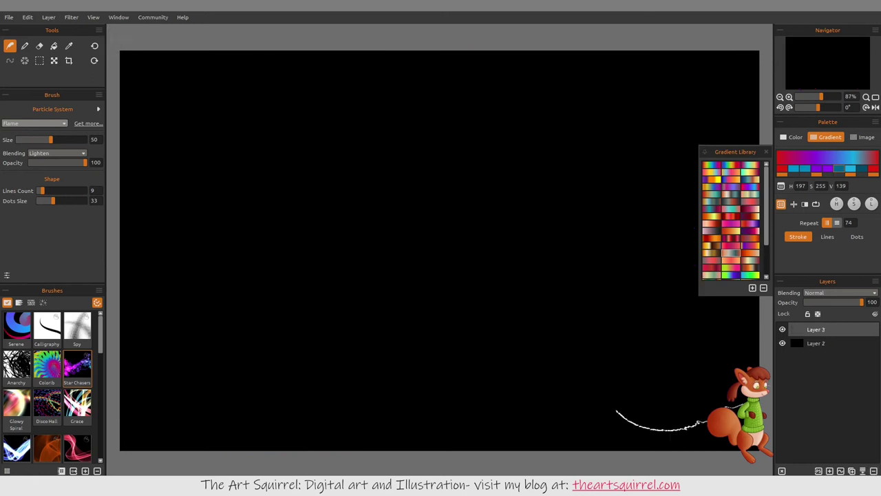
left_click(16, 405)
mouse_move(357, 372)
left_mouse_down()
mouse_move(370, 151)
mouse_move(470, 232)
left_mouse_up()
mouse_move(468, 315)
left_mouse_down()
mouse_move(551, 372)
mouse_move(422, 88)
mouse_move(182, 372)
left_mouse_up()
mouse_move(282, 359)
left_mouse_down()
mouse_move(389, 241)
mouse_move(443, 256)
mouse_move(479, 221)
mouse_move(536, 221)
mouse_move(580, 197)
left_mouse_up()
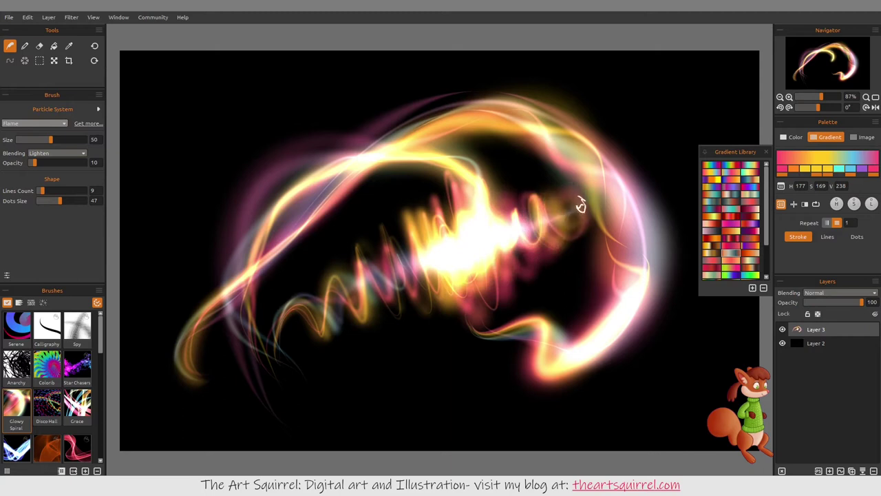
Step: Add Glowy Spiral circles in the right-hand corners, a faint zigzag at the bottom and glowing waves across the top
mouse_move(227, 404)
left_mouse_down()
mouse_move(142, 204)
mouse_move(614, 102)
left_mouse_up()
mouse_move(678, 72)
left_mouse_down()
mouse_move(623, 103)
mouse_move(653, 91)
mouse_move(654, 117)
left_mouse_up()
mouse_move(541, 402)
left_mouse_down()
mouse_move(373, 406)
mouse_move(262, 365)
mouse_move(403, 317)
mouse_move(520, 375)
left_mouse_up()
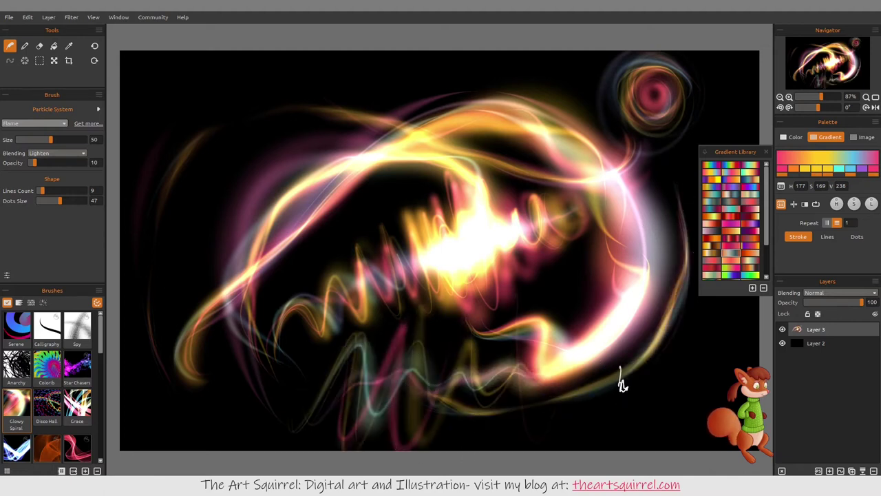
mouse_move(700, 424)
left_mouse_down()
mouse_move(717, 355)
mouse_move(677, 377)
mouse_move(710, 361)
left_mouse_up()
mouse_move(532, 81)
left_mouse_down()
mouse_move(409, 98)
mouse_move(228, 93)
mouse_move(167, 131)
mouse_move(239, 168)
mouse_move(263, 167)
mouse_move(242, 145)
mouse_move(250, 157)
mouse_move(260, 97)
mouse_move(287, 139)
mouse_move(296, 132)
mouse_move(375, 153)
left_mouse_up()
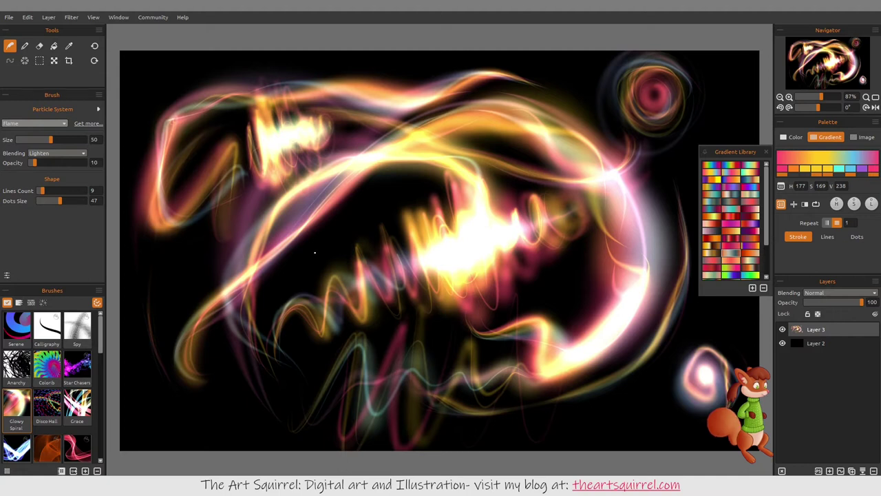
Step: Layer more bright Glowy Spiral zigzags over the center and glowing rings near the upper-right corner
mouse_move(291, 259)
left_mouse_down()
mouse_move(318, 235)
mouse_move(416, 194)
mouse_move(478, 186)
left_mouse_up()
mouse_move(668, 150)
left_mouse_down()
mouse_move(604, 89)
mouse_move(615, 86)
mouse_move(604, 104)
mouse_move(570, 84)
mouse_move(590, 138)
left_mouse_up()
mouse_move(564, 266)
left_mouse_down()
mouse_move(525, 274)
mouse_move(521, 329)
left_mouse_up()
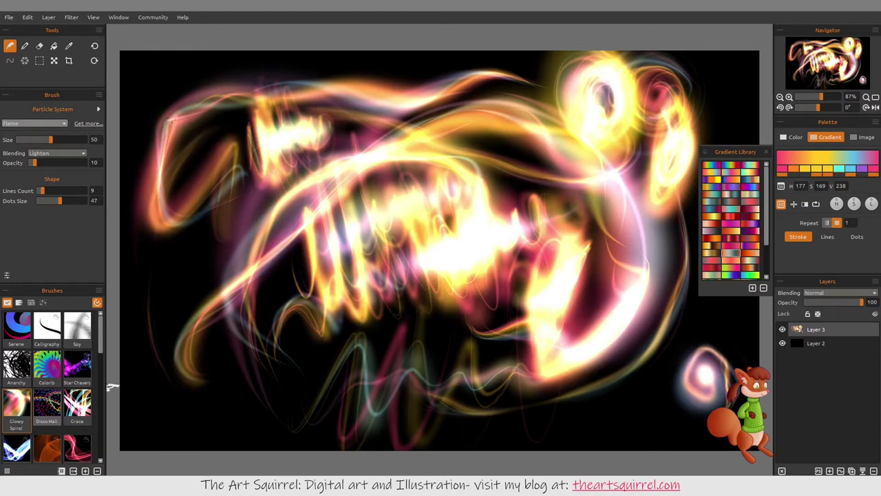
Step: Replace the glowing layer with an empty one and draw dashed rainbow loops with the Disco Hall brush
left_click(47, 403)
left_click_drag(407, 360, 527, 355)
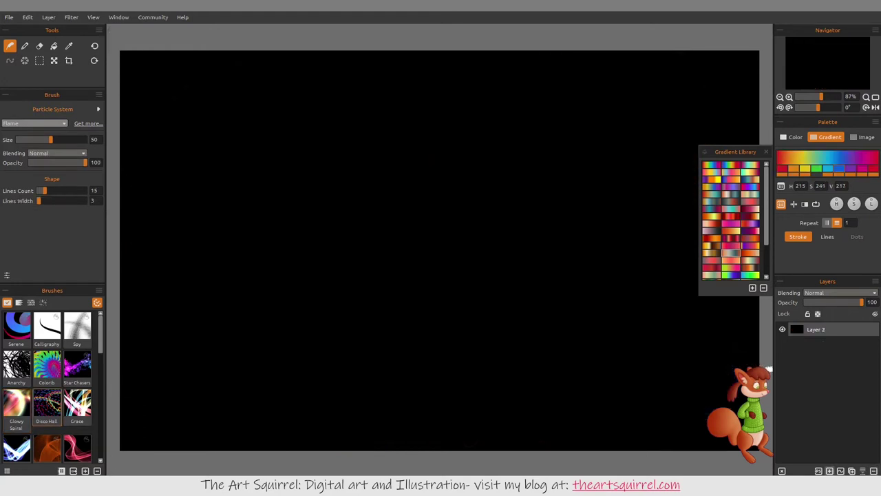
left_click(829, 471)
mouse_move(349, 231)
left_mouse_down()
mouse_move(421, 270)
mouse_move(305, 275)
mouse_move(399, 137)
mouse_move(535, 220)
mouse_move(515, 254)
mouse_move(433, 227)
mouse_move(338, 303)
mouse_move(424, 364)
mouse_move(599, 117)
mouse_move(647, 376)
mouse_move(327, 389)
mouse_move(267, 214)
mouse_move(357, 241)
left_mouse_up()
Step: Paint wide multicolored ribbon swirls over the dashed loops with the Grace brush
left_click(77, 403)
mouse_move(207, 413)
left_mouse_down()
mouse_move(423, 162)
mouse_move(124, 152)
mouse_move(448, 234)
mouse_move(709, 344)
mouse_move(365, 385)
mouse_move(743, 103)
mouse_move(492, 337)
mouse_move(523, 269)
left_mouse_up()
Step: Paint a glowing blue-white zigzag, a spiral right of center and an arc at the upper left with the Winter Glam brush
left_click(17, 448)
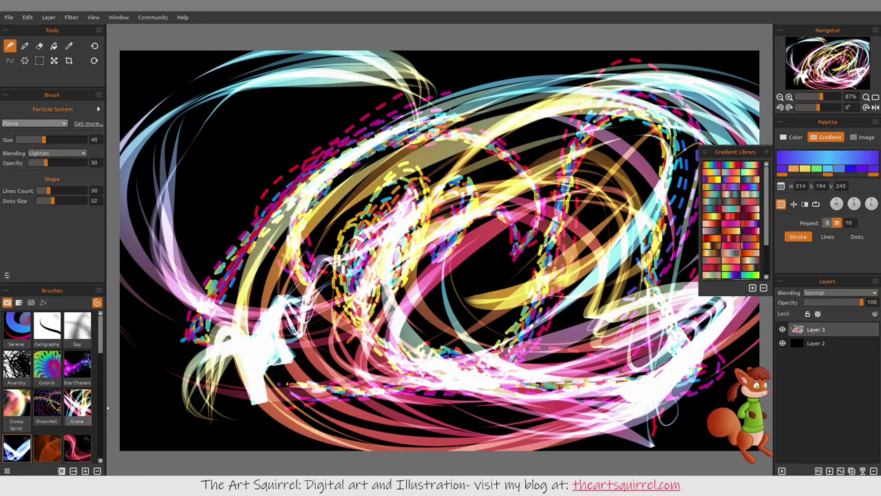
left_click(17, 446)
mouse_move(276, 375)
left_mouse_down()
mouse_move(433, 309)
mouse_move(556, 297)
mouse_move(509, 212)
mouse_move(531, 263)
mouse_move(517, 227)
left_mouse_up()
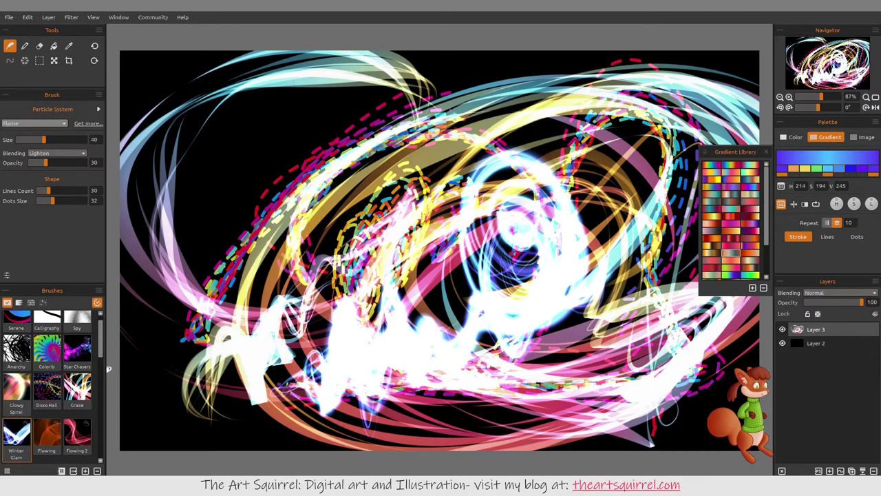
scroll(106, 369, "down", 2)
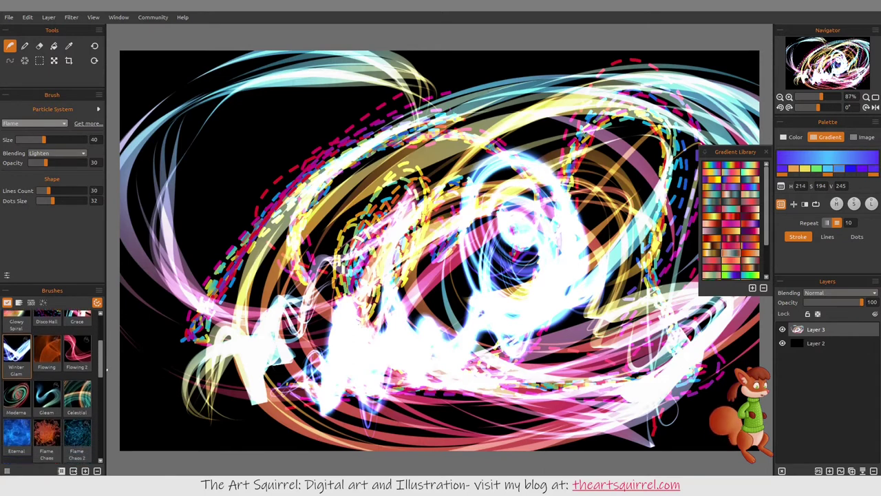
scroll(106, 369, "down", 1)
left_click_drag(210, 237, 396, 176)
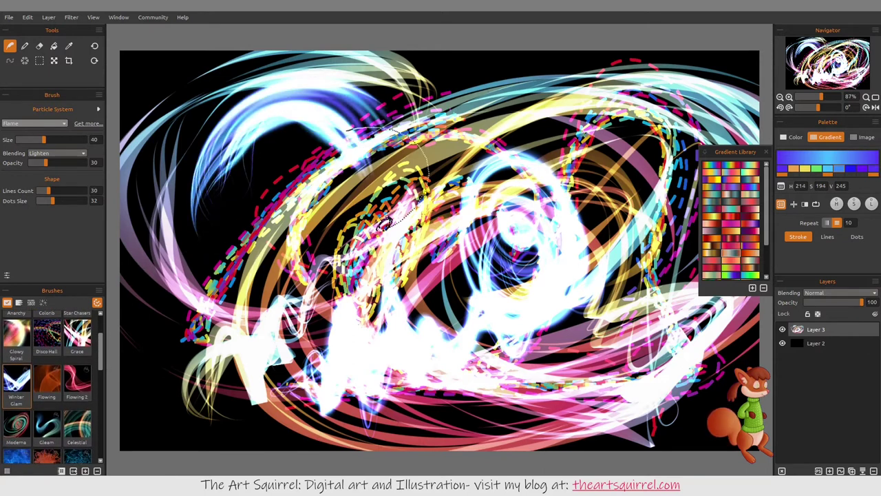
Step: Add more glowing Winter Glam strokes over the center, and paint an orange hook, wavy line and loose bands with the Flowing brush
mouse_move(456, 383)
left_mouse_down()
mouse_move(425, 141)
mouse_move(660, 165)
mouse_move(554, 351)
mouse_move(437, 330)
mouse_move(530, 167)
mouse_move(589, 295)
mouse_move(415, 303)
mouse_move(369, 395)
mouse_move(472, 421)
left_mouse_up()
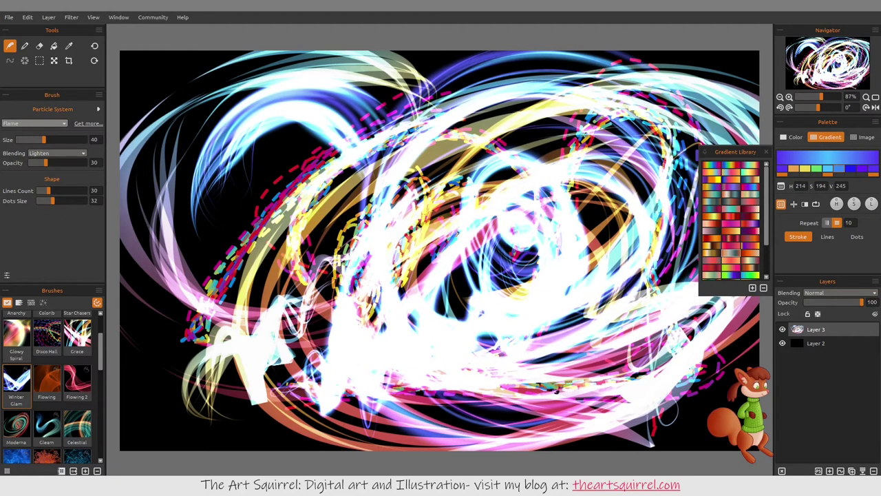
left_click(47, 382)
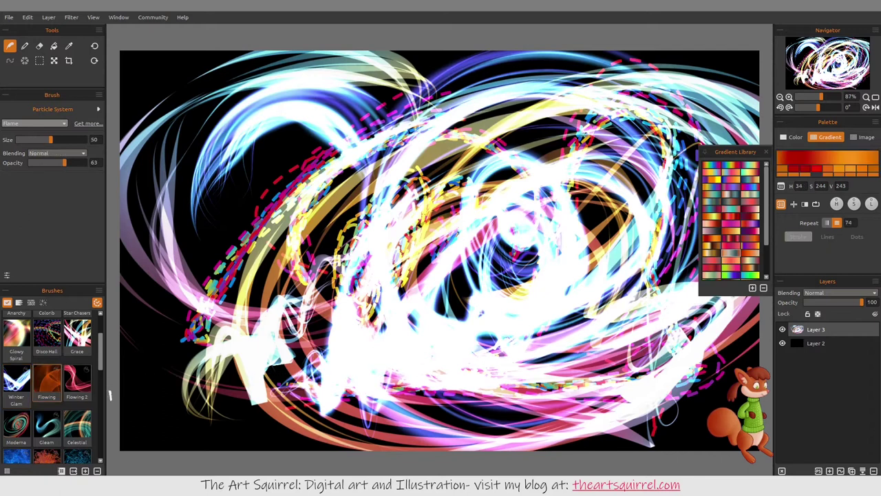
left_click_drag(279, 421, 275, 222)
mouse_move(234, 296)
left_mouse_down()
mouse_move(199, 302)
mouse_move(181, 357)
mouse_move(212, 371)
mouse_move(340, 315)
left_mouse_up()
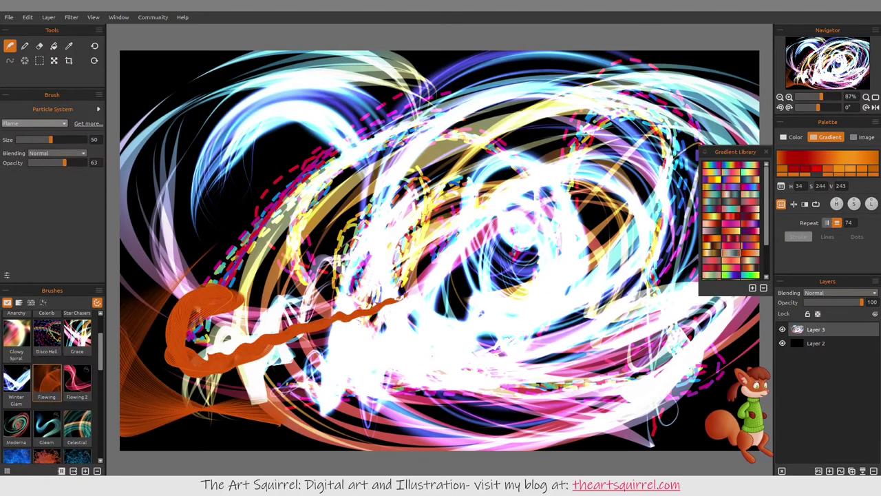
left_click_drag(551, 321, 609, 318)
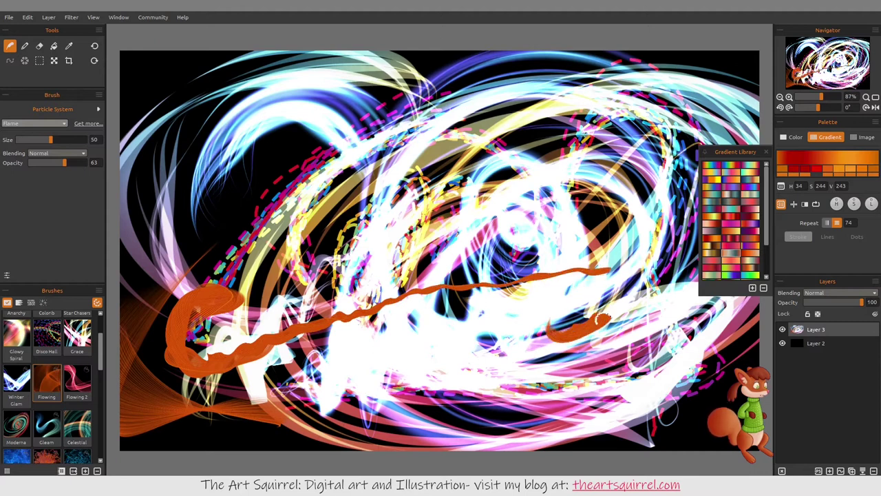
mouse_move(654, 279)
left_mouse_down()
mouse_move(671, 169)
mouse_move(338, 199)
mouse_move(386, 289)
mouse_move(485, 205)
mouse_move(592, 220)
mouse_move(620, 254)
left_mouse_up()
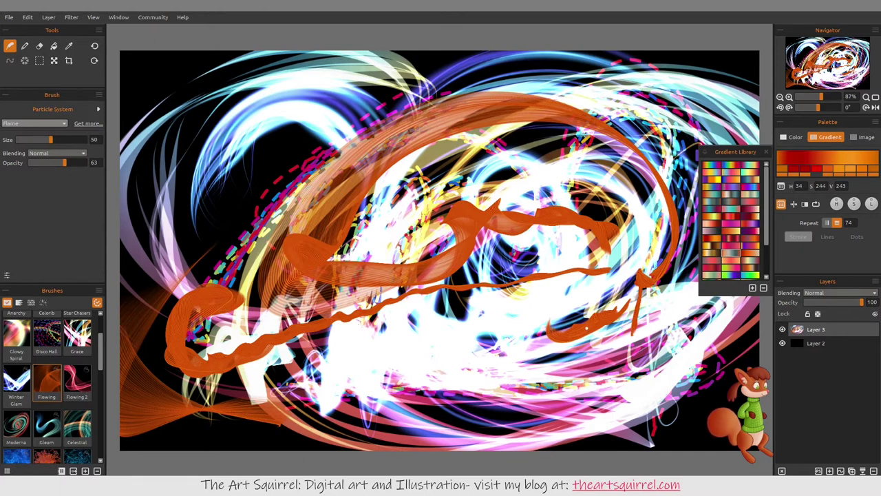
Step: Paint a wide orange Flowing loop around the artwork and several ribbed bands crossing its center and right half
mouse_move(589, 329)
left_mouse_down()
mouse_move(465, 376)
mouse_move(185, 396)
mouse_move(236, 250)
mouse_move(723, 135)
left_mouse_up()
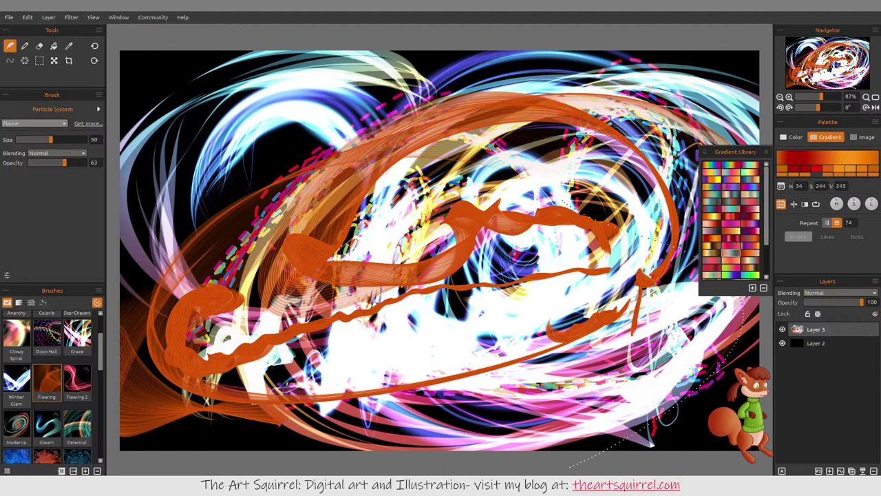
mouse_move(385, 358)
left_mouse_down()
mouse_move(502, 269)
mouse_move(603, 232)
left_mouse_up()
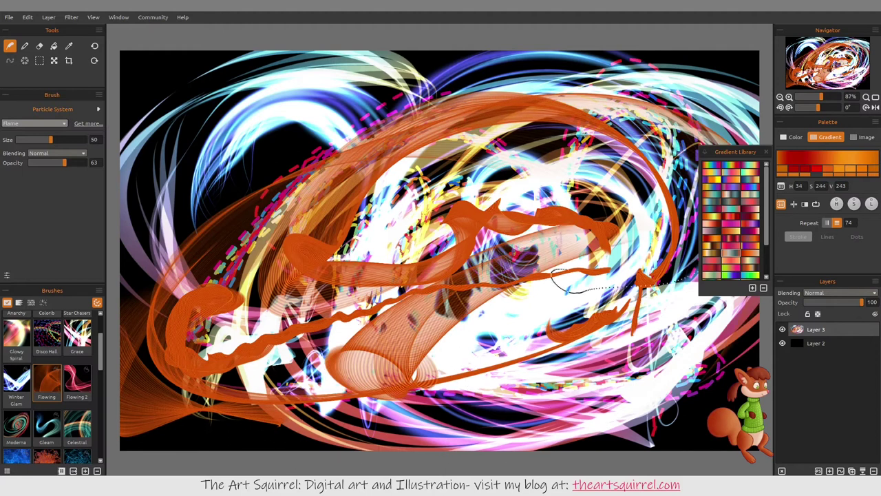
mouse_move(456, 362)
left_mouse_down()
mouse_move(545, 318)
mouse_move(566, 138)
left_mouse_up()
mouse_move(554, 444)
left_mouse_down()
mouse_move(582, 351)
mouse_move(413, 26)
left_mouse_up()
left_click_drag(328, 52, 329, 467)
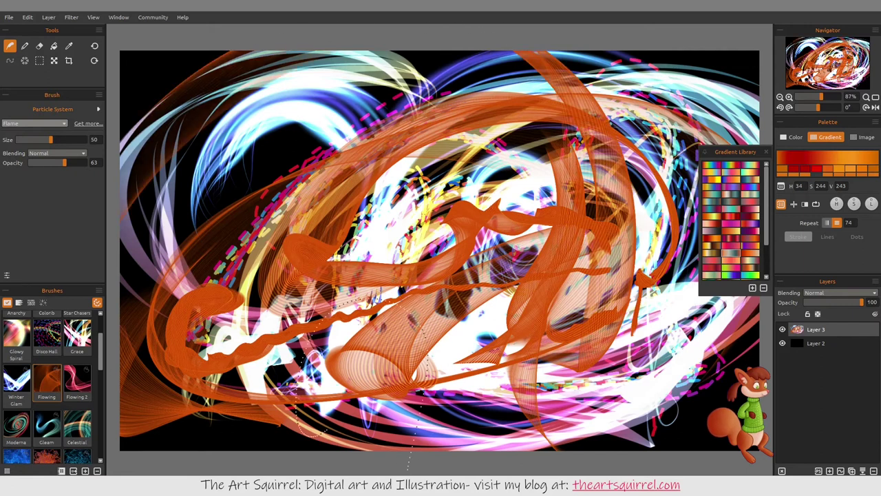
Step: Paint glowing white streaks, a swirl right of center and an upper arc with the Gleam brush using its blue-yellow gradient
left_click(47, 425)
mouse_move(138, 414)
left_mouse_down()
mouse_move(186, 404)
mouse_move(236, 370)
mouse_move(296, 354)
mouse_move(323, 353)
mouse_move(336, 385)
mouse_move(437, 315)
mouse_move(495, 307)
mouse_move(455, 311)
mouse_move(472, 331)
mouse_move(437, 354)
mouse_move(424, 325)
mouse_move(454, 304)
mouse_move(489, 299)
mouse_move(496, 317)
mouse_move(478, 342)
mouse_move(447, 351)
mouse_move(437, 326)
mouse_move(451, 312)
mouse_move(490, 297)
mouse_move(527, 309)
left_mouse_up()
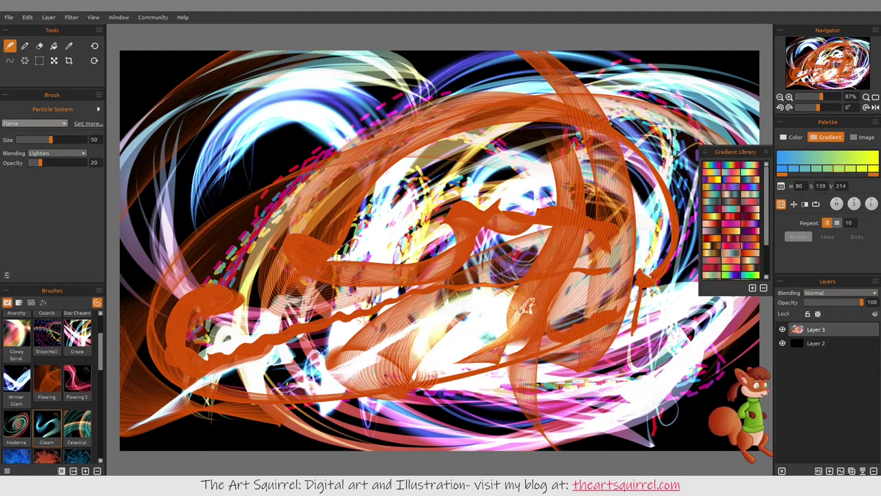
mouse_move(575, 269)
left_mouse_down()
mouse_move(546, 186)
mouse_move(502, 193)
mouse_move(492, 224)
mouse_move(506, 269)
mouse_move(558, 282)
mouse_move(589, 251)
mouse_move(556, 248)
mouse_move(544, 265)
mouse_move(571, 205)
mouse_move(606, 208)
mouse_move(630, 234)
mouse_move(623, 275)
mouse_move(582, 316)
mouse_move(492, 344)
mouse_move(454, 385)
mouse_move(496, 399)
mouse_move(637, 342)
mouse_move(668, 351)
left_mouse_up()
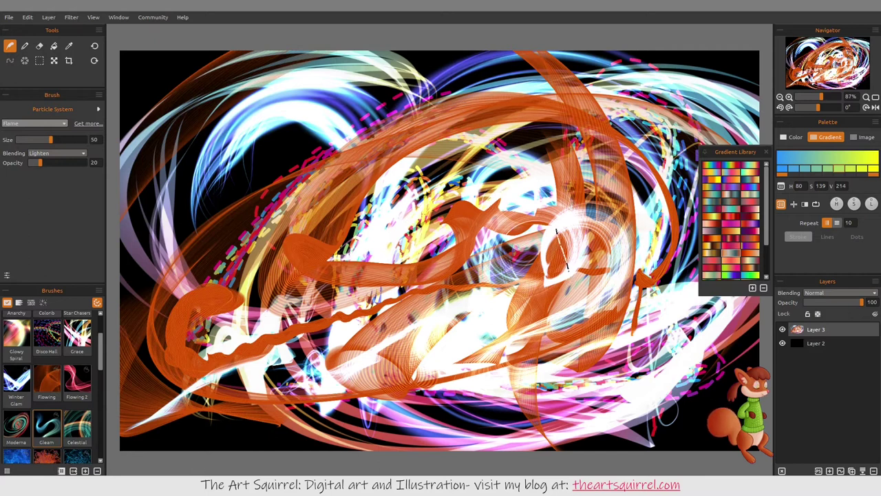
mouse_move(541, 140)
left_mouse_down()
mouse_move(499, 108)
mouse_move(406, 122)
mouse_move(377, 147)
mouse_move(371, 172)
mouse_move(389, 182)
mouse_move(391, 235)
left_mouse_up()
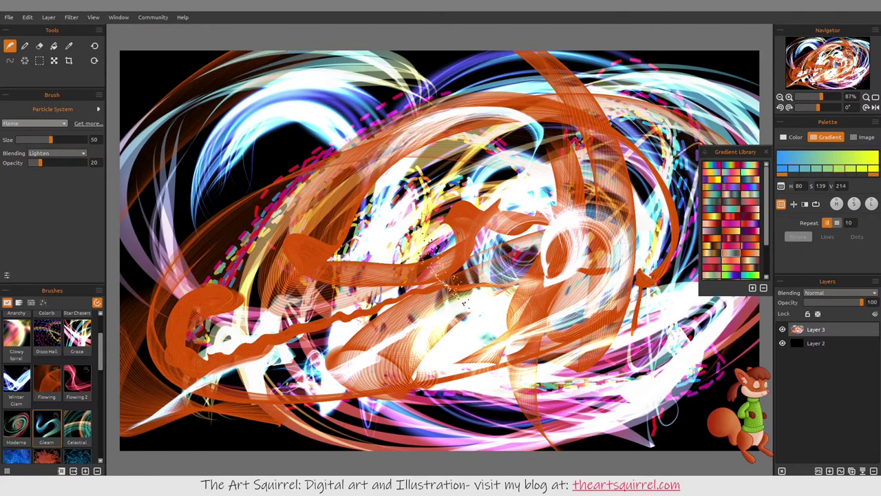
Step: Clear the painted layer and draw a blue-pink-orange arch ending in scribbles at mid-canvas with the Chaos Ribbon brush
key("Delete")
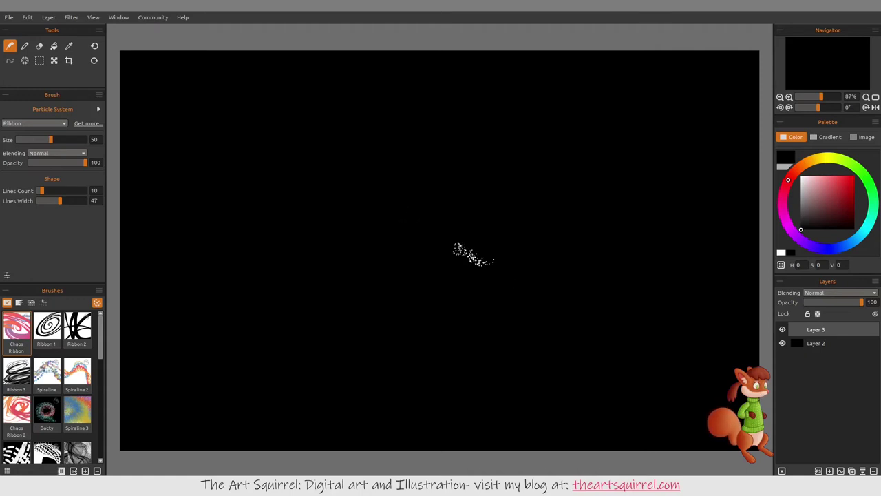
left_click(47, 328)
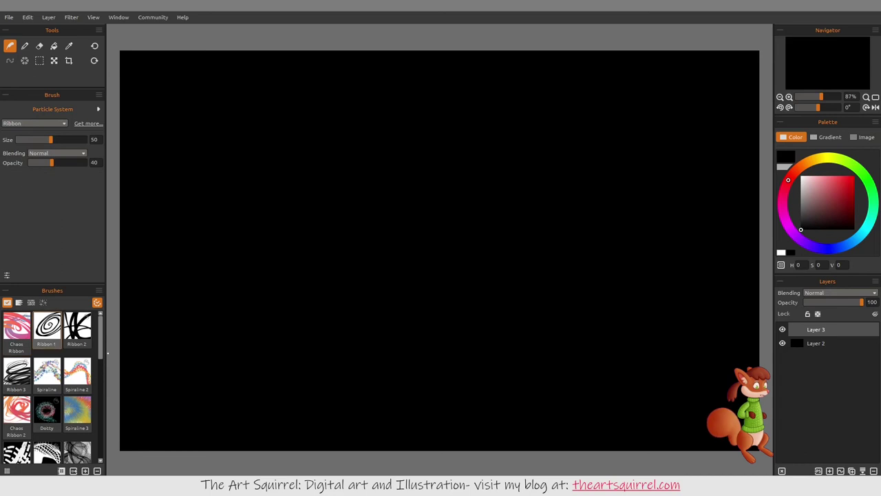
left_click(16, 327)
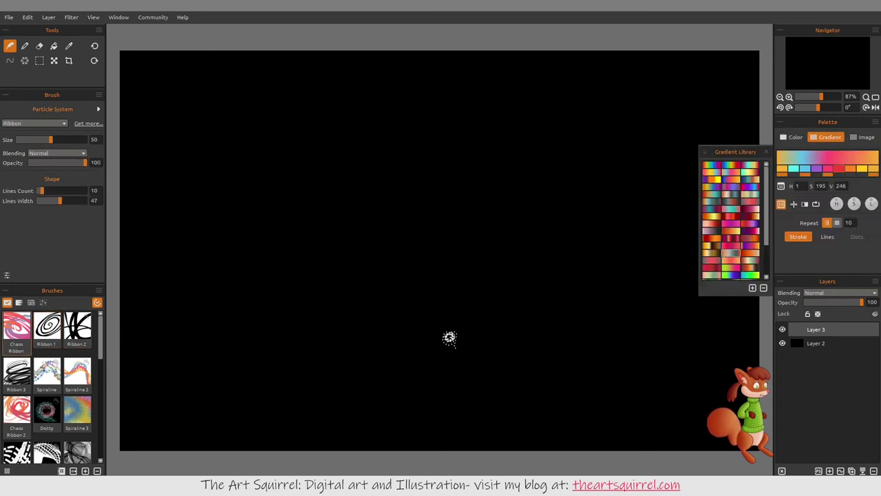
mouse_move(313, 320)
left_mouse_down()
mouse_move(293, 303)
mouse_move(283, 217)
mouse_move(435, 213)
mouse_move(468, 241)
mouse_move(615, 252)
left_mouse_up()
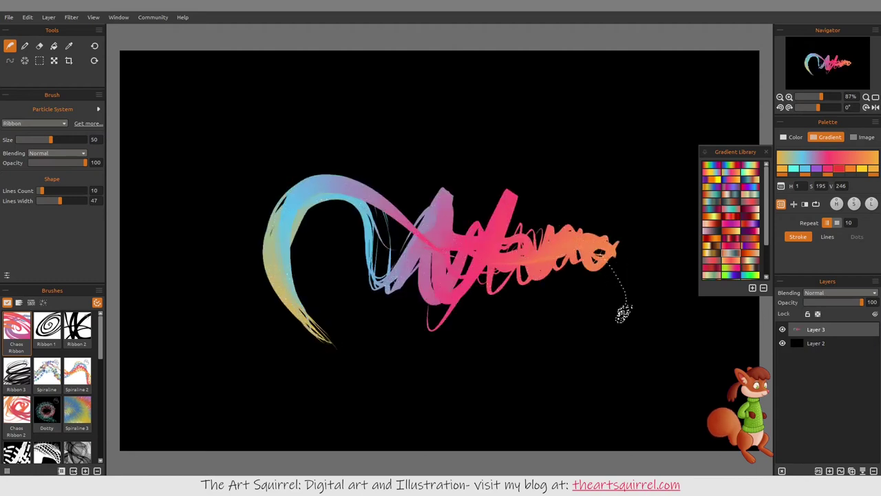
Step: Paint sweeping Chaos Ribbon arcs and curls around and across the central scribble with the same multicolored gradient
mouse_move(485, 377)
left_mouse_down()
mouse_move(527, 393)
mouse_move(612, 329)
mouse_move(468, 62)
mouse_move(274, 81)
left_mouse_up()
mouse_move(249, 378)
left_mouse_down()
mouse_move(192, 379)
mouse_move(162, 220)
left_mouse_up()
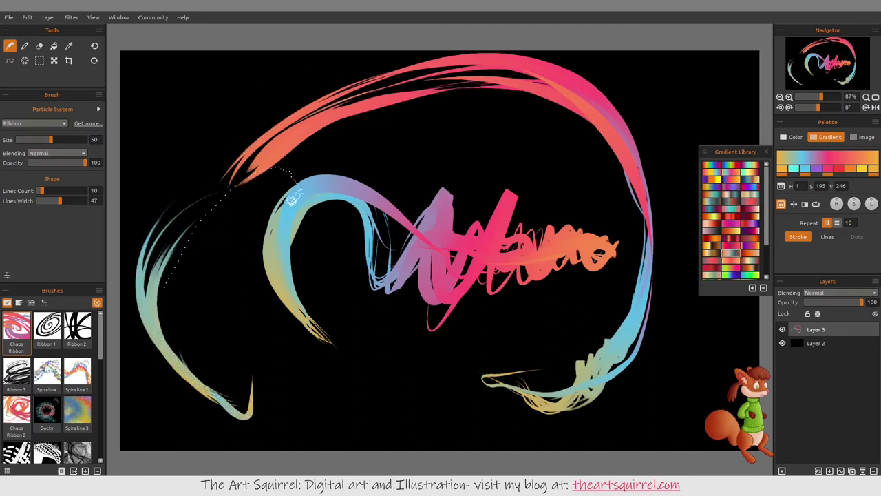
mouse_move(256, 304)
left_mouse_down()
mouse_move(277, 384)
mouse_move(344, 368)
mouse_move(437, 307)
mouse_move(472, 348)
left_mouse_up()
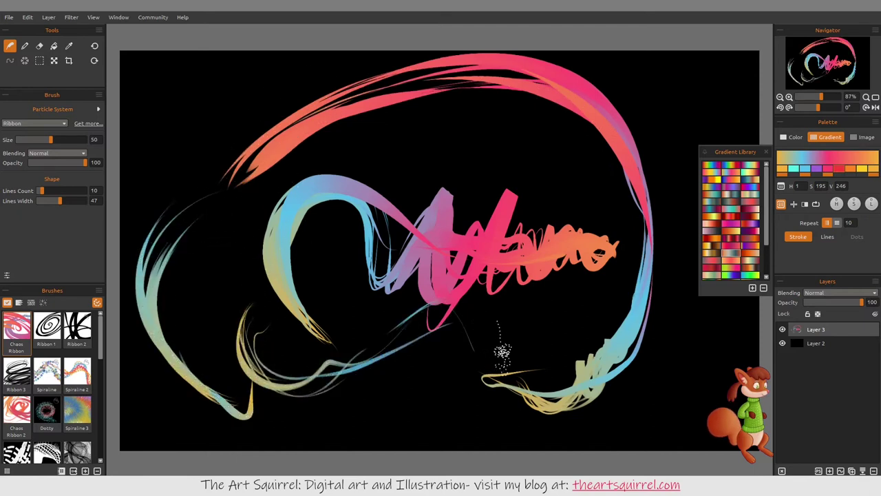
mouse_move(418, 352)
left_mouse_down()
mouse_move(581, 323)
mouse_move(539, 134)
left_mouse_up()
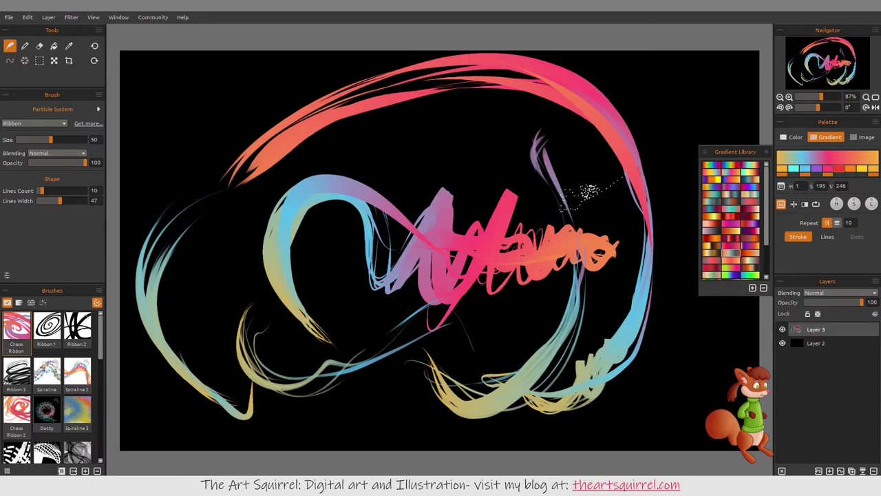
mouse_move(589, 203)
left_mouse_down()
mouse_move(678, 110)
mouse_move(689, 221)
left_mouse_up()
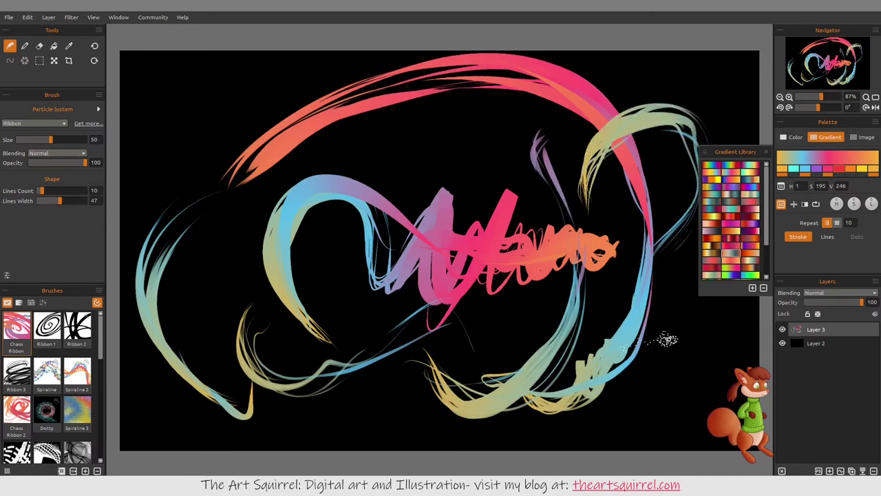
mouse_move(699, 382)
left_mouse_down()
mouse_move(637, 306)
mouse_move(389, 320)
left_mouse_up()
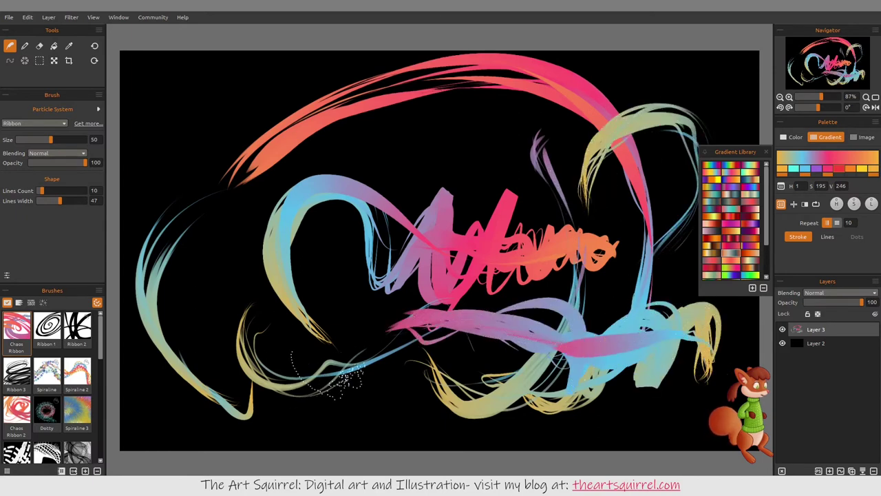
mouse_move(403, 407)
left_mouse_down()
mouse_move(314, 290)
mouse_move(422, 146)
left_mouse_up()
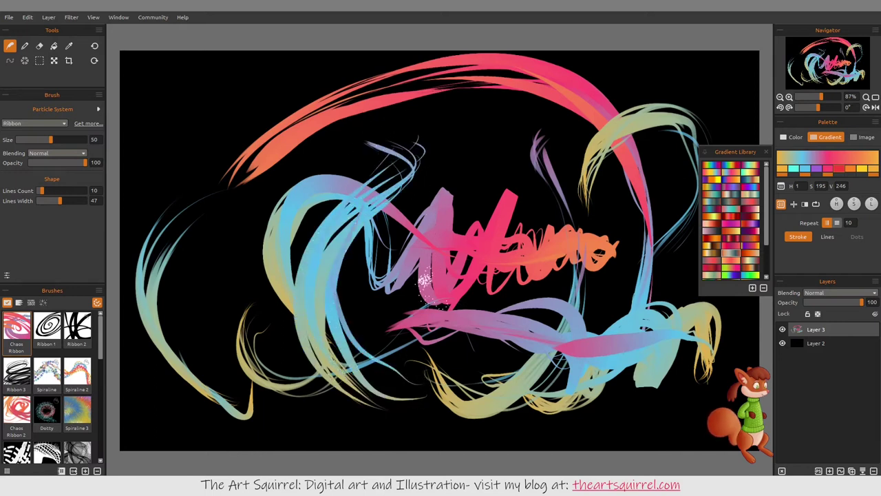
mouse_move(423, 282)
left_mouse_down()
mouse_move(692, 170)
mouse_move(739, 133)
mouse_move(582, 219)
left_mouse_up()
Step: Examine the Chaos Ribbon strokes at closer and wider zoom levels
scroll(692, 192, "down", 10)
scroll(693, 194, "up", 9)
key("ctrl+plus")
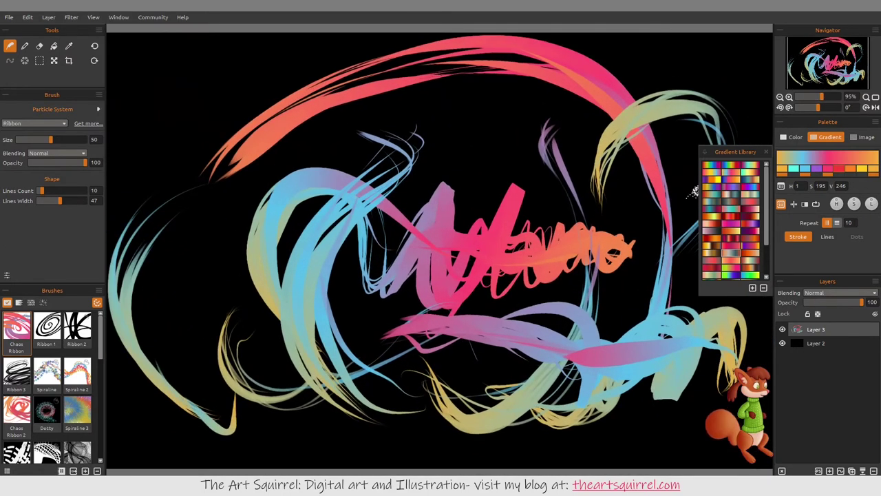
key("ctrl+minus")
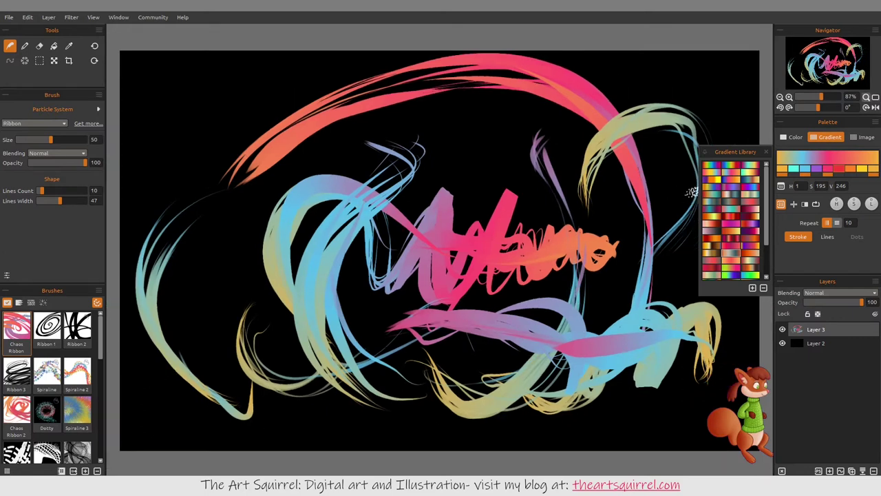
scroll(691, 193, "up", 11)
scroll(678, 196, "down", 6)
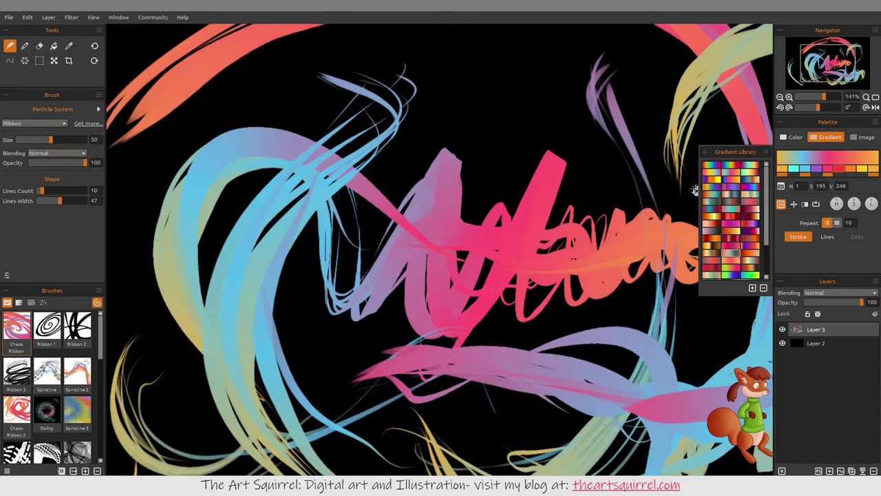
scroll(695, 190, "down", 15)
scroll(692, 193, "up", 11)
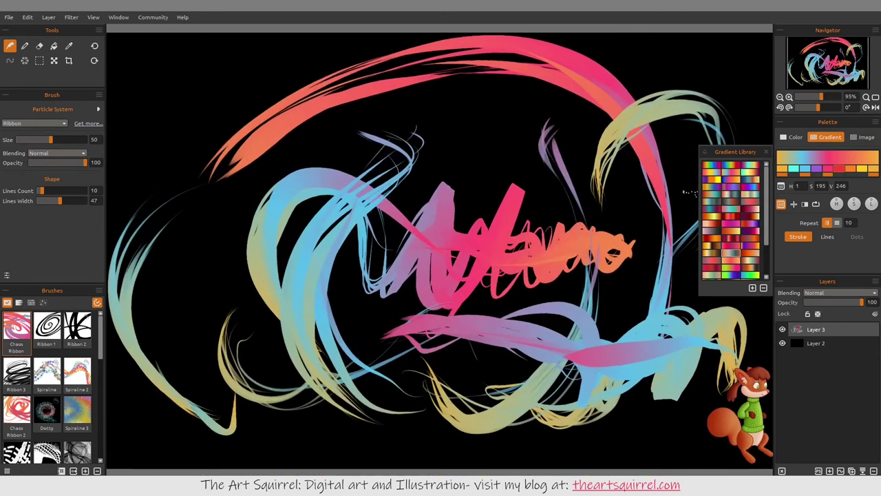
scroll(689, 193, "down", 2)
scroll(697, 193, "up", 2)
scroll(682, 196, "down", 3)
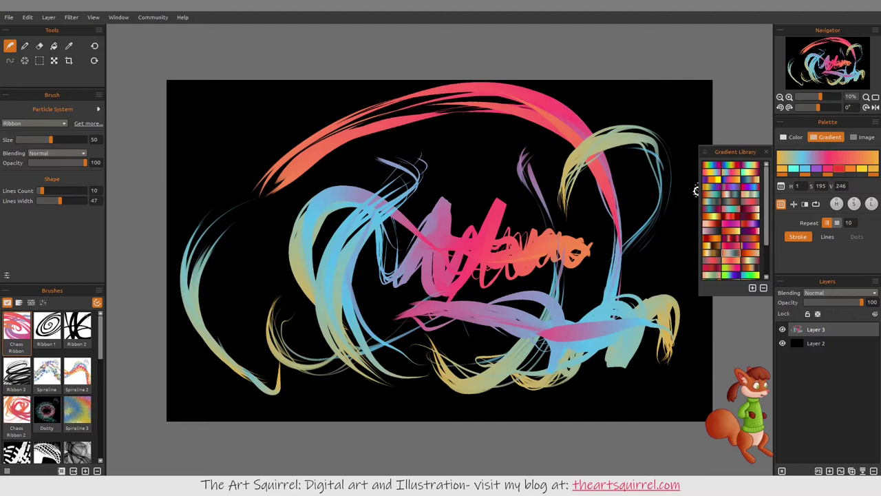
scroll(695, 192, "up", 2)
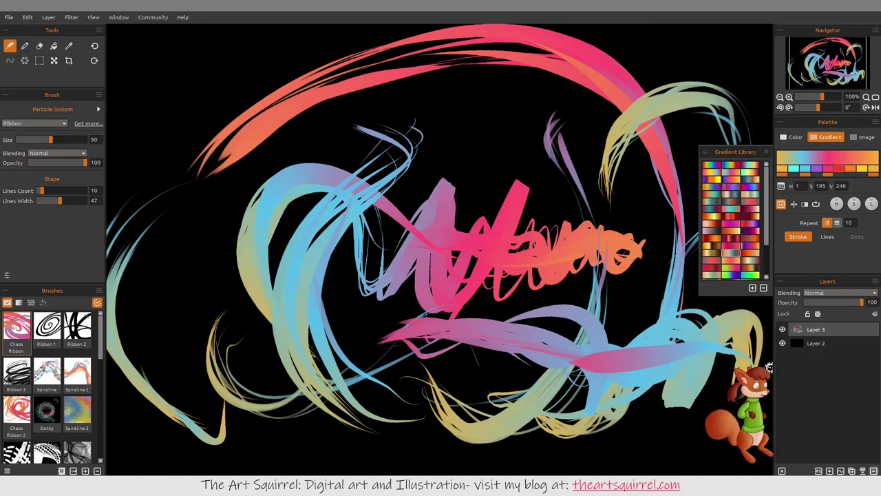
Step: Replace the layer holding the Chaos Ribbon strokes with a new empty layer above the black background
left_click(874, 470)
left_click(829, 470)
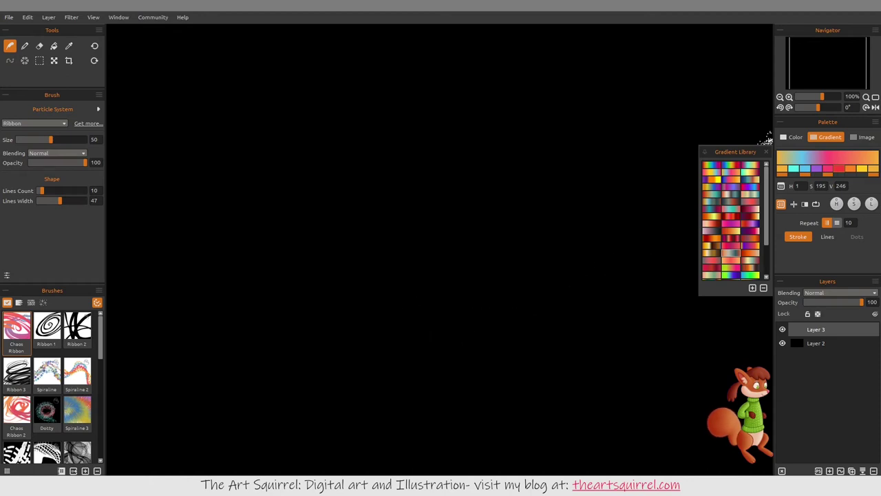
scroll(535, 220, "down", 5)
scroll(534, 219, "up", 4)
scroll(535, 219, "down", 2)
scroll(535, 219, "up", 3)
scroll(767, 141, "down", 2)
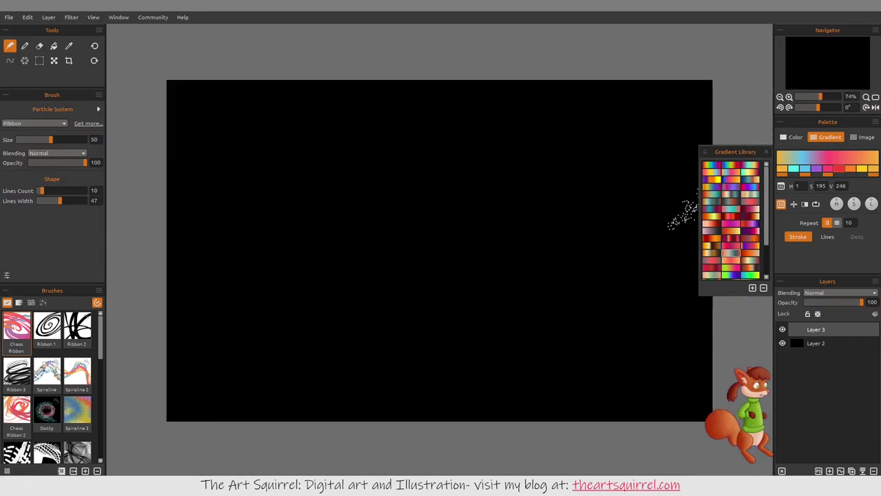
scroll(693, 207, "up", 3)
scroll(692, 208, "down", 2)
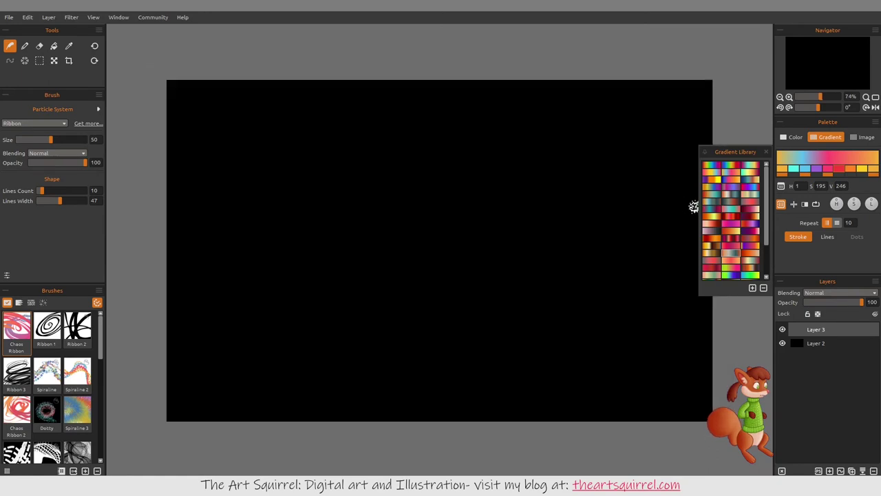
scroll(691, 208, "up", 4)
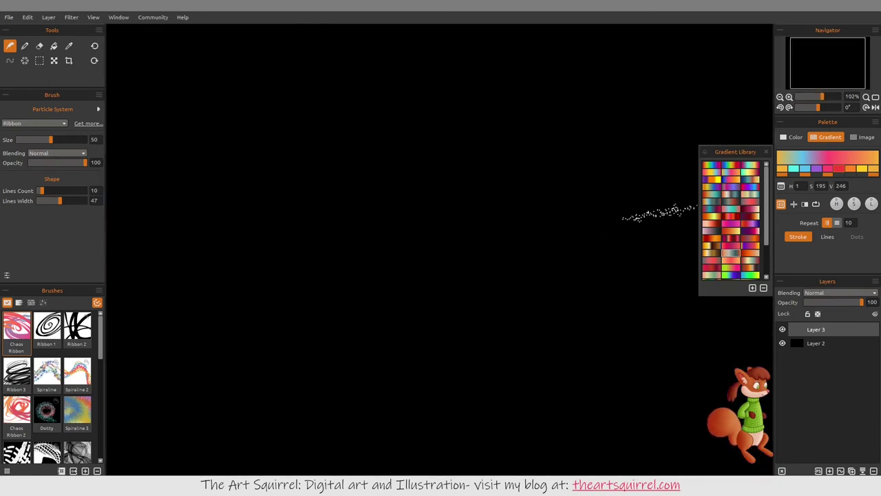
scroll(694, 207, "down", 4)
scroll(693, 207, "up", 1)
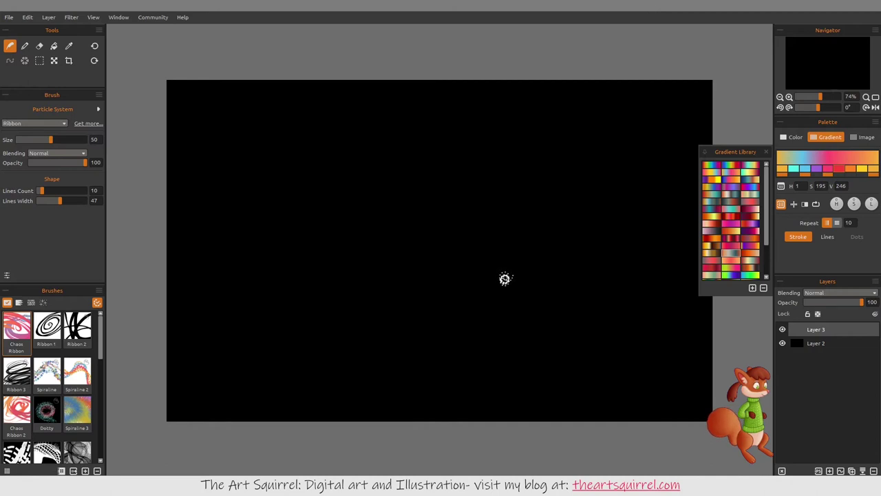
Step: Reduce the Chaos Ribbon brush size to 30
key("bracketleft")
key("bracketleft")
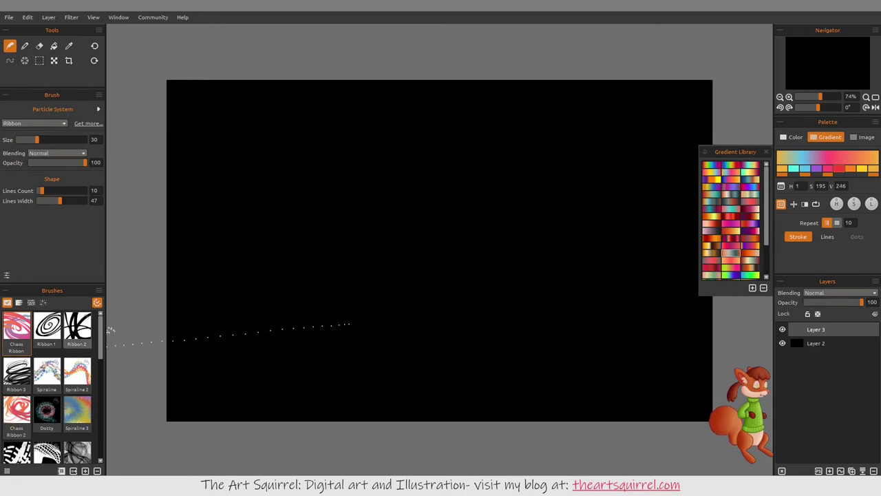
Step: Draw bright yellow zigzags and a crosshatched scribble near the canvas center with the Ribbon 1 brush
left_click(47, 328)
mouse_move(806, 208)
left_mouse_down()
mouse_move(812, 160)
mouse_move(828, 157)
mouse_move(826, 185)
mouse_move(836, 180)
left_mouse_up()
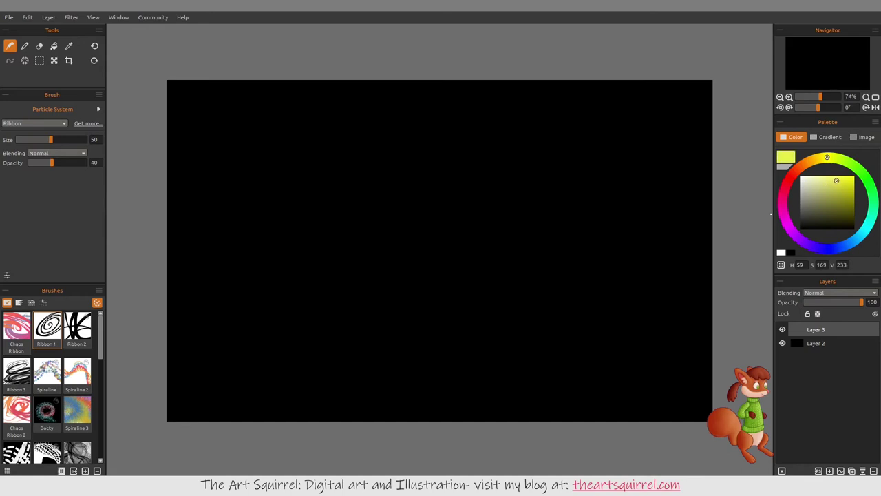
mouse_move(394, 323)
left_mouse_down()
mouse_move(381, 276)
mouse_move(389, 266)
mouse_move(423, 288)
mouse_move(474, 211)
mouse_move(498, 246)
mouse_move(504, 238)
mouse_move(508, 264)
mouse_move(490, 277)
mouse_move(569, 250)
mouse_move(490, 324)
mouse_move(528, 296)
mouse_move(505, 296)
mouse_move(508, 316)
mouse_move(520, 296)
mouse_move(544, 289)
left_mouse_up()
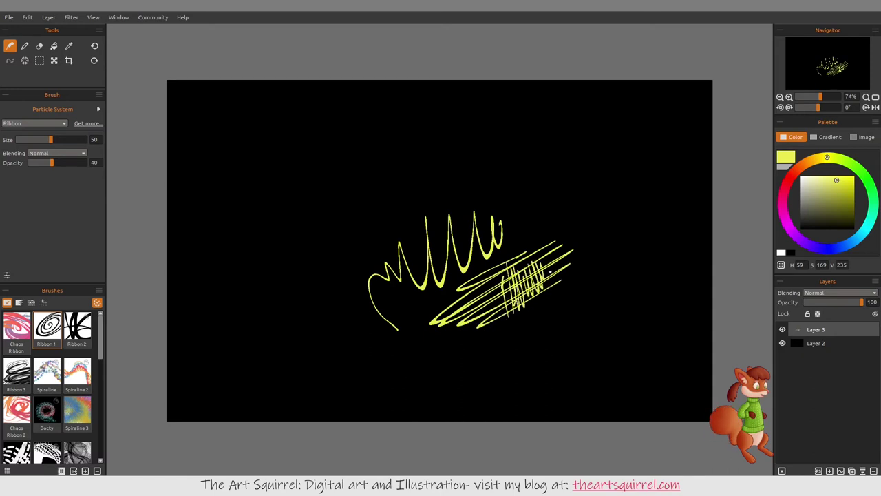
Step: Fill the canvas with bright yellow zigzags, spirals and sweeping curves using the Ribbon 1 brush
mouse_move(288, 200)
left_mouse_down()
mouse_move(316, 207)
mouse_move(337, 95)
mouse_move(377, 275)
mouse_move(402, 138)
mouse_move(428, 166)
mouse_move(490, 182)
mouse_move(646, 159)
mouse_move(589, 165)
mouse_move(592, 227)
left_mouse_up()
mouse_move(513, 352)
left_mouse_down()
mouse_move(598, 313)
mouse_move(571, 362)
mouse_move(671, 269)
mouse_move(686, 298)
mouse_move(407, 195)
mouse_move(238, 289)
mouse_move(334, 334)
mouse_move(479, 324)
left_mouse_up()
mouse_move(533, 238)
left_mouse_down()
mouse_move(447, 313)
mouse_move(550, 275)
mouse_move(589, 241)
mouse_move(515, 328)
left_mouse_up()
mouse_move(516, 358)
left_mouse_down()
mouse_move(513, 375)
mouse_move(496, 346)
left_mouse_up()
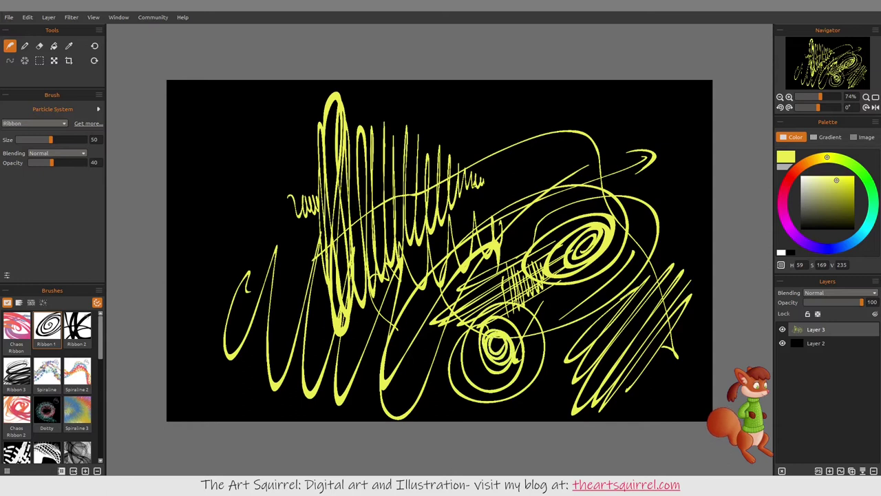
left_click_drag(482, 185, 533, 155)
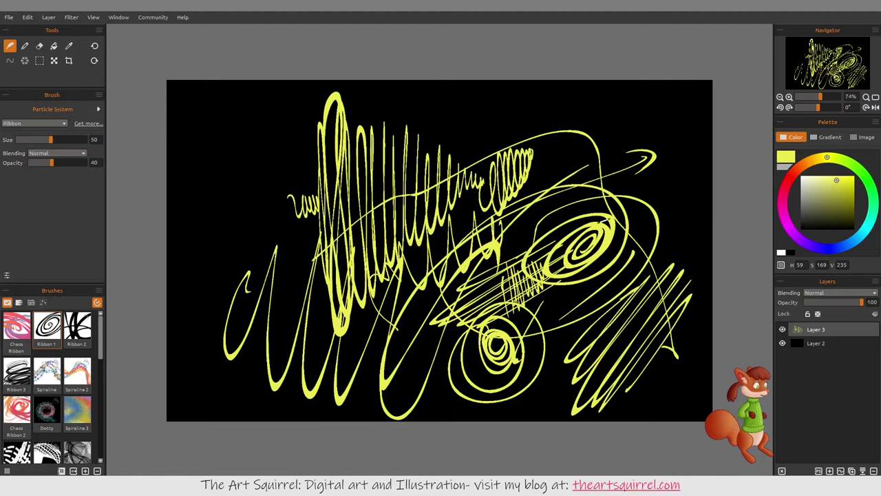
Step: Switch Ribbon 1 to the orange, blue and pink gradient and draw loops, zigzags and a small spiral over the yellow lines
left_click(825, 137)
mouse_move(590, 240)
left_mouse_down()
mouse_move(551, 317)
mouse_move(626, 262)
mouse_move(533, 275)
mouse_move(293, 219)
mouse_move(393, 323)
mouse_move(468, 310)
mouse_move(481, 290)
left_mouse_up()
mouse_move(537, 205)
left_mouse_down()
mouse_move(509, 124)
mouse_move(392, 138)
mouse_move(241, 207)
mouse_move(245, 248)
left_mouse_up()
mouse_move(334, 266)
left_mouse_down()
mouse_move(389, 320)
mouse_move(437, 200)
mouse_move(465, 207)
mouse_move(492, 190)
mouse_move(541, 192)
left_mouse_up()
mouse_move(472, 187)
left_mouse_down()
mouse_move(452, 153)
mouse_move(376, 172)
mouse_move(249, 183)
mouse_move(295, 306)
left_mouse_up()
mouse_move(413, 338)
left_mouse_down()
mouse_move(483, 297)
mouse_move(611, 308)
left_mouse_up()
mouse_move(661, 127)
left_mouse_down()
mouse_move(638, 104)
mouse_move(639, 137)
left_mouse_up()
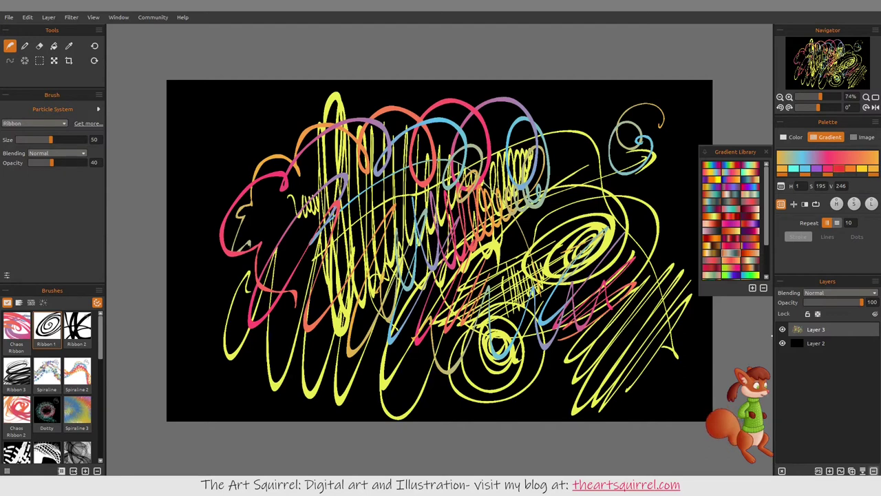
Step: Replace the layer holding the Ribbon 1 strokes with a new empty layer and choose the Ribbon 2 brush
left_click(873, 471)
left_click(830, 471)
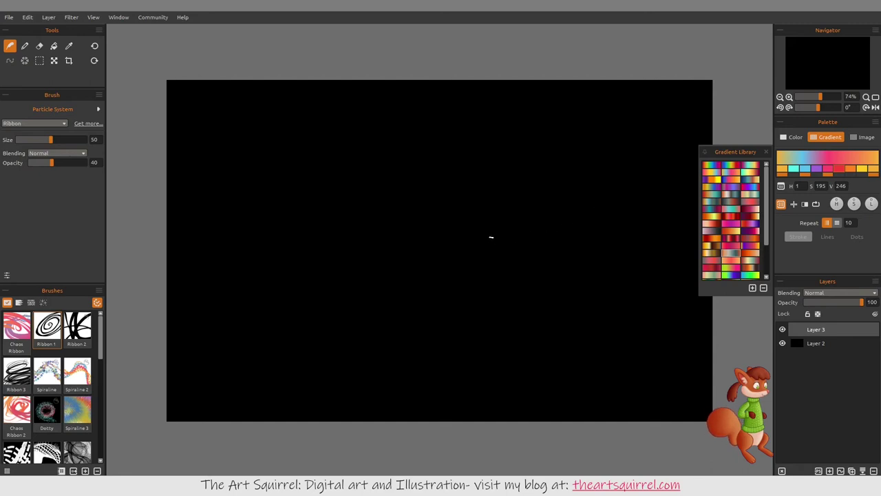
left_click(77, 328)
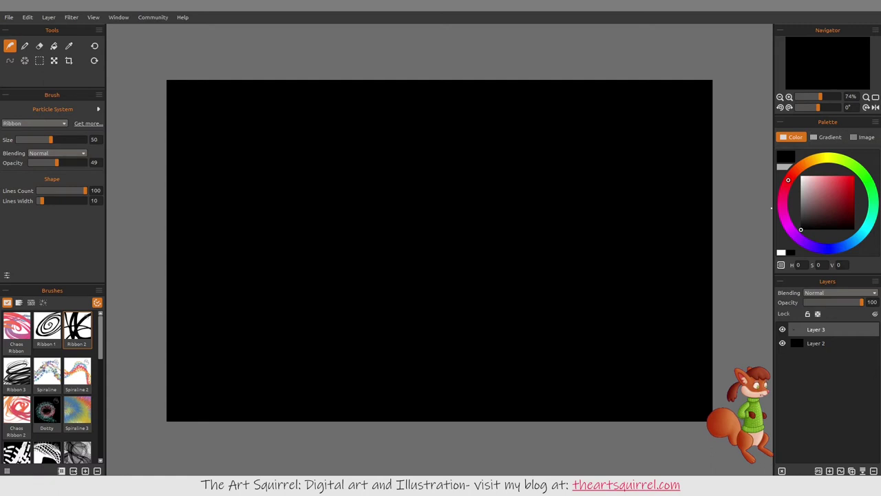
Step: Draw two short zigzags and handwrite a first name near the canvas center with Ribbon 2 in the blue, pink and orange gradient
left_click(826, 137)
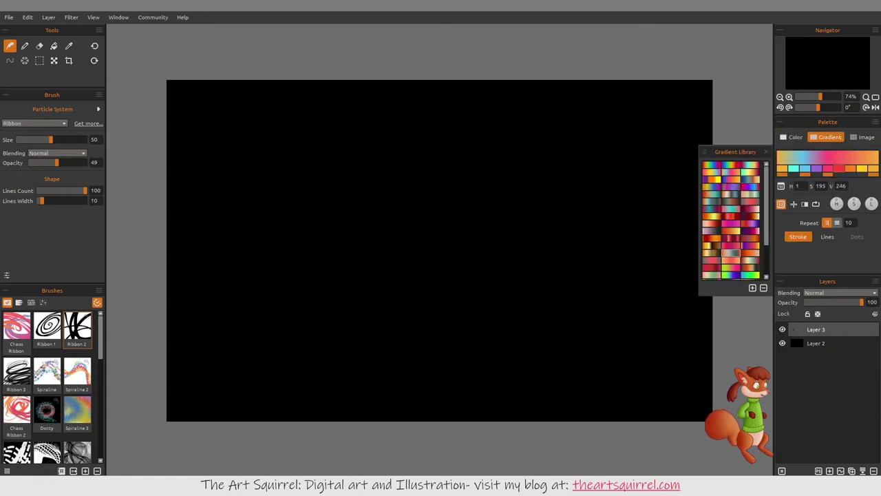
left_click(731, 179)
mouse_move(402, 224)
left_mouse_down()
mouse_move(403, 255)
mouse_move(443, 241)
mouse_move(523, 236)
left_mouse_up()
mouse_move(365, 277)
left_mouse_down()
mouse_move(318, 295)
mouse_move(372, 310)
left_mouse_up()
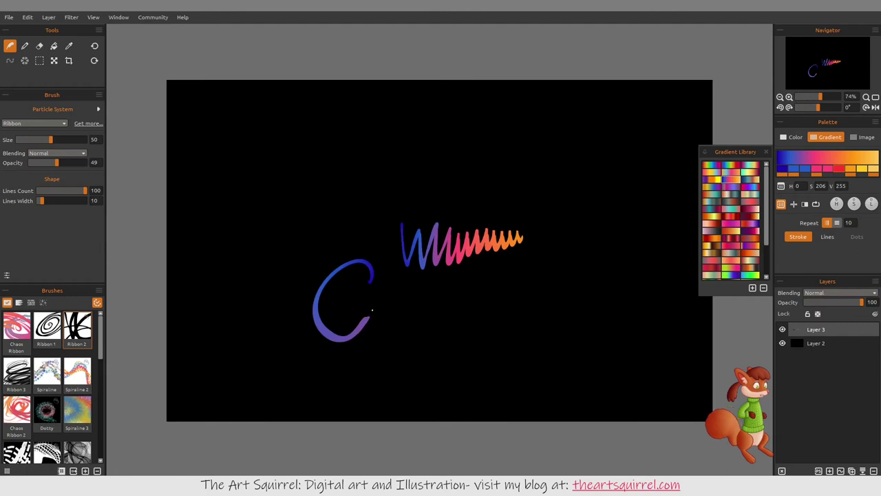
mouse_move(381, 256)
left_mouse_down()
mouse_move(380, 334)
mouse_move(389, 318)
left_mouse_up()
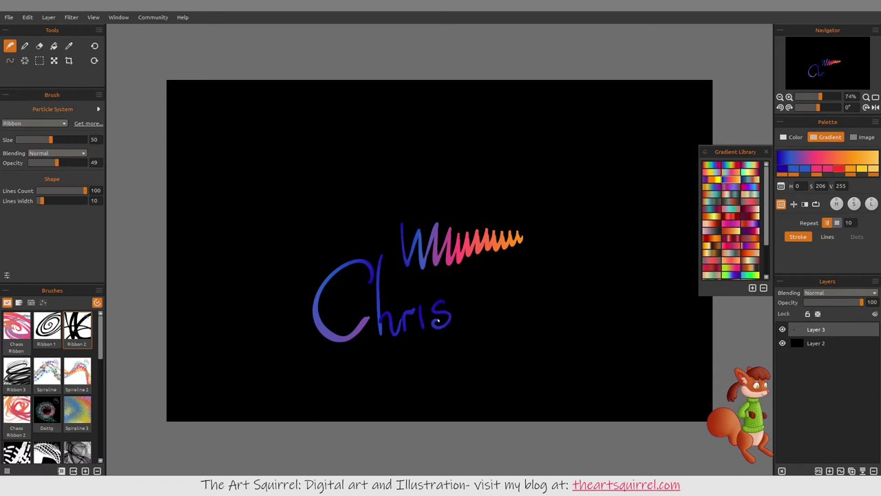
mouse_move(467, 299)
left_mouse_down()
mouse_move(491, 294)
mouse_move(502, 269)
mouse_move(520, 268)
mouse_move(527, 280)
mouse_move(546, 264)
left_mouse_up()
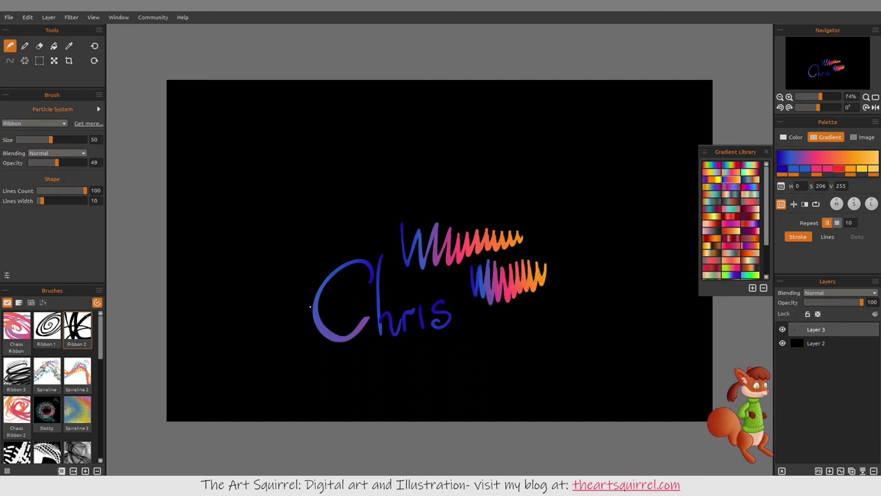
Step: Draw zigzags, a wavy line, concentric circles and dense scribbles around the lettering with Ribbon 3 in the blue, pink and orange gradient
left_click(16, 373)
left_click(830, 137)
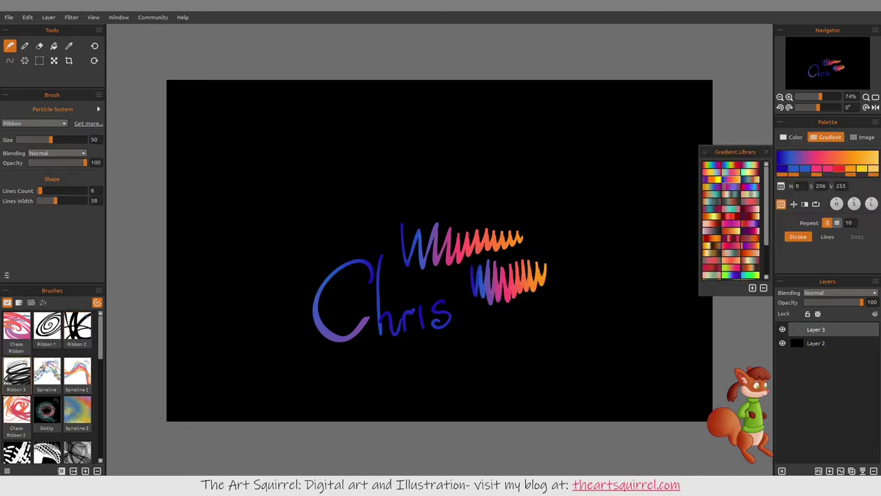
mouse_move(519, 208)
left_mouse_down()
mouse_move(580, 180)
mouse_move(632, 207)
mouse_move(568, 323)
mouse_move(619, 362)
left_mouse_up()
mouse_move(501, 143)
left_mouse_down()
mouse_move(347, 182)
mouse_move(199, 279)
left_mouse_up()
mouse_move(314, 248)
left_mouse_down()
mouse_move(391, 170)
mouse_move(450, 219)
mouse_move(486, 145)
mouse_move(533, 184)
mouse_move(582, 135)
mouse_move(613, 134)
left_mouse_up()
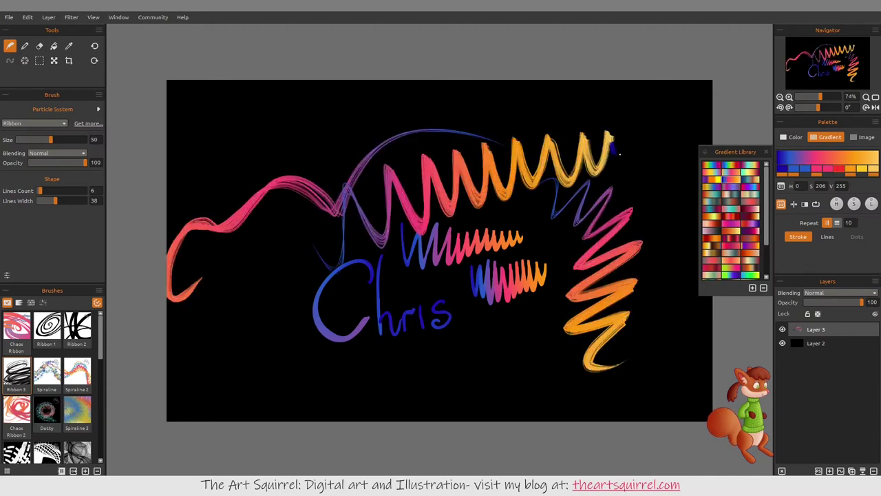
mouse_move(546, 136)
left_mouse_down()
mouse_move(576, 134)
mouse_move(535, 86)
mouse_move(543, 134)
left_mouse_up()
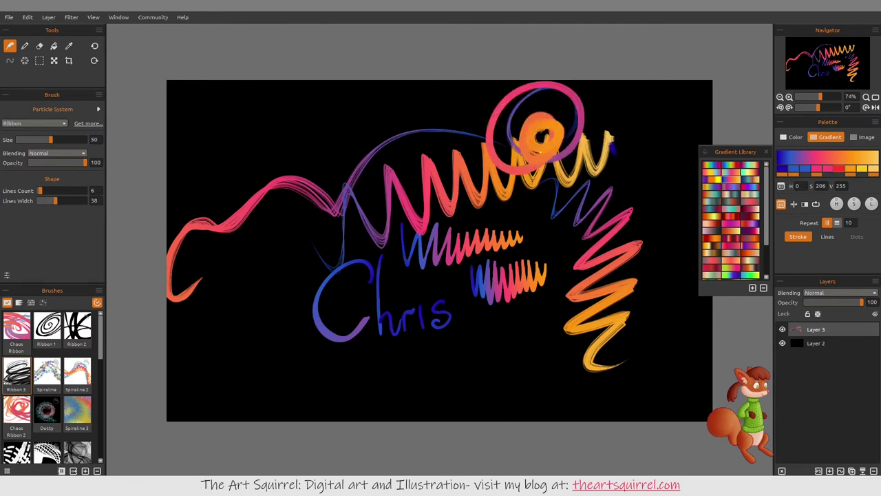
mouse_move(424, 380)
left_mouse_down()
mouse_move(450, 382)
mouse_move(499, 378)
mouse_move(558, 305)
mouse_move(555, 327)
mouse_move(572, 330)
mouse_move(519, 379)
mouse_move(572, 374)
mouse_move(567, 347)
mouse_move(573, 390)
mouse_move(601, 328)
mouse_move(617, 382)
mouse_move(646, 335)
mouse_move(649, 373)
mouse_move(673, 358)
left_mouse_up()
Step: Scribble dense Ribbon 3 strokes in the canvas's lower right corner with a magenta gradient and a red-to-violet gradient
left_click(731, 223)
mouse_move(593, 377)
left_mouse_down()
mouse_move(622, 333)
mouse_move(682, 321)
left_mouse_up()
left_click(751, 223)
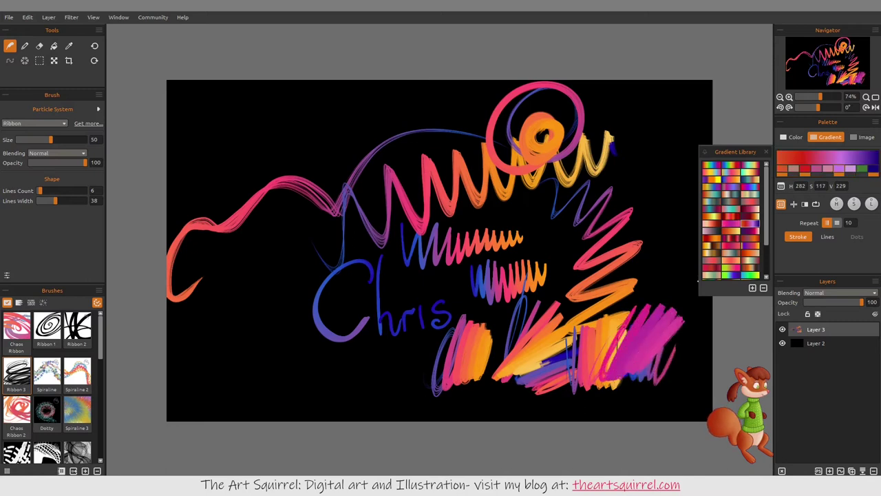
mouse_move(646, 277)
left_mouse_down()
mouse_move(671, 310)
mouse_move(633, 348)
left_mouse_up()
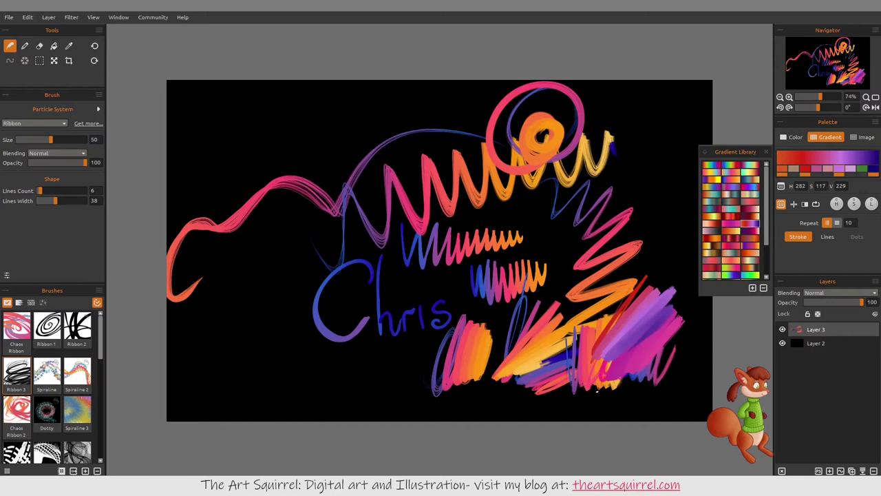
mouse_move(625, 316)
left_mouse_down()
mouse_move(619, 292)
mouse_move(662, 326)
mouse_move(667, 274)
left_mouse_up()
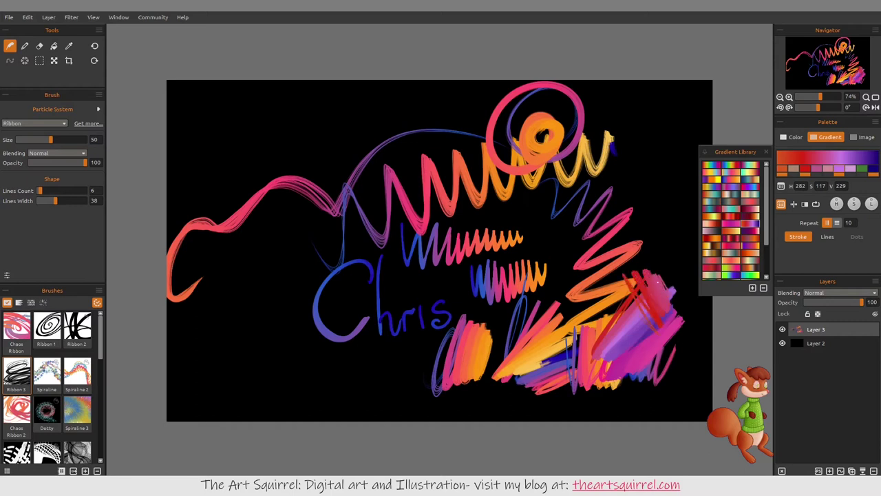
Step: Draw trails of small colored shapes across the lettering with the Spiraline brush and its multicolored image pattern
left_click(16, 376)
left_click(47, 376)
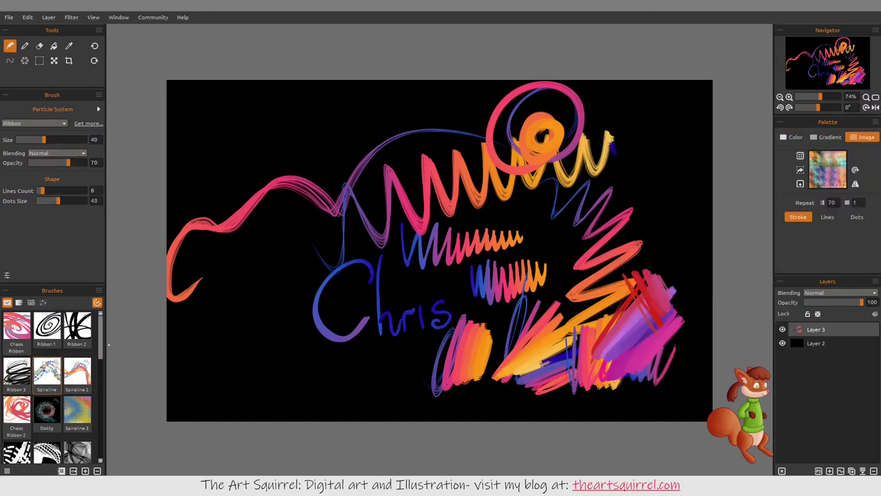
mouse_move(168, 333)
left_mouse_down()
mouse_move(454, 296)
mouse_move(290, 296)
mouse_move(448, 276)
mouse_move(448, 143)
left_mouse_up()
mouse_move(524, 209)
left_mouse_down()
mouse_move(475, 214)
mouse_move(499, 199)
left_mouse_up()
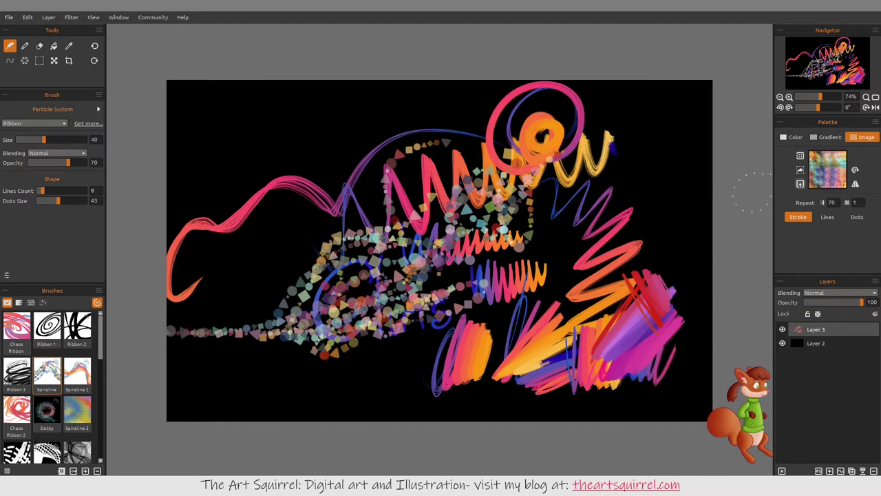
Step: Open the image library, choose pattern 9 and draw a Spiraline trail across the right half of the canvas
left_click(800, 155)
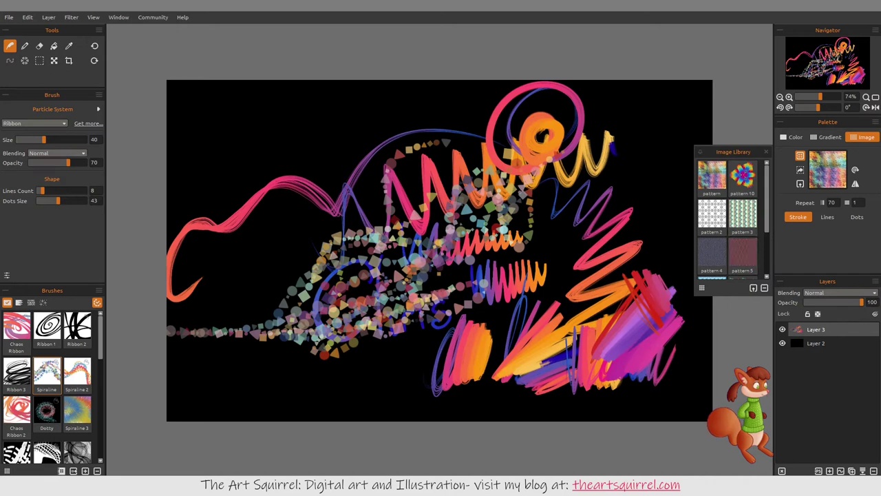
scroll(728, 217, "down", 2)
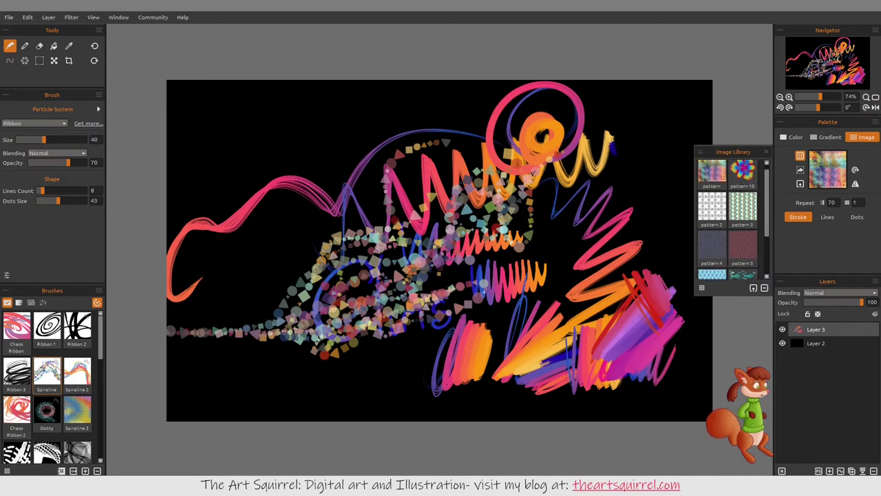
scroll(728, 217, "down", 2)
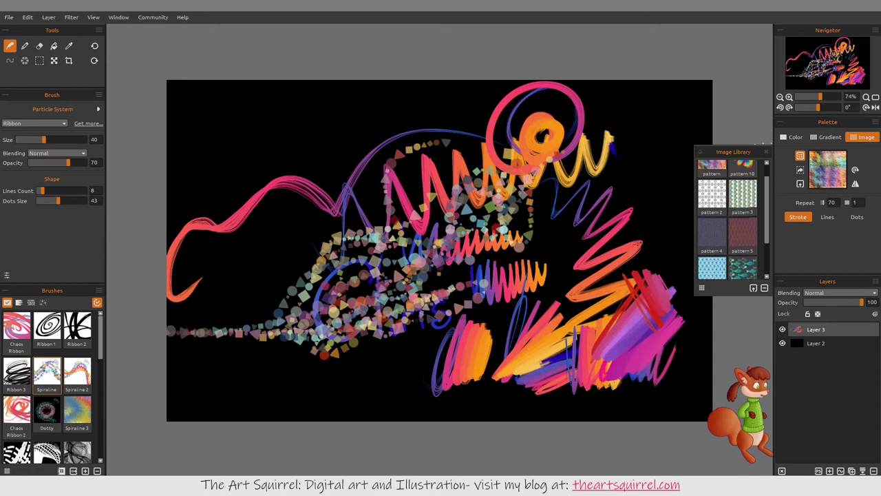
scroll(728, 217, "down", 1)
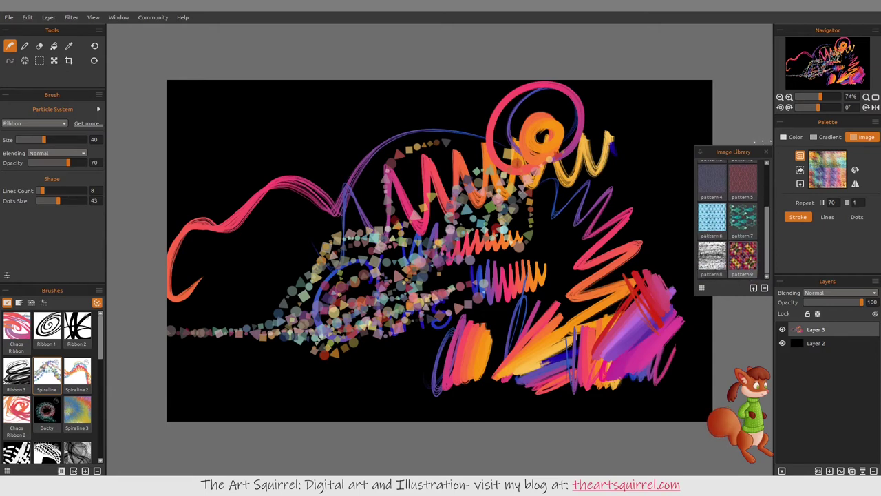
left_click(743, 256)
mouse_move(685, 234)
left_mouse_down()
mouse_move(647, 228)
mouse_move(523, 247)
mouse_move(482, 306)
mouse_move(433, 344)
mouse_move(482, 323)
left_mouse_up()
Step: Draw Spiraline trails over the right half of the canvas with pattern 8 and the light blue pattern 6
left_click(712, 256)
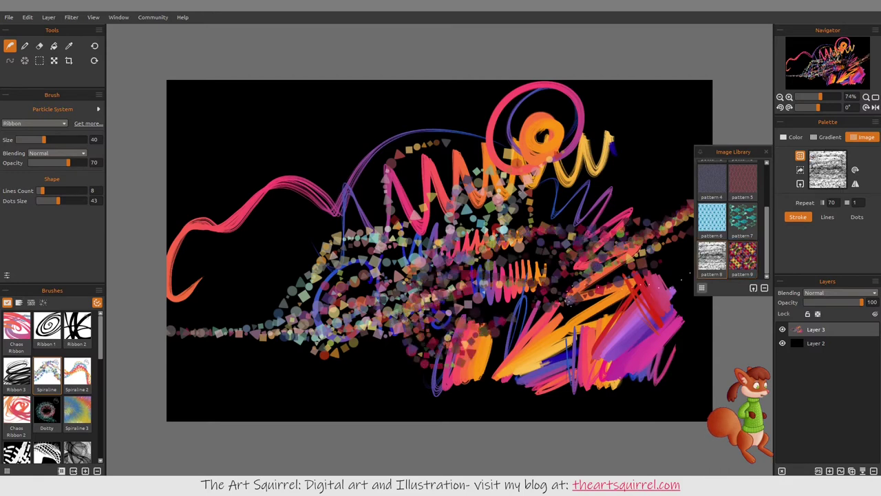
mouse_move(678, 265)
left_mouse_down()
mouse_move(524, 182)
mouse_move(420, 241)
mouse_move(481, 306)
left_mouse_up()
left_click(743, 219)
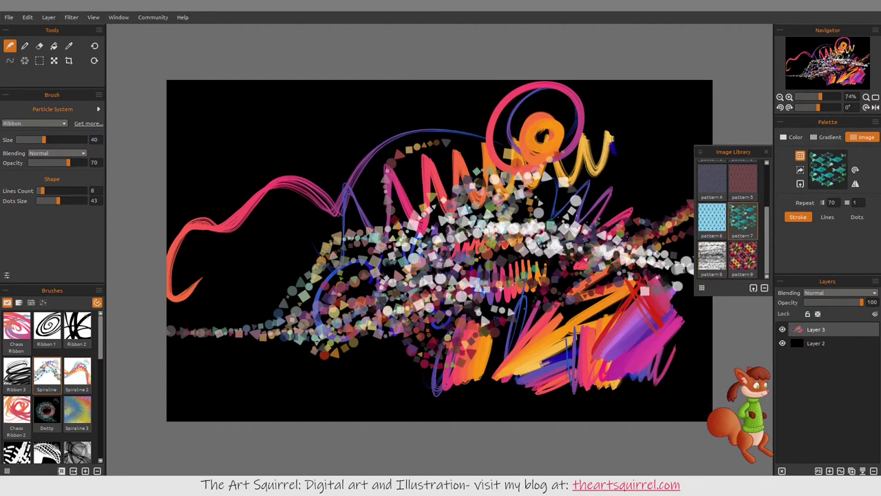
left_click(712, 217)
mouse_move(647, 227)
left_mouse_down()
mouse_move(513, 282)
mouse_move(544, 268)
mouse_move(678, 114)
mouse_move(637, 114)
mouse_move(544, 152)
mouse_move(565, 143)
left_mouse_up()
Step: Draw Spiraline trails across the lower canvas with pattern 3 and over the lower right scribbles with pattern 2
scroll(727, 219, "up", 5)
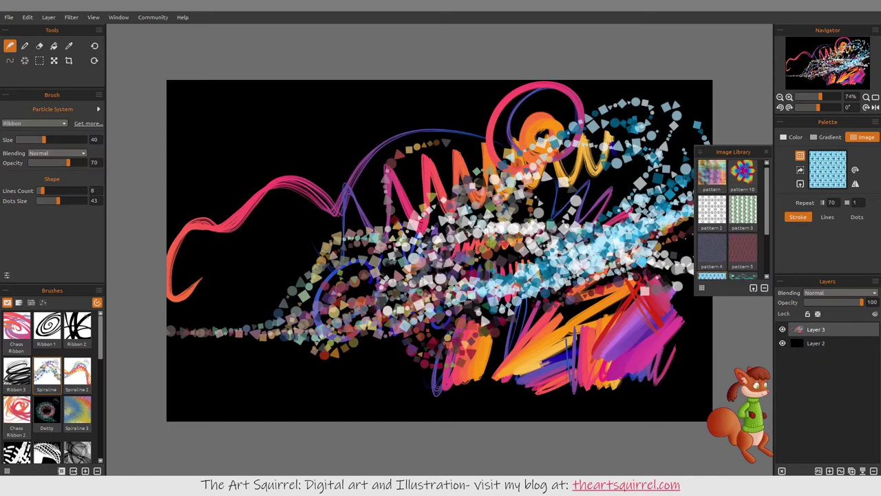
left_click(743, 215)
mouse_move(672, 251)
left_mouse_down()
mouse_move(653, 284)
mouse_move(375, 411)
mouse_move(347, 341)
mouse_move(245, 373)
left_mouse_up()
mouse_move(351, 361)
left_mouse_down()
mouse_move(482, 315)
mouse_move(452, 330)
mouse_move(530, 372)
mouse_move(557, 354)
mouse_move(587, 296)
left_mouse_up()
left_click(712, 215)
mouse_move(640, 276)
left_mouse_down()
mouse_move(565, 289)
mouse_move(609, 265)
mouse_move(640, 303)
mouse_move(657, 289)
mouse_move(632, 321)
mouse_move(647, 314)
mouse_move(599, 329)
mouse_move(551, 365)
mouse_move(561, 375)
mouse_move(578, 354)
mouse_move(610, 362)
left_mouse_up()
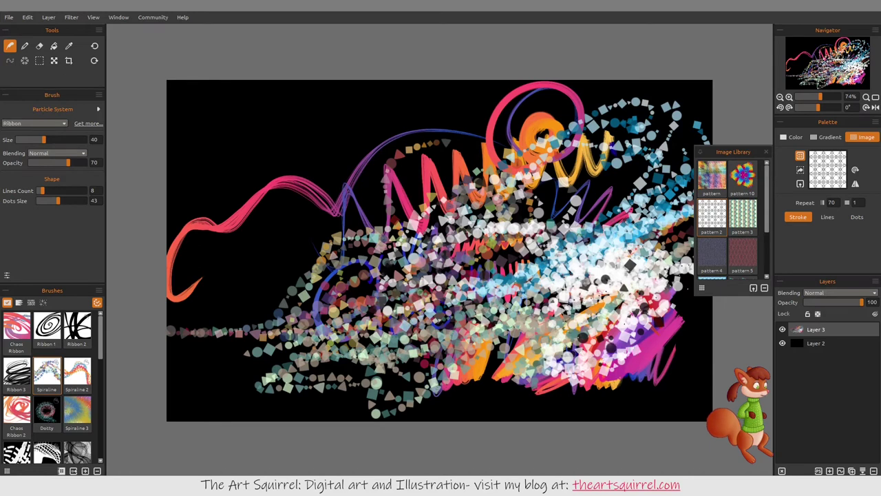
Step: Add Spiraline strokes with the rainbow flower image, pattern 10, in the right half of the canvas
left_click(742, 175)
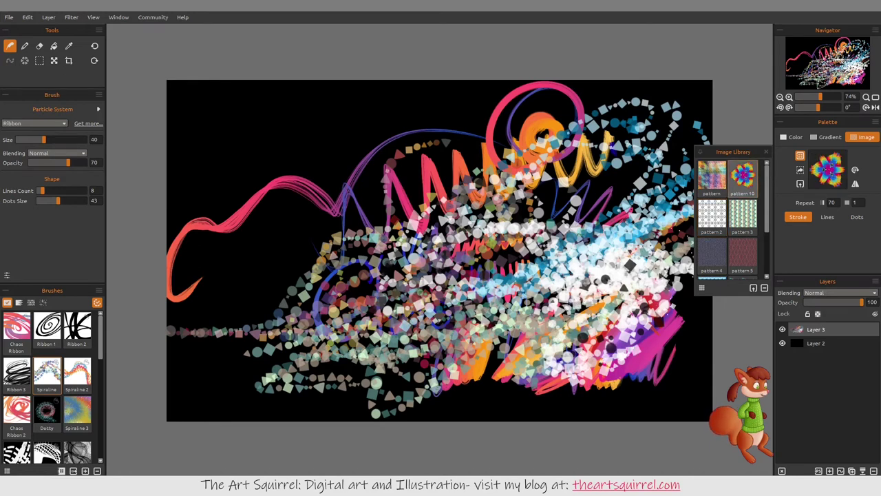
left_click_drag(623, 252, 551, 265)
mouse_move(551, 182)
left_mouse_down()
mouse_move(585, 138)
mouse_move(623, 186)
mouse_move(599, 221)
mouse_move(524, 216)
left_mouse_up()
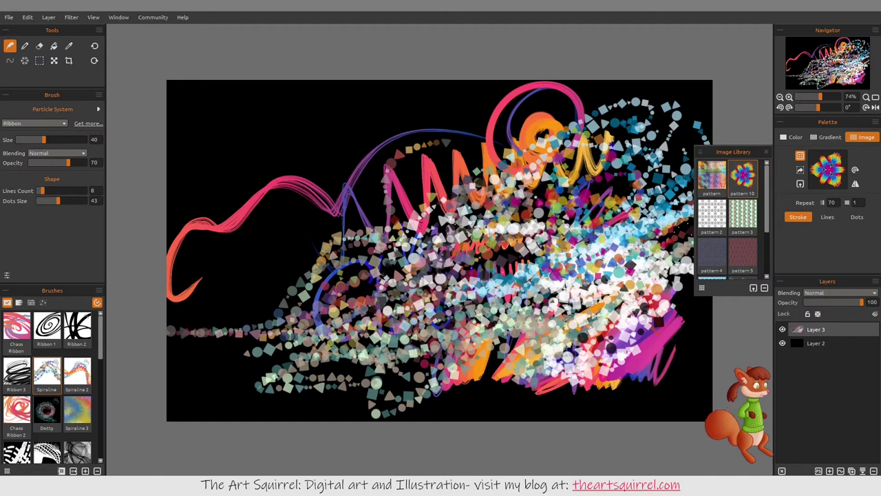
Step: Draw long dashed curves across the canvas with the Spiraline 2 brush in its orange, blue and pink gradient
scroll(728, 221, "down", 2)
scroll(727, 220, "down", 1)
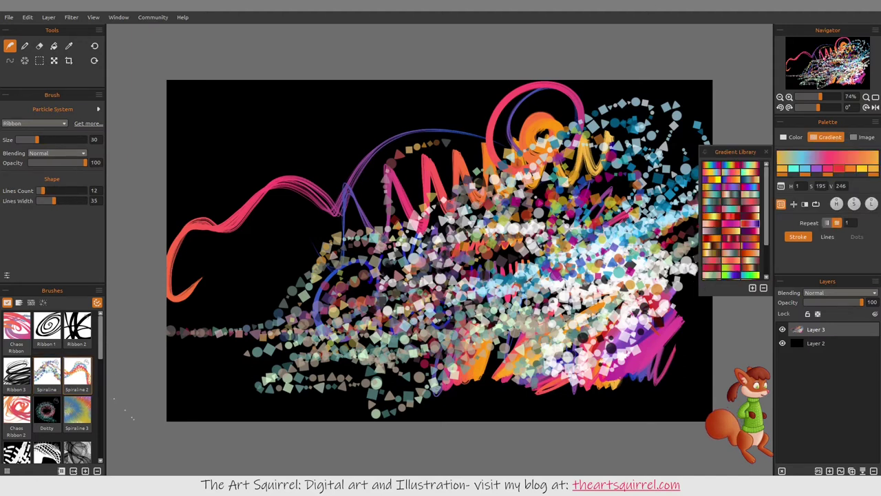
mouse_move(475, 374)
left_mouse_down()
mouse_move(578, 368)
mouse_move(732, 298)
left_mouse_up()
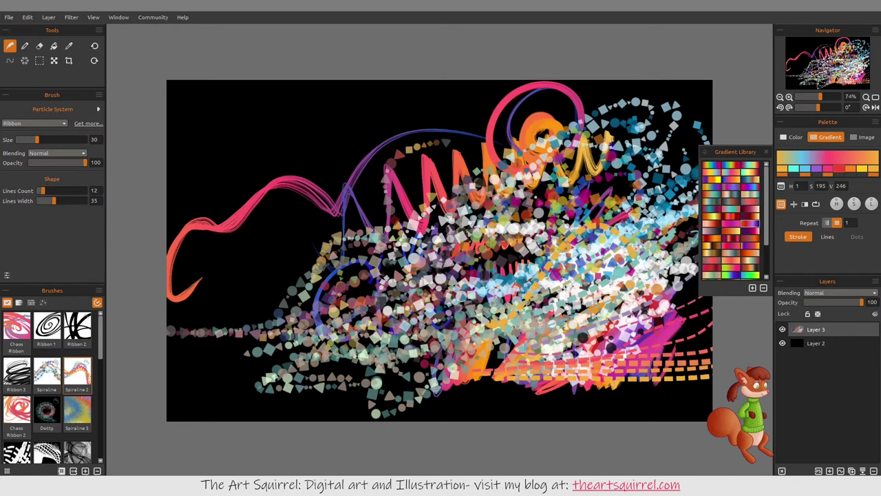
mouse_move(355, 180)
left_mouse_down()
mouse_move(181, 249)
mouse_move(189, 310)
mouse_move(296, 241)
left_mouse_up()
mouse_move(165, 359)
left_mouse_down()
mouse_move(499, 157)
mouse_move(566, 98)
left_mouse_up()
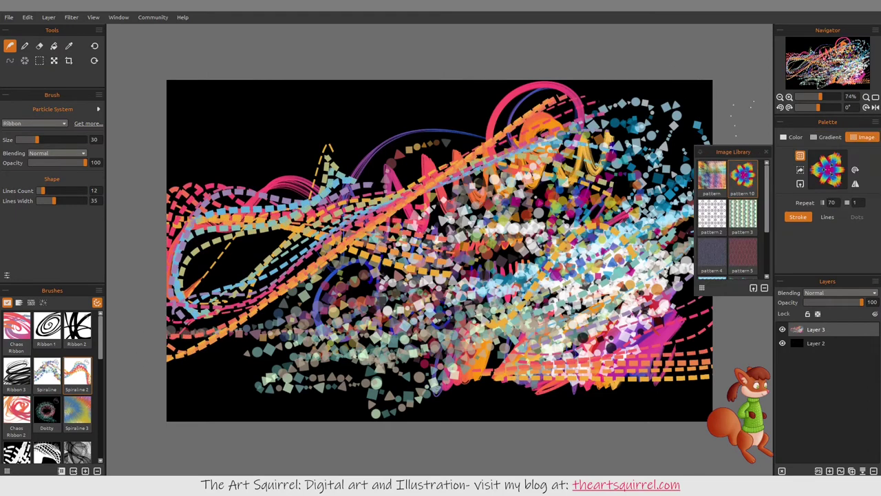
Step: Sweep large dashed Spiraline 2 loops across the canvas using image pattern 2 and the dark pattern 4
left_click(712, 214)
mouse_move(678, 227)
left_mouse_down()
mouse_move(433, 276)
mouse_move(254, 297)
mouse_move(386, 127)
mouse_move(495, 145)
mouse_move(482, 265)
mouse_move(341, 382)
mouse_move(392, 206)
mouse_move(413, 193)
left_mouse_up()
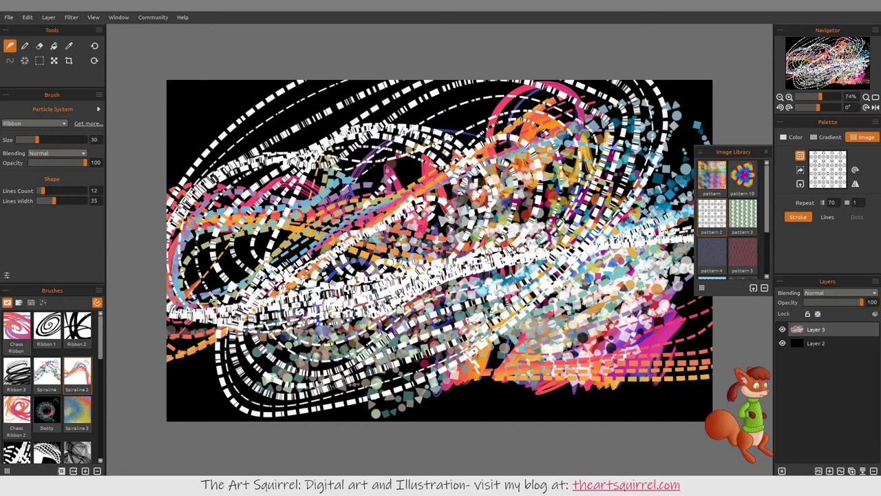
left_click(712, 255)
mouse_move(641, 260)
left_mouse_down()
mouse_move(550, 175)
mouse_move(358, 124)
mouse_move(161, 376)
mouse_move(234, 403)
left_mouse_up()
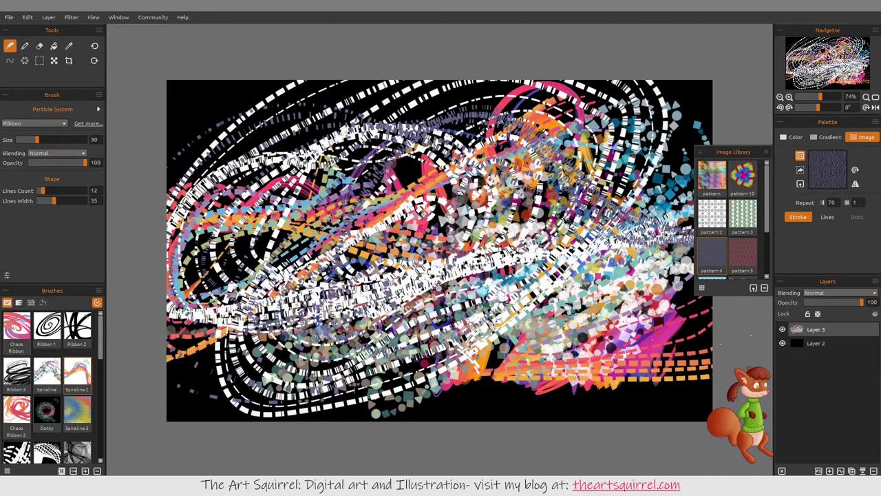
Step: Replace the layer holding the Ribbon and Spiraline strokes with a new empty layer and choose the Chaos Ribbon 2 brush
left_click(873, 471)
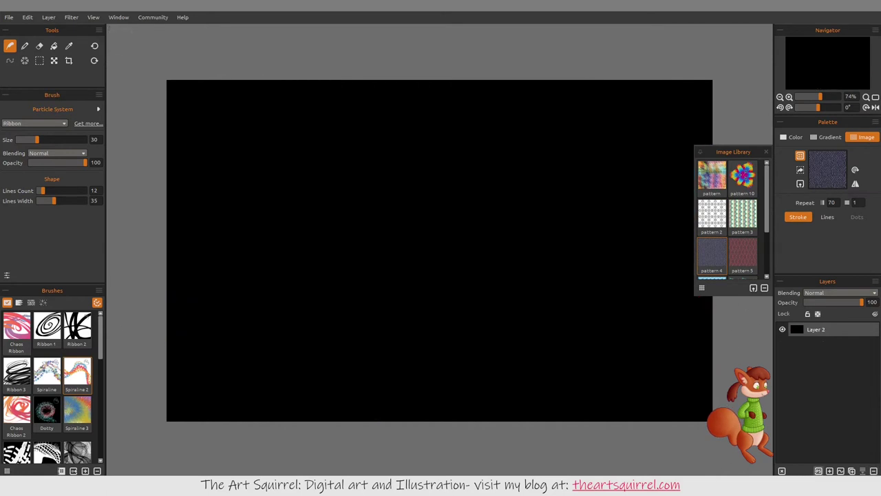
left_click(829, 471)
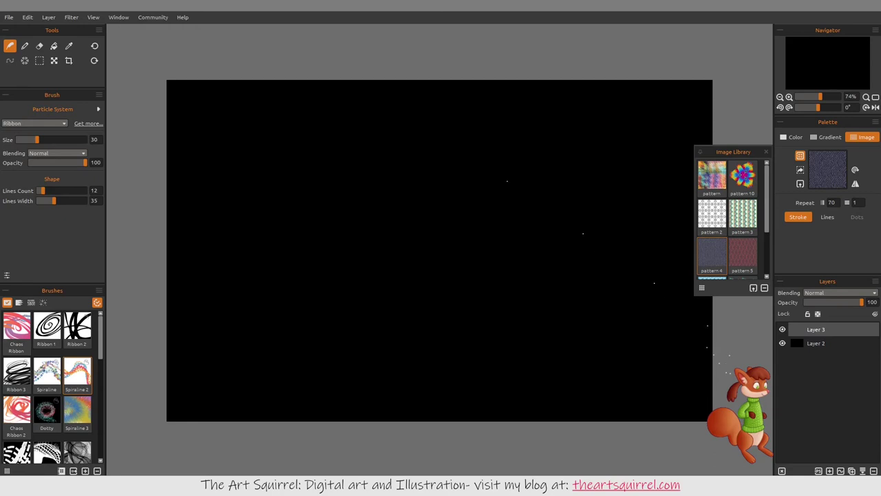
left_click(17, 413)
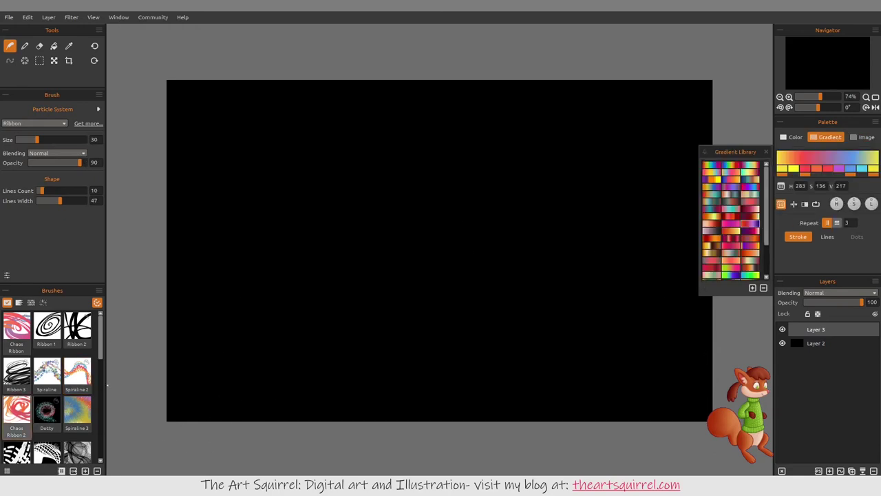
Step: Paint sweeping strokes and loops across the whole canvas with the Chaos Ribbon 2 brush in its yellow, red and blue gradient
mouse_move(289, 303)
left_mouse_down()
mouse_move(324, 276)
mouse_move(370, 267)
left_mouse_up()
left_click_drag(389, 320, 499, 199)
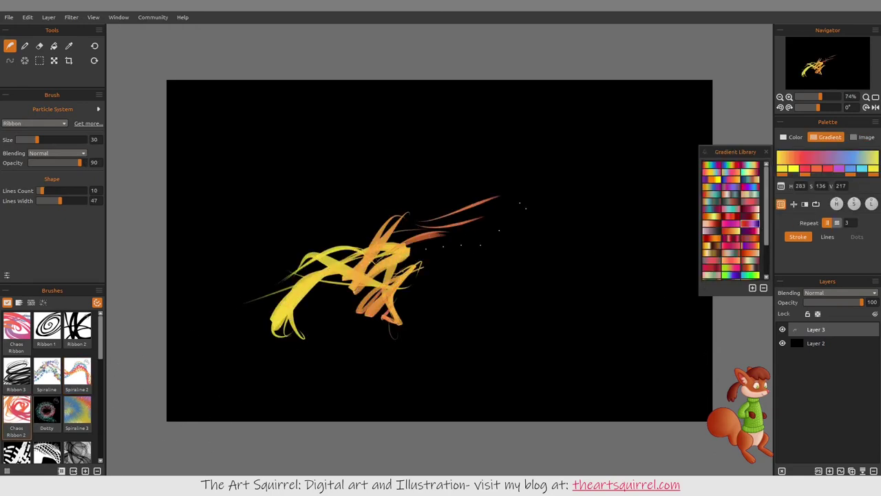
mouse_move(586, 148)
left_mouse_down()
mouse_move(551, 227)
mouse_move(565, 248)
mouse_move(495, 323)
mouse_move(406, 323)
left_mouse_up()
mouse_move(372, 354)
left_mouse_down()
mouse_move(413, 351)
mouse_move(433, 263)
mouse_move(510, 192)
mouse_move(579, 241)
left_mouse_up()
mouse_move(609, 313)
left_mouse_down()
mouse_move(607, 383)
mouse_move(576, 388)
mouse_move(630, 309)
mouse_move(612, 249)
mouse_move(548, 136)
mouse_move(381, 147)
mouse_move(238, 199)
mouse_move(174, 284)
mouse_move(245, 307)
mouse_move(358, 380)
mouse_move(517, 399)
mouse_move(588, 365)
mouse_move(585, 324)
left_mouse_up()
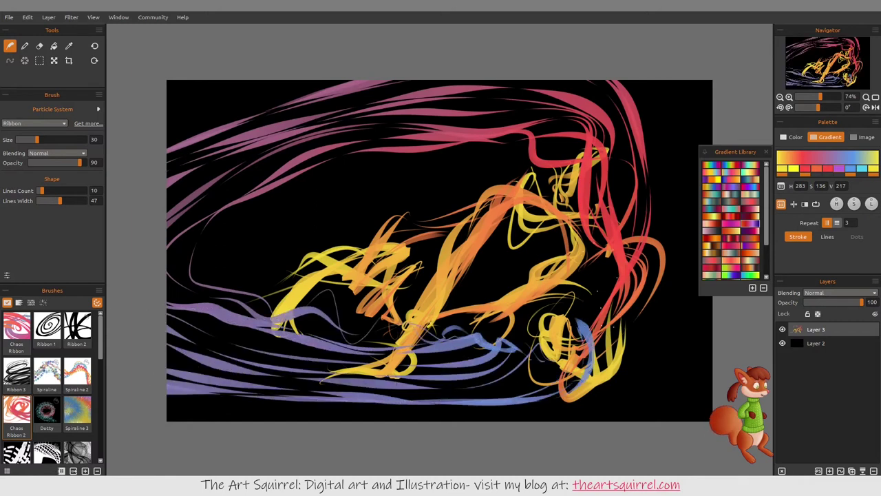
mouse_move(650, 322)
left_mouse_down()
mouse_move(688, 316)
mouse_move(650, 298)
left_mouse_up()
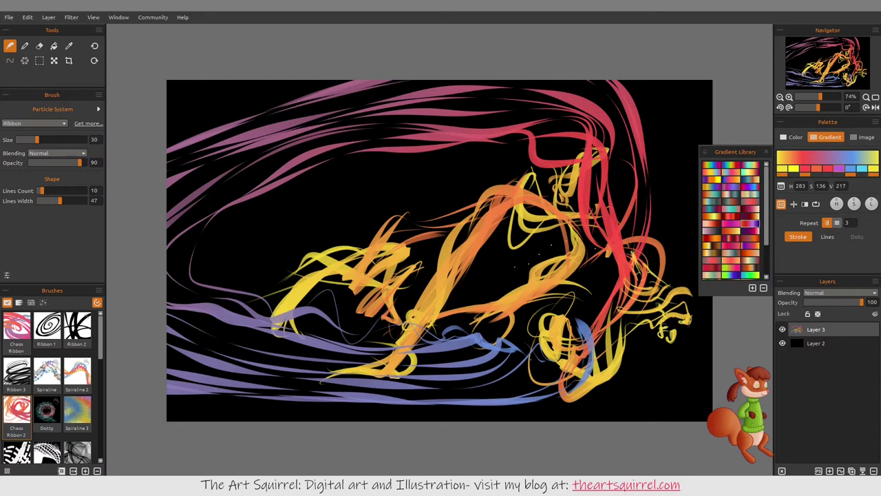
mouse_move(510, 281)
left_mouse_down()
mouse_move(485, 238)
mouse_move(510, 276)
left_mouse_up()
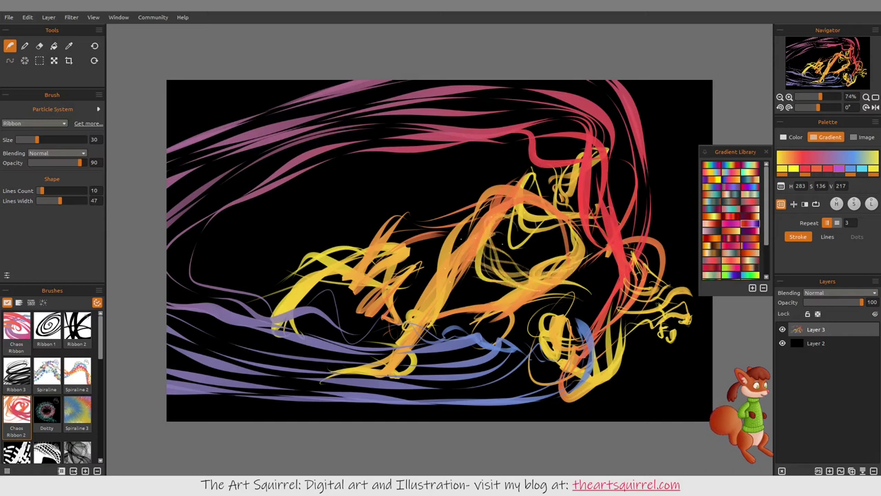
left_click_drag(430, 279, 561, 236)
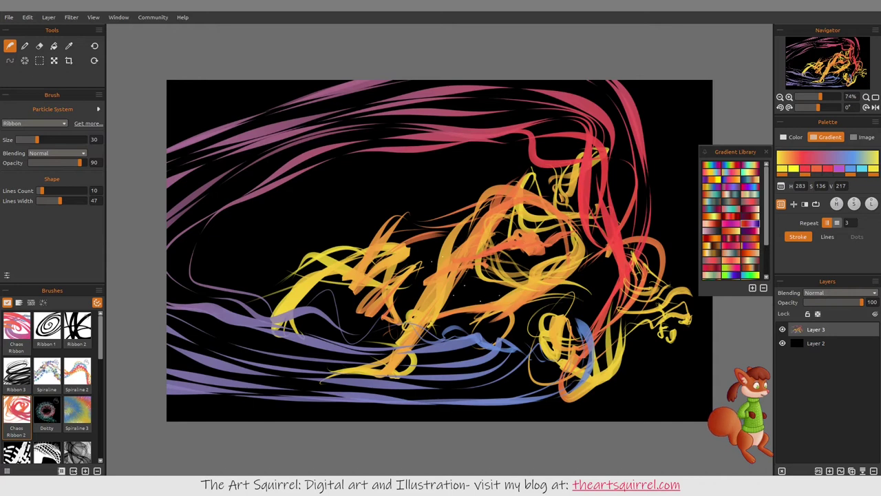
mouse_move(496, 289)
left_mouse_down()
mouse_move(468, 286)
mouse_move(358, 217)
mouse_move(458, 160)
mouse_move(480, 159)
mouse_move(552, 123)
mouse_move(598, 193)
left_mouse_up()
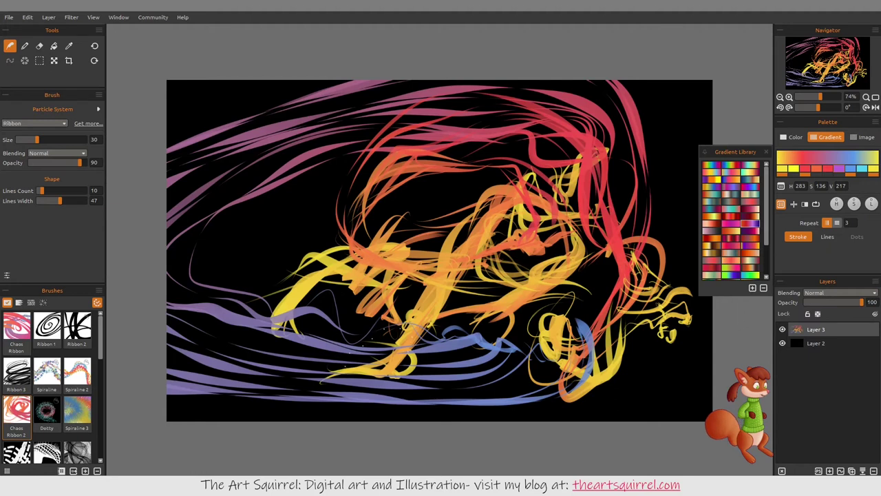
Step: Add speckled curves over the ribbons with the Dotty brush in its red and teal gradient
left_click(46, 411)
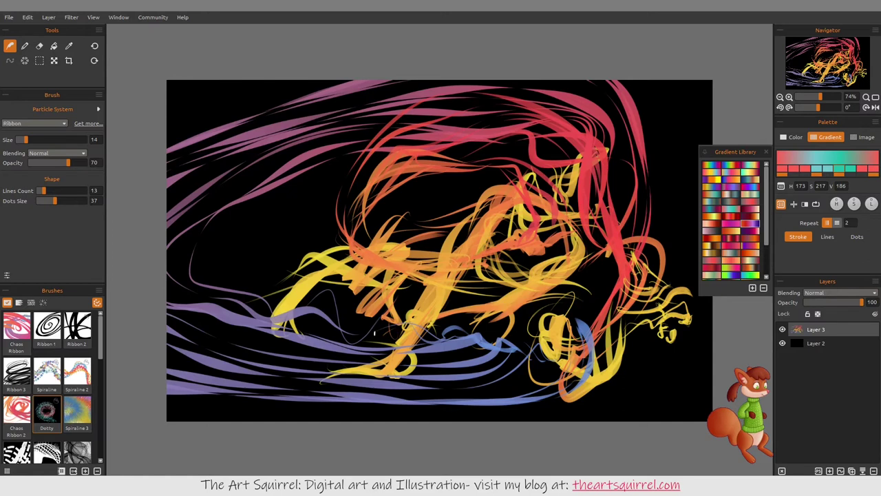
mouse_move(374, 334)
left_mouse_down()
mouse_move(333, 289)
mouse_move(343, 196)
mouse_move(426, 163)
mouse_move(472, 190)
mouse_move(447, 220)
mouse_move(444, 184)
mouse_move(503, 178)
left_mouse_up()
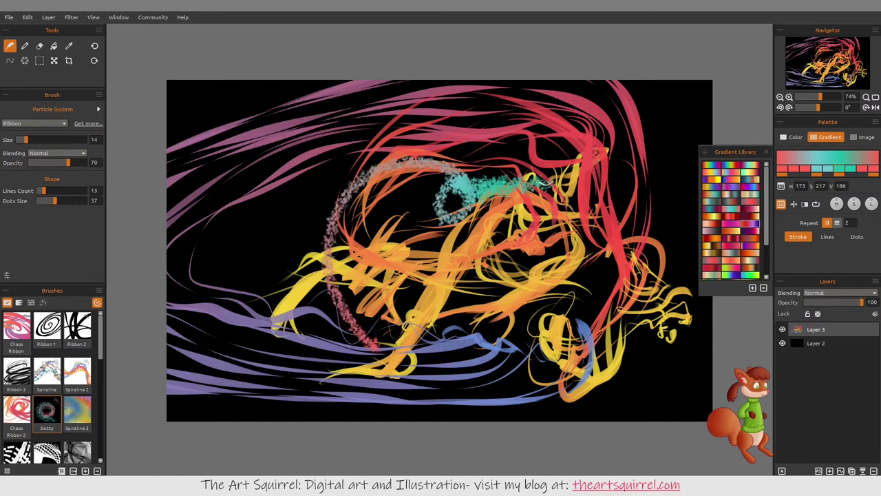
mouse_move(647, 147)
left_mouse_down()
mouse_move(582, 93)
mouse_move(452, 160)
left_mouse_up()
mouse_move(289, 214)
left_mouse_down()
mouse_move(252, 257)
mouse_move(298, 241)
mouse_move(372, 303)
left_mouse_up()
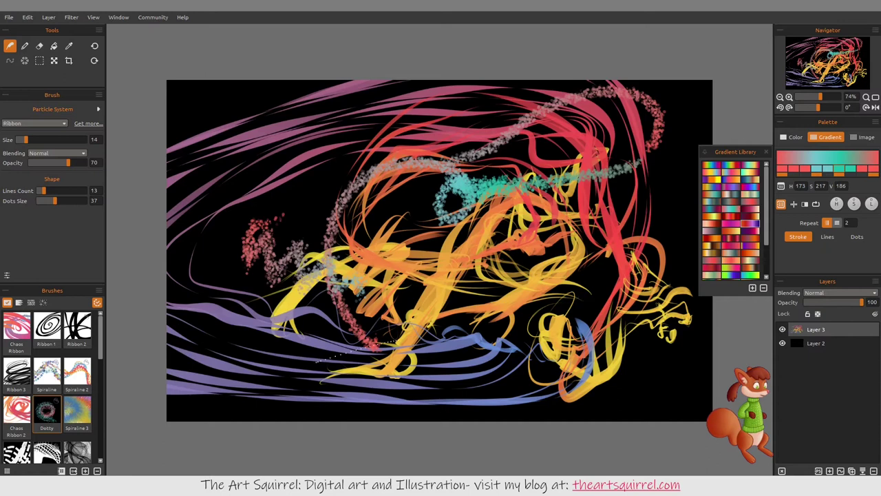
Step: Paint thick furry rainbow strokes across the canvas centre, edges and lower part with the Spiraline 3 brush
left_click(77, 410)
mouse_move(108, 403)
left_mouse_down()
mouse_move(220, 354)
mouse_move(317, 337)
mouse_move(323, 172)
mouse_move(364, 165)
mouse_move(447, 200)
mouse_move(496, 72)
mouse_move(475, 159)
left_mouse_up()
mouse_move(495, 199)
left_mouse_down()
mouse_move(551, 331)
mouse_move(626, 207)
mouse_move(647, 133)
left_mouse_up()
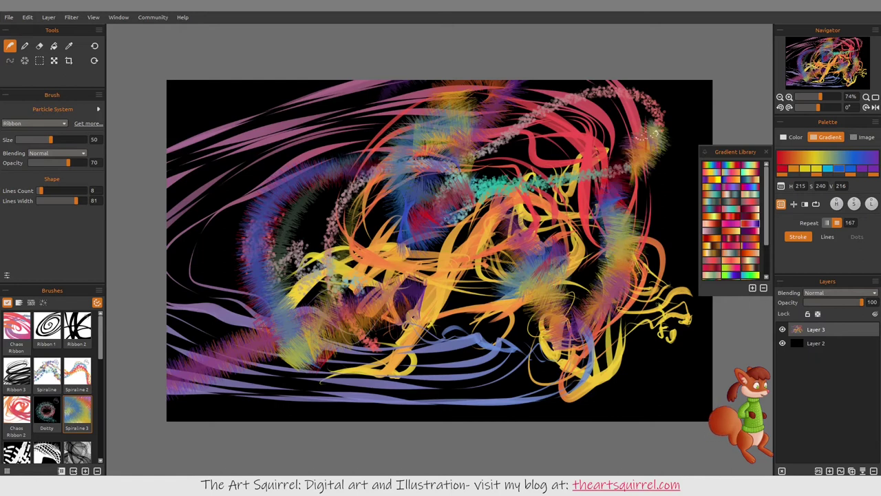
mouse_move(658, 72)
left_mouse_down()
mouse_move(590, 151)
mouse_move(602, 130)
mouse_move(490, 238)
left_mouse_up()
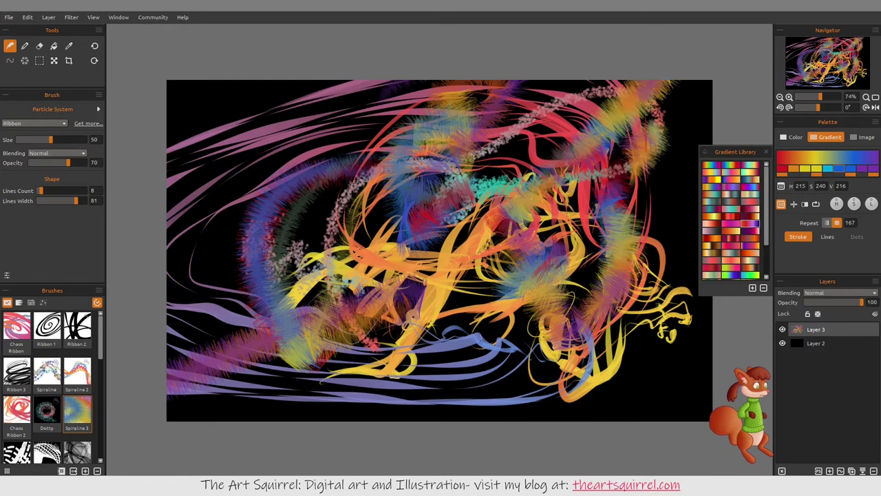
mouse_move(530, 348)
left_mouse_down()
mouse_move(482, 387)
mouse_move(416, 396)
mouse_move(355, 423)
left_mouse_up()
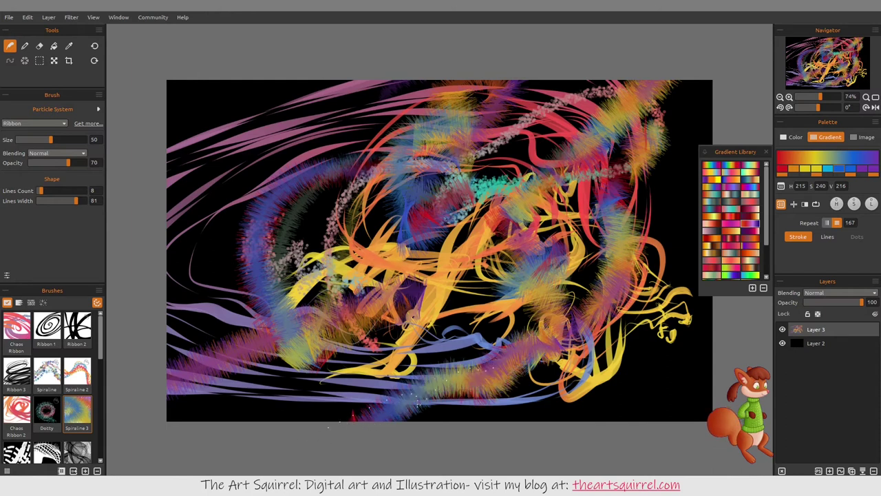
mouse_move(482, 387)
left_mouse_down()
mouse_move(634, 380)
mouse_move(640, 391)
mouse_move(671, 385)
mouse_move(695, 364)
mouse_move(744, 359)
left_mouse_up()
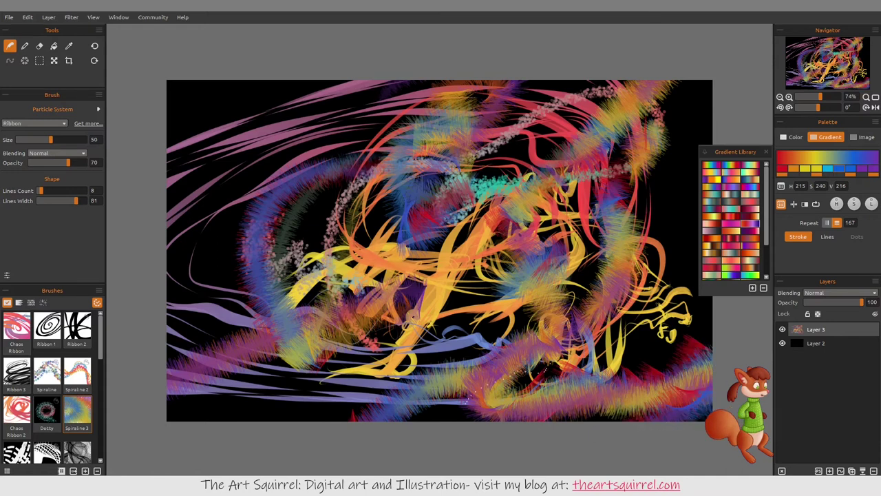
mouse_move(543, 313)
left_mouse_down()
mouse_move(303, 358)
mouse_move(234, 399)
left_mouse_up()
mouse_move(347, 368)
left_mouse_down()
mouse_move(406, 355)
mouse_move(403, 276)
mouse_move(437, 255)
mouse_move(485, 189)
mouse_move(448, 275)
mouse_move(485, 289)
mouse_move(493, 308)
left_mouse_up()
left_click_drag(507, 340, 526, 303)
left_click_drag(524, 258, 530, 239)
left_click_drag(542, 276, 586, 268)
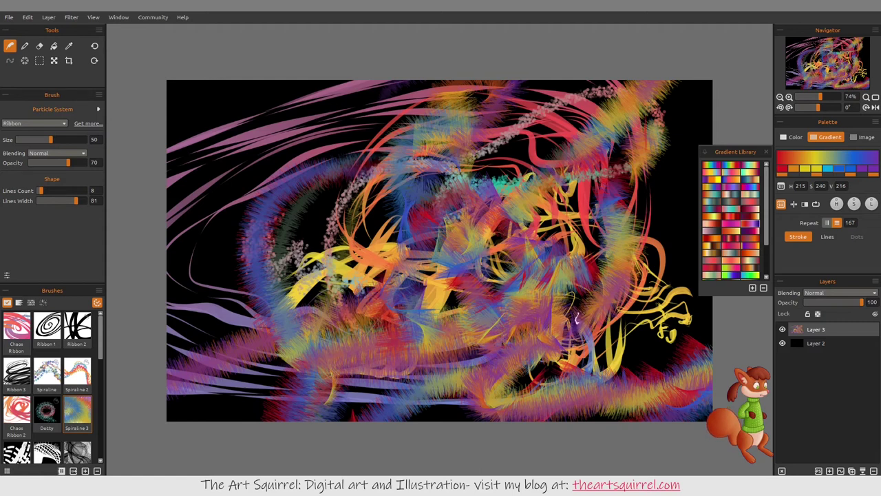
Step: Paint white dashed loops and spirals over the middle of the canvas with the Spiraline 4 brush
scroll(46, 385, "down", 5)
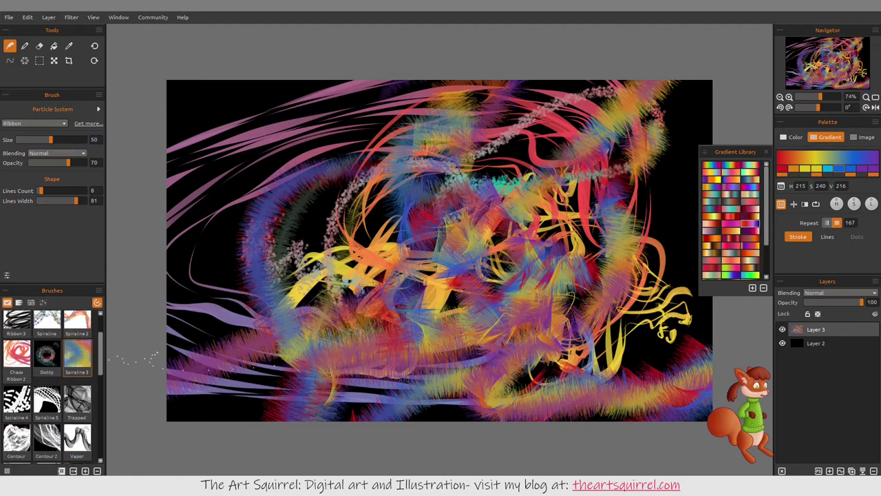
left_click(17, 386)
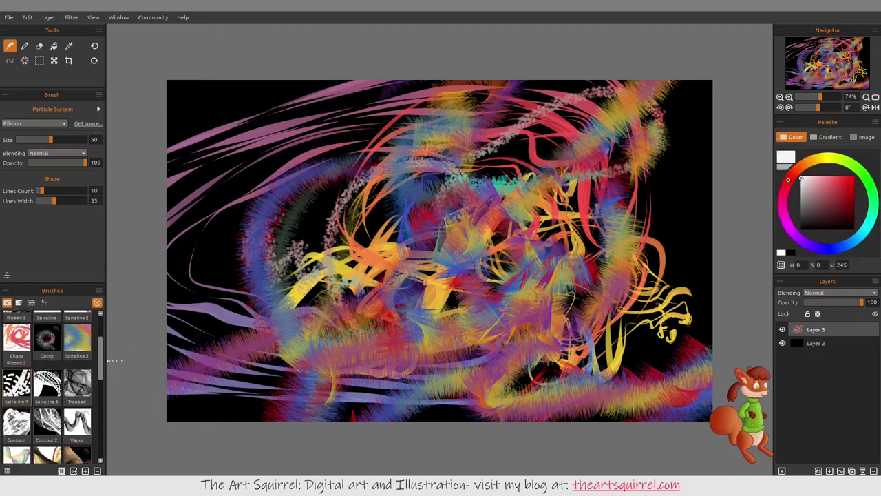
mouse_move(275, 339)
left_mouse_down()
mouse_move(324, 187)
mouse_move(389, 210)
mouse_move(379, 241)
mouse_move(474, 242)
mouse_move(407, 237)
mouse_move(496, 207)
mouse_move(599, 228)
mouse_move(537, 358)
mouse_move(441, 331)
mouse_move(523, 266)
mouse_move(520, 290)
left_mouse_up()
mouse_move(555, 164)
left_mouse_down()
mouse_move(667, 177)
mouse_move(654, 221)
mouse_move(687, 303)
mouse_move(647, 358)
mouse_move(515, 389)
mouse_move(329, 372)
left_mouse_up()
Step: Paint large white loops with the Spiraline 5 brush, then add strokes near the centre in olive green (H 75, S 160, V 149)
left_click(46, 386)
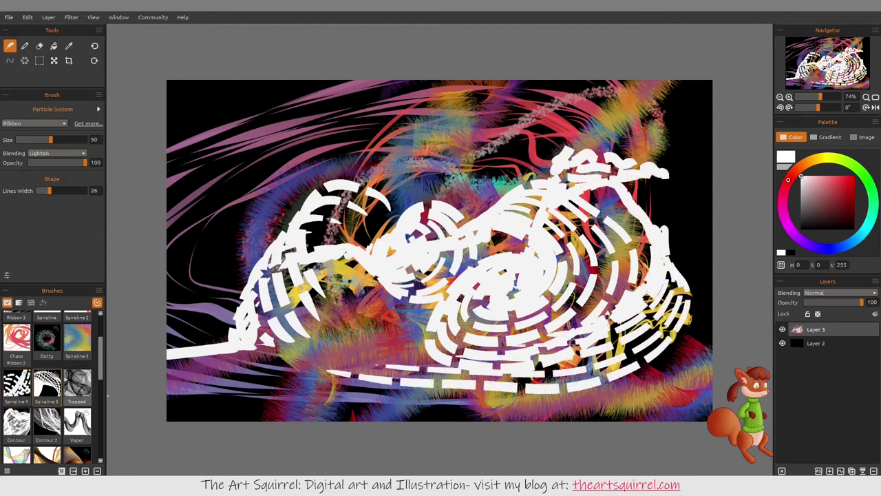
mouse_move(286, 331)
left_mouse_down()
mouse_move(228, 228)
mouse_move(386, 148)
mouse_move(509, 120)
mouse_move(541, 217)
mouse_move(393, 323)
mouse_move(316, 323)
mouse_move(482, 162)
mouse_move(372, 247)
left_mouse_up()
left_click(827, 157)
left_click(837, 186)
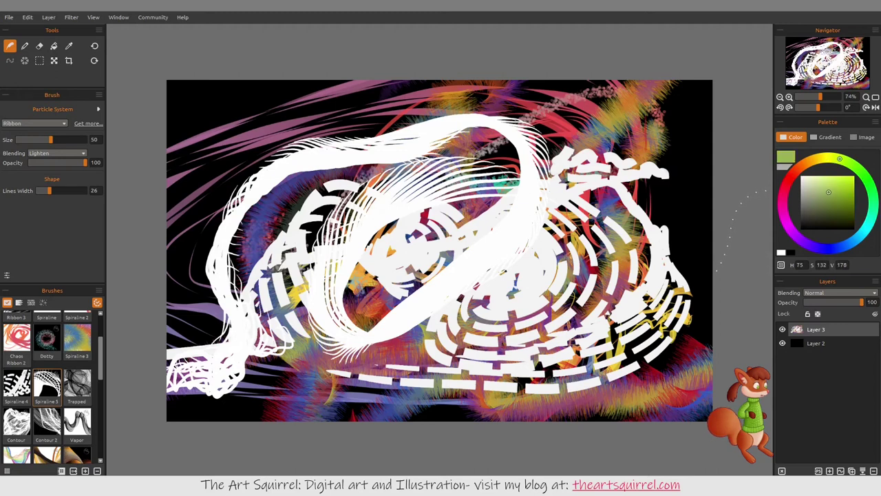
left_click(834, 198)
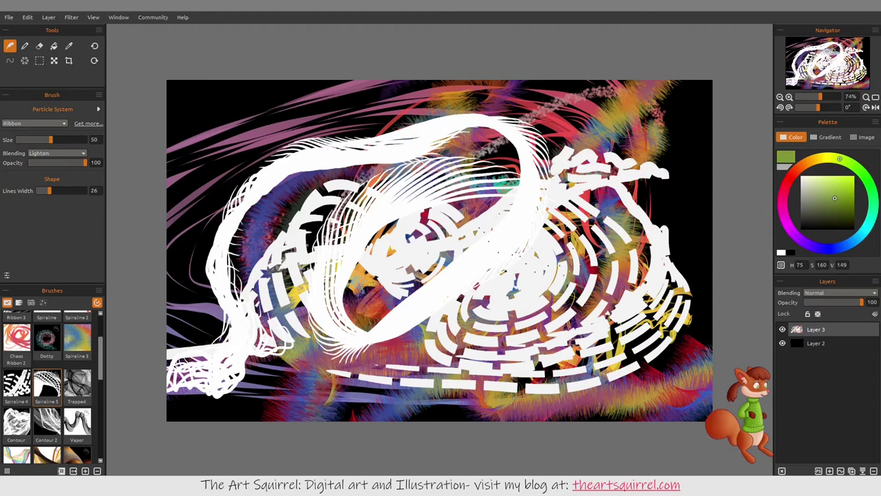
mouse_move(459, 224)
left_mouse_down()
mouse_move(358, 231)
mouse_move(365, 185)
mouse_move(460, 226)
left_mouse_up()
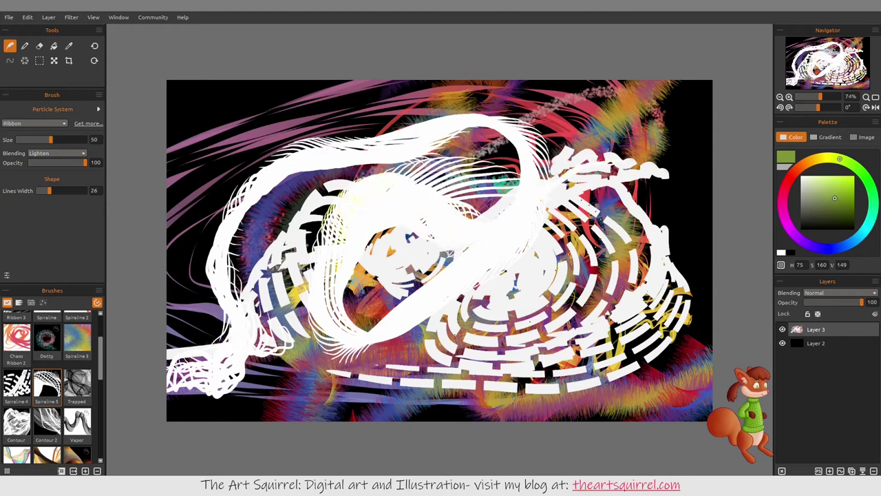
Step: Choose the Amber brush and replace the painted layer with a new empty layer
scroll(48, 386, "down", 3)
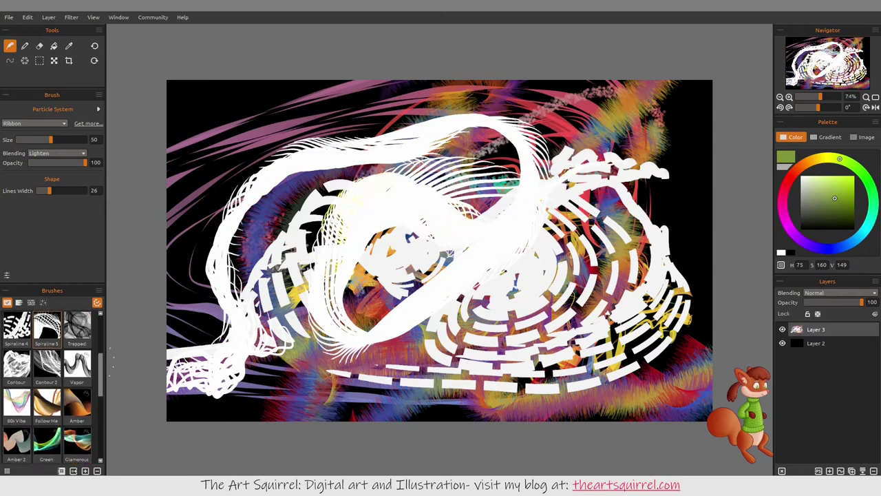
scroll(48, 386, "down", 2)
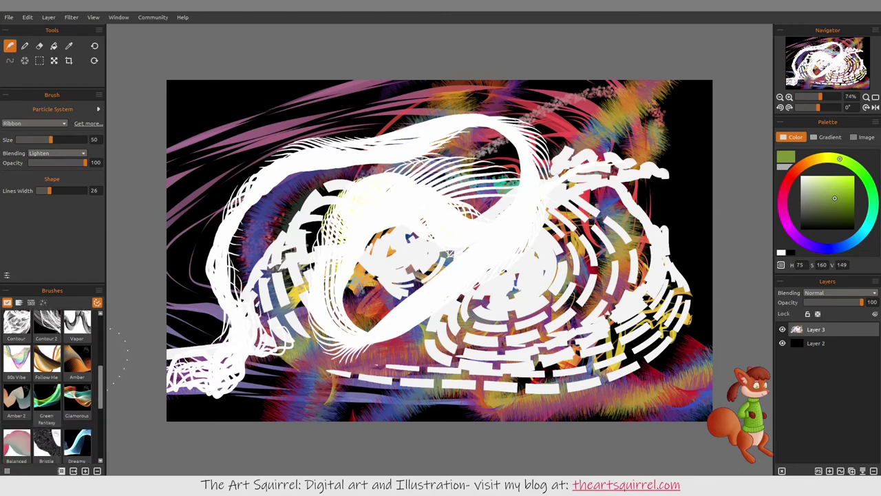
scroll(48, 386, "down", 1)
left_click(77, 354)
left_click(873, 470)
left_click(829, 471)
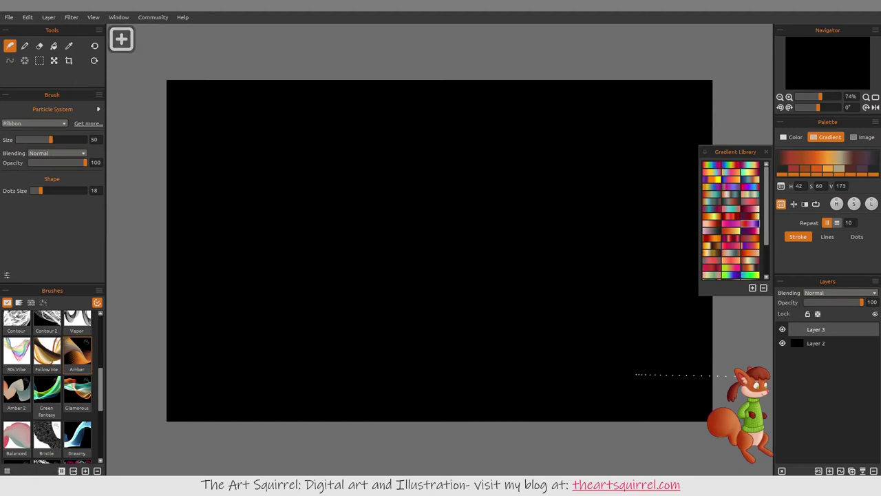
Step: Paint large swirling orange and brown curves around the canvas centre with the Amber brush
left_click_drag(466, 289, 511, 141)
left_click_drag(597, 259, 517, 335)
mouse_move(566, 293)
left_mouse_down()
mouse_move(498, 365)
mouse_move(181, 307)
mouse_move(559, 142)
mouse_move(592, 296)
mouse_move(331, 331)
mouse_move(441, 179)
mouse_move(605, 303)
left_mouse_up()
mouse_move(506, 382)
left_mouse_down()
mouse_move(434, 303)
mouse_move(551, 276)
mouse_move(516, 293)
mouse_move(565, 302)
mouse_move(613, 214)
mouse_move(523, 117)
mouse_move(386, 172)
mouse_move(403, 296)
mouse_move(537, 320)
mouse_move(523, 220)
mouse_move(468, 213)
mouse_move(426, 310)
mouse_move(530, 320)
mouse_move(496, 165)
mouse_move(399, 179)
mouse_move(358, 227)
left_mouse_up()
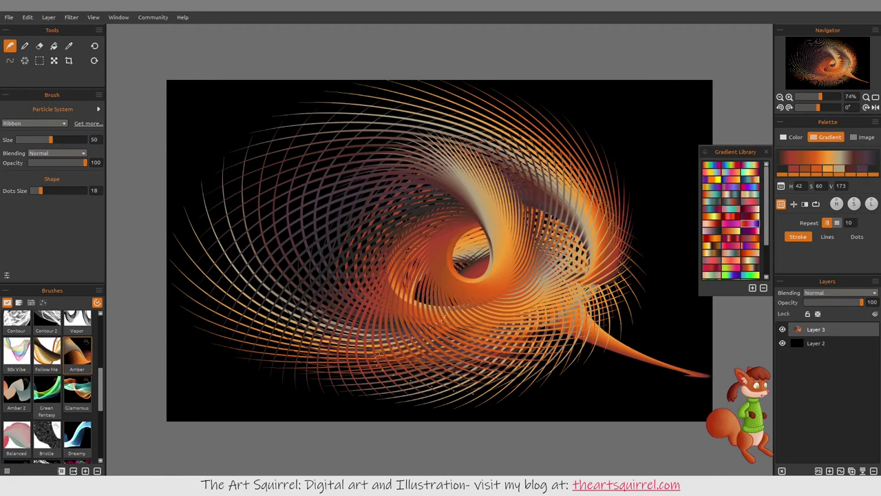
mouse_move(544, 406)
left_mouse_down()
mouse_move(640, 331)
mouse_move(661, 172)
mouse_move(523, 90)
mouse_move(275, 172)
left_mouse_up()
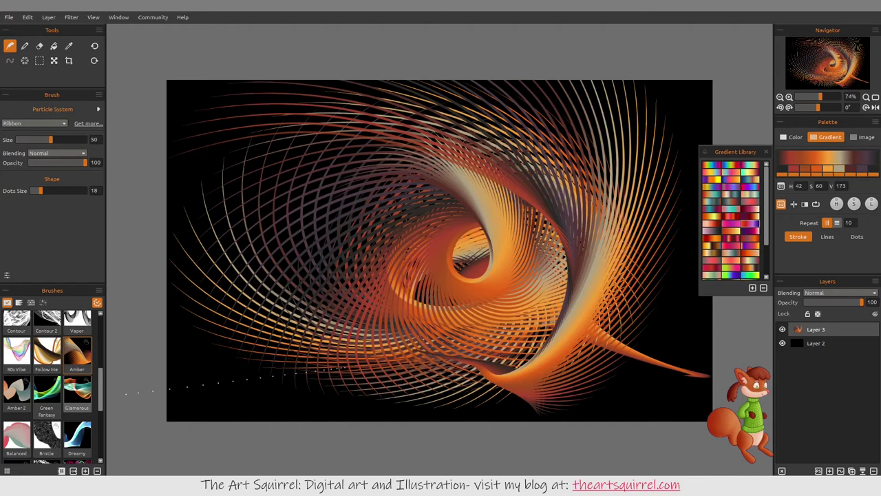
Step: Sweep glowing green, yellow and blue ribbons across the Amber swirl with the Green Fantasy brush
left_click(46, 389)
left_click_drag(313, 389, 169, 382)
mouse_move(113, 389)
left_mouse_down()
mouse_move(296, 193)
mouse_move(393, 158)
mouse_move(482, 179)
mouse_move(499, 320)
mouse_move(413, 323)
mouse_move(351, 303)
mouse_move(347, 262)
mouse_move(379, 190)
mouse_move(518, 172)
mouse_move(570, 124)
mouse_move(656, 143)
mouse_move(685, 239)
mouse_move(688, 296)
mouse_move(495, 337)
mouse_move(338, 345)
mouse_move(199, 255)
mouse_move(215, 193)
left_mouse_up()
mouse_move(509, 183)
left_mouse_down()
mouse_move(558, 92)
mouse_move(592, 72)
left_mouse_up()
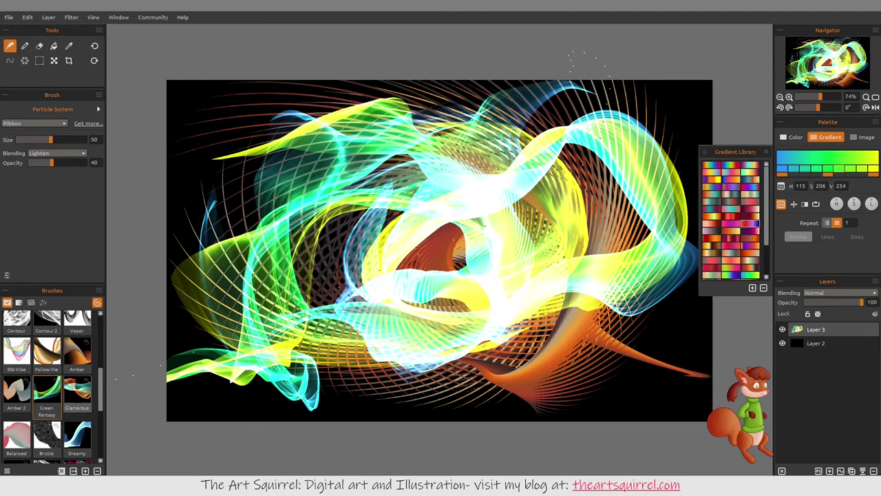
Step: Add glowing red and teal strokes along the lower part, the right side and the upper area with the Glamorous brush
left_click(77, 390)
mouse_move(171, 375)
left_mouse_down()
mouse_move(257, 360)
mouse_move(301, 372)
mouse_move(408, 343)
mouse_move(506, 360)
mouse_move(553, 359)
mouse_move(616, 333)
mouse_move(676, 333)
mouse_move(722, 355)
mouse_move(722, 374)
mouse_move(705, 325)
mouse_move(733, 329)
mouse_move(680, 420)
mouse_move(619, 420)
left_mouse_up()
mouse_move(662, 372)
left_mouse_down()
mouse_move(721, 297)
mouse_move(676, 263)
mouse_move(692, 248)
mouse_move(645, 145)
left_mouse_up()
mouse_move(619, 117)
left_mouse_down()
mouse_move(372, 86)
mouse_move(173, 148)
mouse_move(330, 413)
left_mouse_up()
left_click_drag(232, 380, 124, 385)
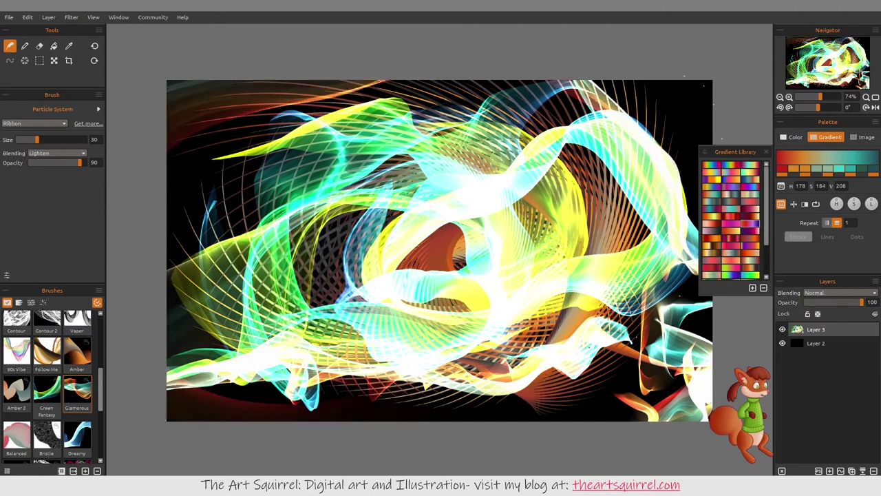
Step: Paint one broad pink-to-grey arch with the Balanced brush, and dark hairy strokes across the canvas with the Bristle brush
left_click(17, 433)
mouse_move(248, 363)
left_mouse_down()
mouse_move(300, 361)
mouse_move(460, 221)
mouse_move(578, 200)
mouse_move(537, 309)
left_mouse_up()
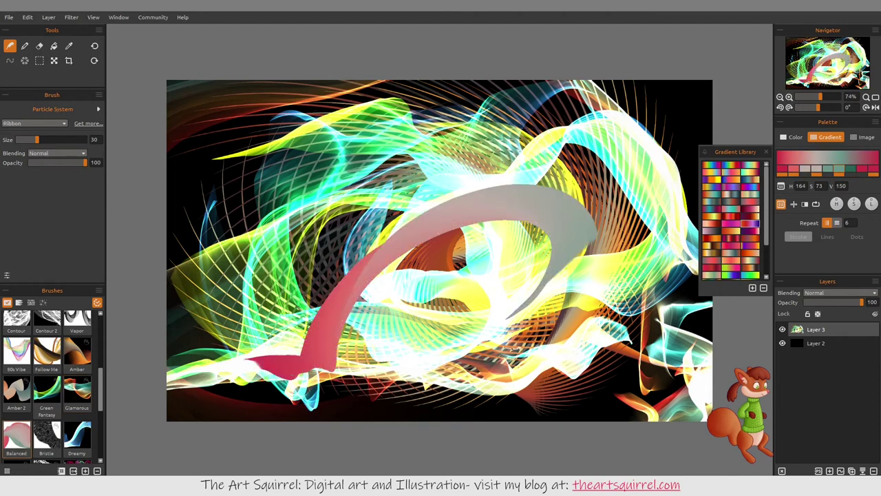
left_click(46, 434)
mouse_move(172, 364)
left_mouse_down()
mouse_move(282, 326)
mouse_move(305, 296)
mouse_move(387, 268)
left_mouse_up()
mouse_move(400, 249)
left_mouse_down()
mouse_move(394, 300)
mouse_move(389, 413)
mouse_move(443, 337)
mouse_move(577, 262)
mouse_move(534, 150)
mouse_move(639, 96)
mouse_move(637, 65)
mouse_move(658, 193)
mouse_move(615, 255)
mouse_move(616, 282)
left_mouse_up()
mouse_move(573, 336)
left_mouse_down()
mouse_move(575, 384)
mouse_move(602, 292)
mouse_move(623, 355)
mouse_move(671, 375)
mouse_move(692, 330)
mouse_move(650, 386)
mouse_move(709, 358)
mouse_move(682, 413)
mouse_move(702, 417)
mouse_move(671, 406)
mouse_move(695, 365)
mouse_move(620, 393)
mouse_move(610, 372)
mouse_move(587, 386)
mouse_move(558, 162)
mouse_move(613, 128)
mouse_move(523, 365)
mouse_move(497, 372)
left_mouse_up()
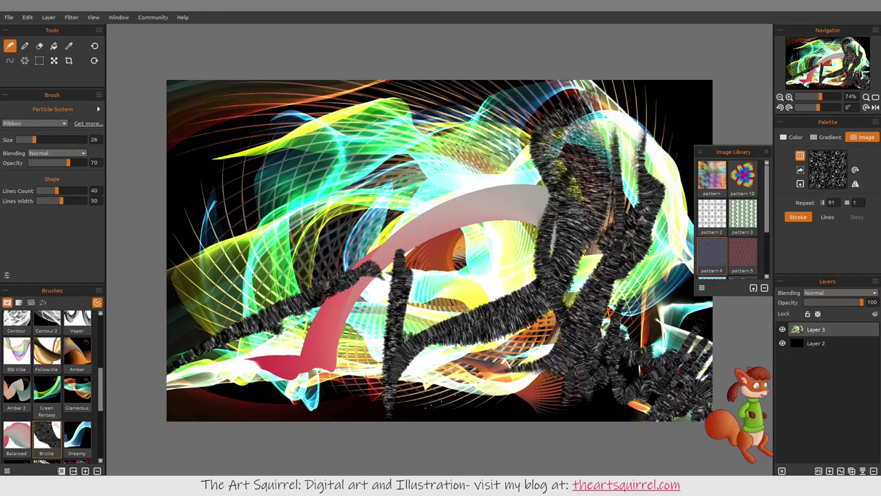
Step: Paint bright blue and white loops over the right half of the canvas with the Dreamy brush
left_click(77, 436)
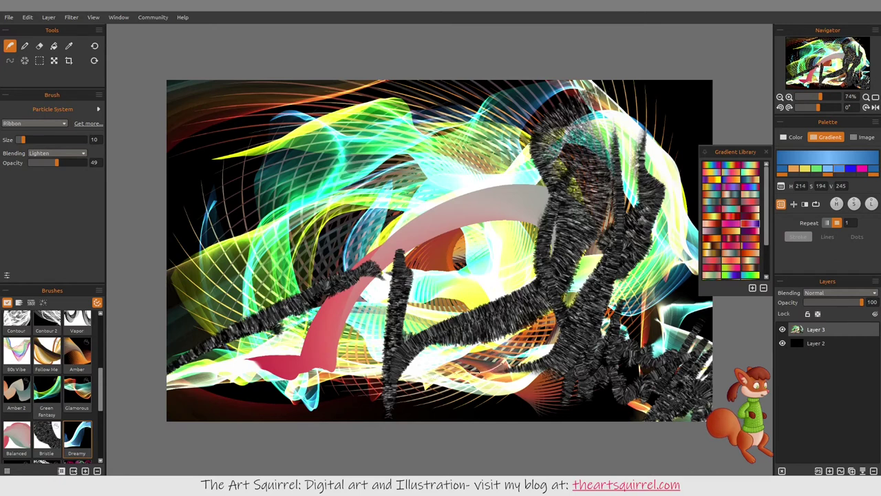
mouse_move(494, 372)
left_mouse_down()
mouse_move(475, 351)
mouse_move(551, 223)
mouse_move(593, 289)
mouse_move(544, 351)
left_mouse_up()
mouse_move(561, 282)
left_mouse_down()
mouse_move(523, 330)
mouse_move(620, 275)
mouse_move(599, 372)
mouse_move(593, 341)
mouse_move(623, 355)
mouse_move(599, 391)
mouse_move(565, 386)
mouse_move(637, 377)
mouse_move(592, 399)
mouse_move(662, 381)
mouse_move(654, 358)
mouse_move(675, 296)
mouse_move(650, 190)
mouse_move(585, 89)
mouse_move(592, 79)
mouse_move(678, 86)
mouse_move(623, 162)
mouse_move(399, 220)
mouse_move(172, 317)
left_mouse_up()
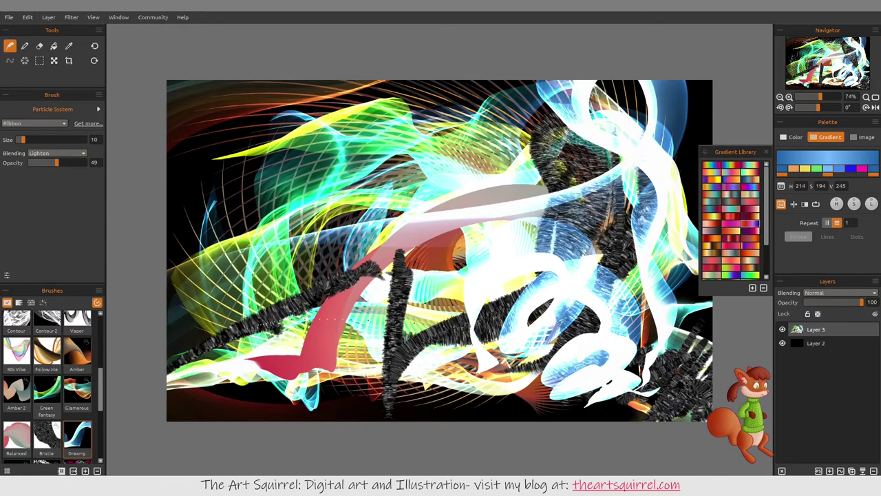
Step: Add thin blue line strokes over the left side and upper part of the canvas with the Dreamy 2 brush
scroll(48, 385, "down", 5)
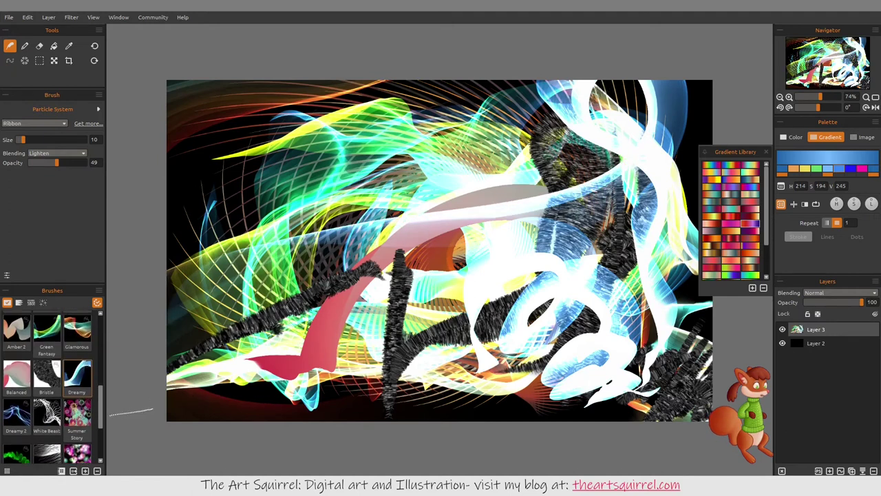
left_click(16, 385)
mouse_move(210, 354)
left_mouse_down()
mouse_move(237, 148)
mouse_move(296, 93)
mouse_move(368, 132)
left_mouse_up()
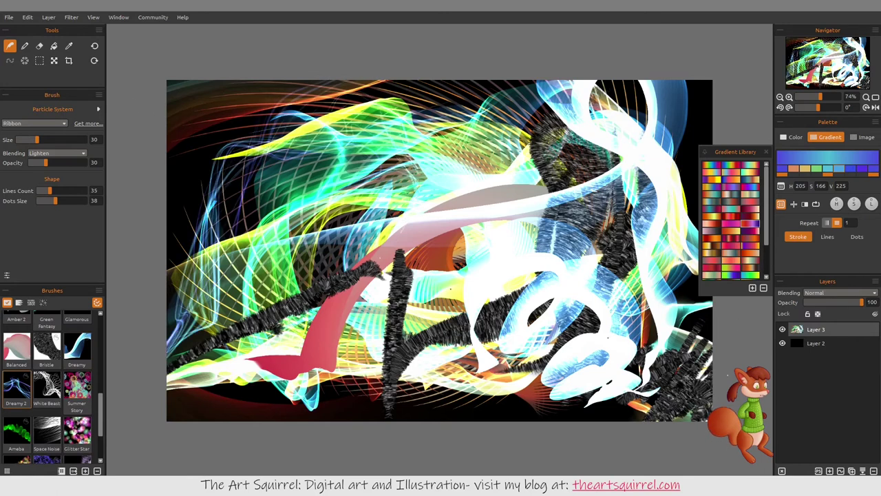
left_click(9, 17)
left_click(21, 30)
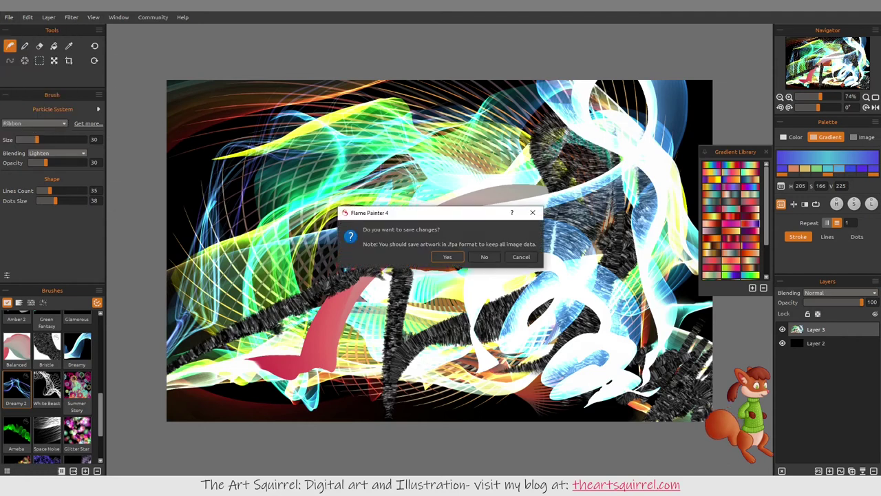
left_click(484, 257)
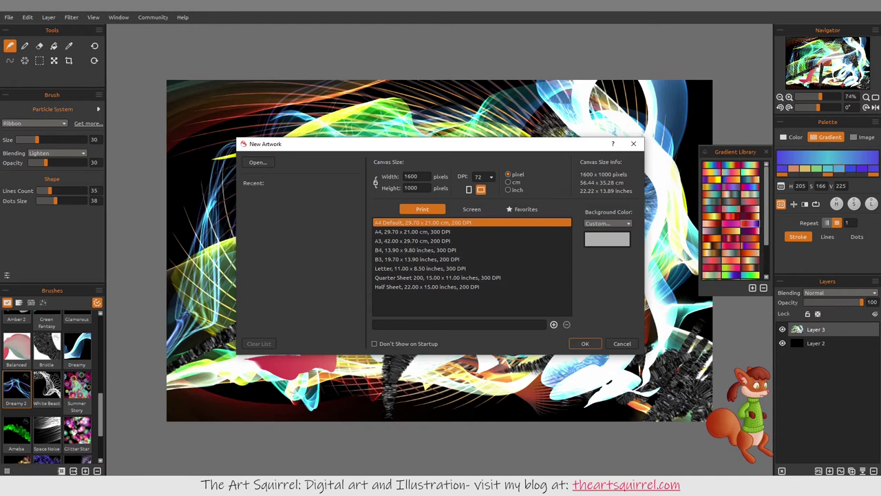
left_click(485, 176)
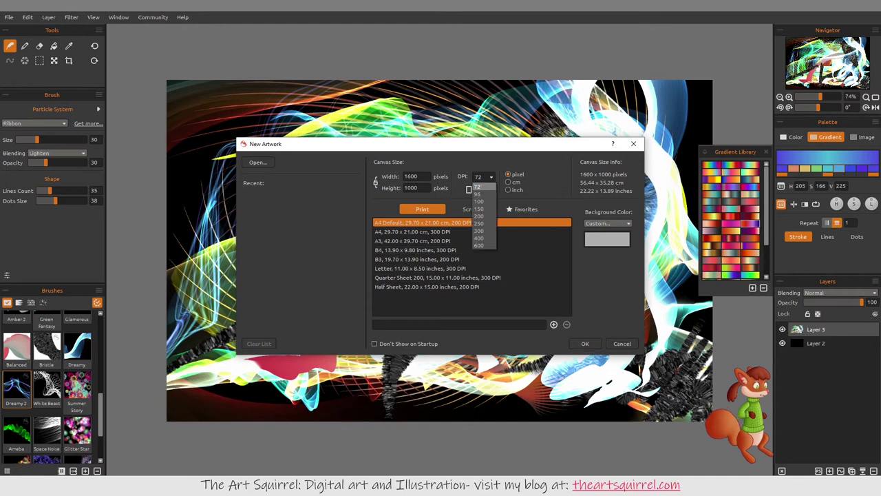
left_click(478, 186)
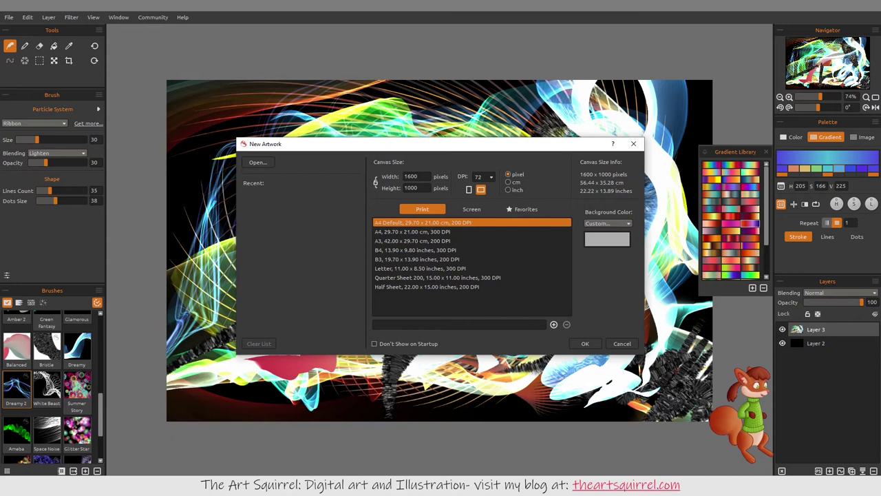
left_click(622, 343)
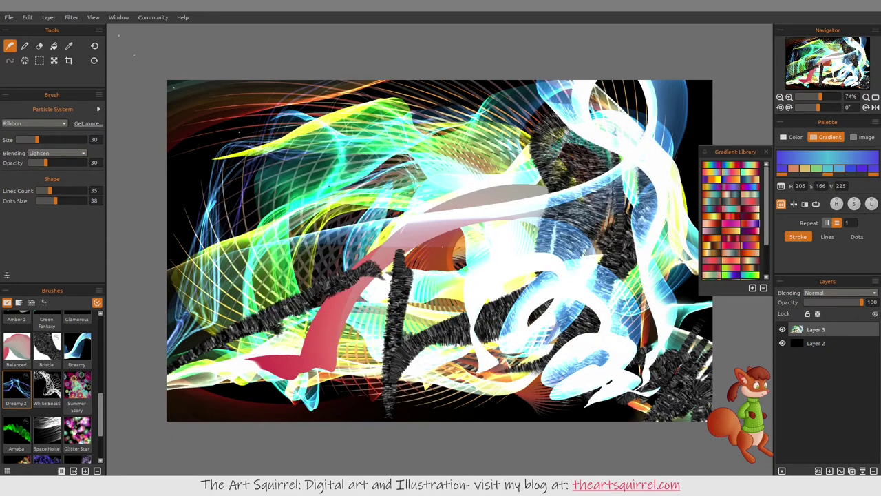
left_click(8, 17)
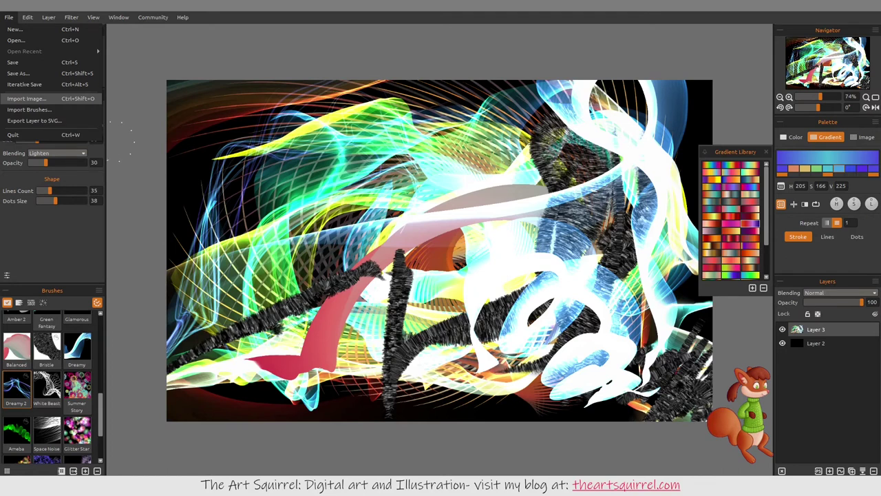
left_click(28, 17)
left_click(27, 17)
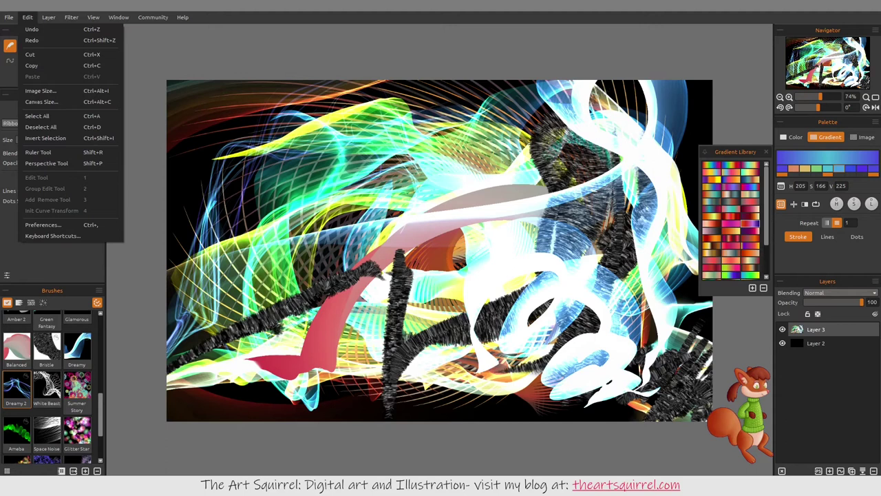
mouse_move(118, 17)
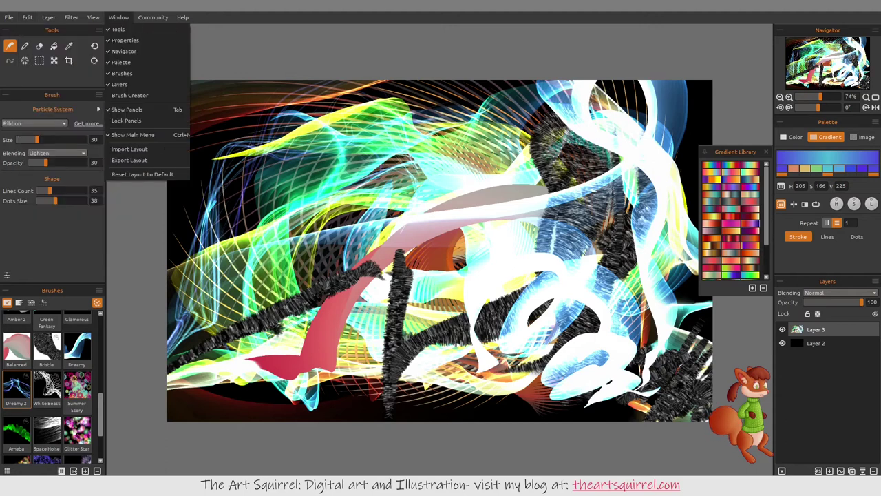
mouse_move(183, 17)
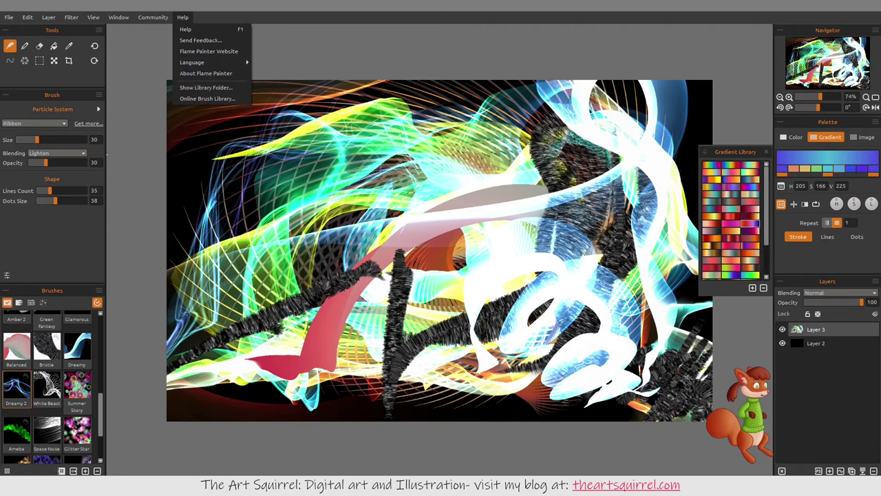
mouse_move(153, 18)
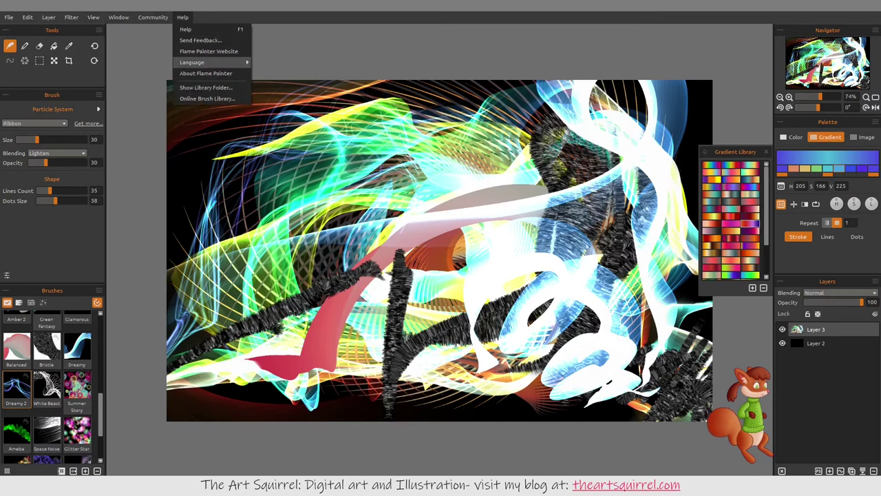
mouse_move(199, 62)
mouse_move(153, 18)
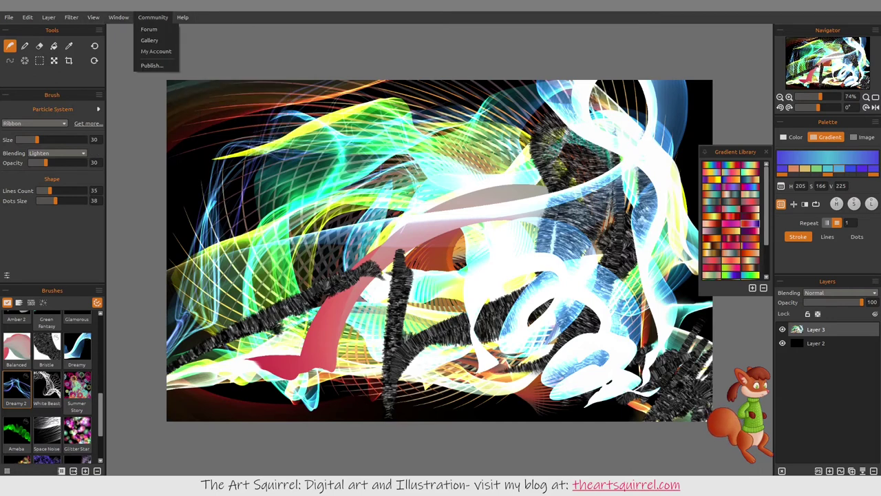
mouse_move(119, 17)
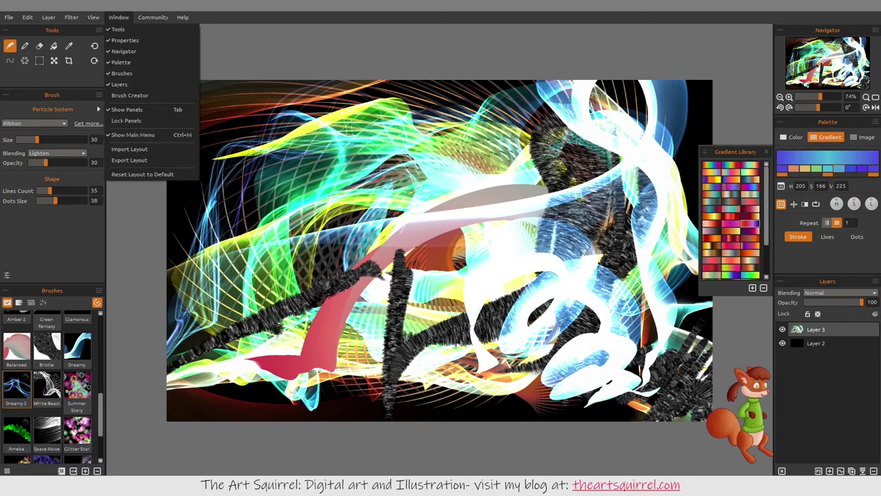
mouse_move(71, 17)
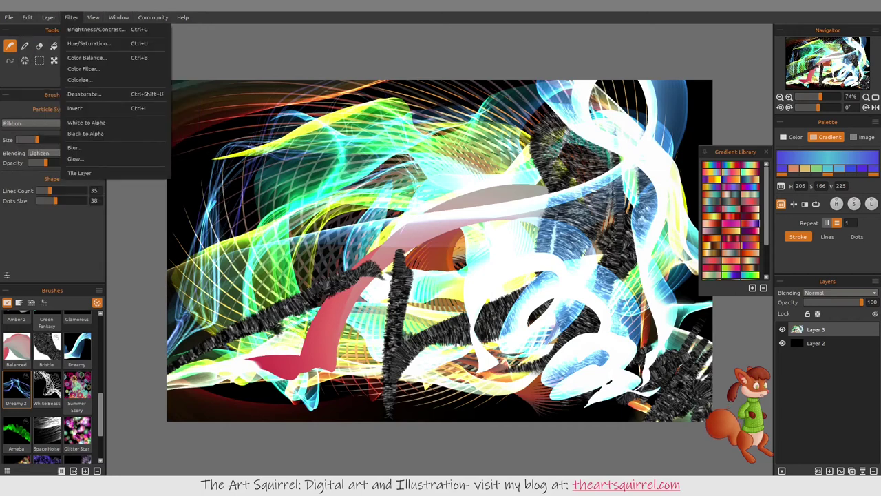
Step: Open the Flame Painter user manual, skim it from the opening pages to the Photoshop export section, and close it
mouse_move(183, 18)
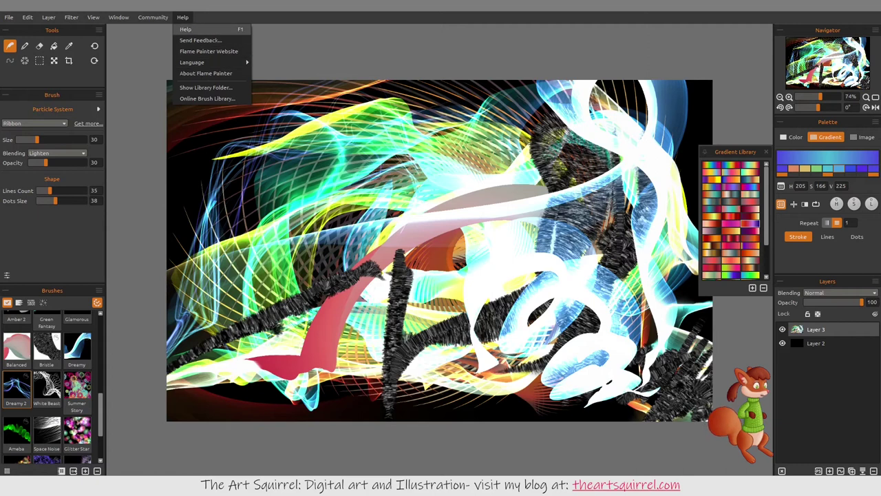
left_click(210, 29)
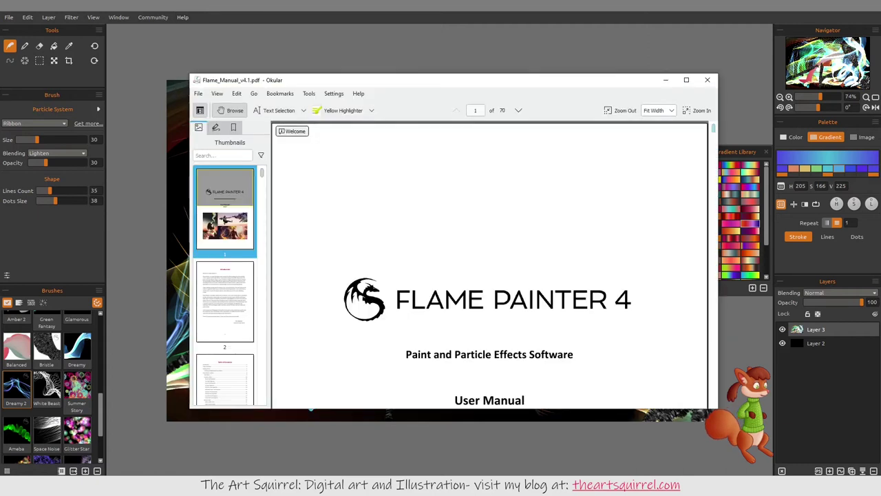
mouse_move(713, 128)
left_mouse_down()
mouse_move(713, 157)
mouse_move(713, 130)
mouse_move(714, 144)
left_mouse_up()
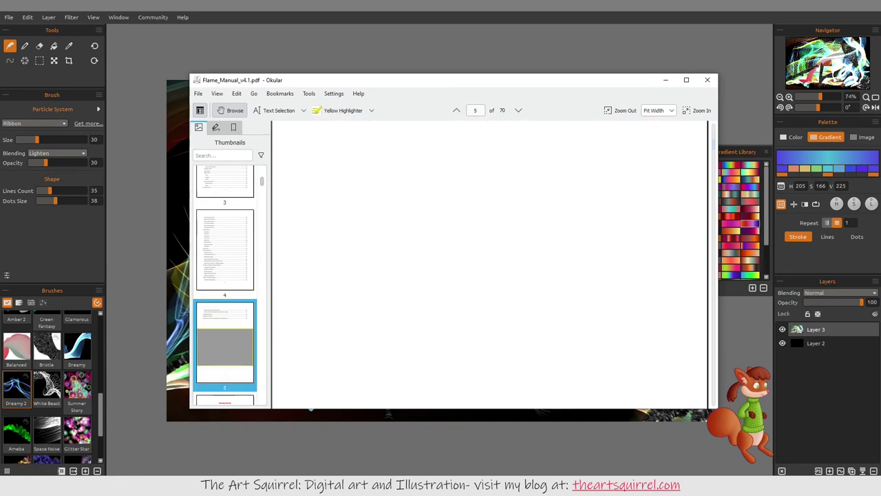
scroll(489, 265, "down", 10)
scroll(489, 265, "down", 12)
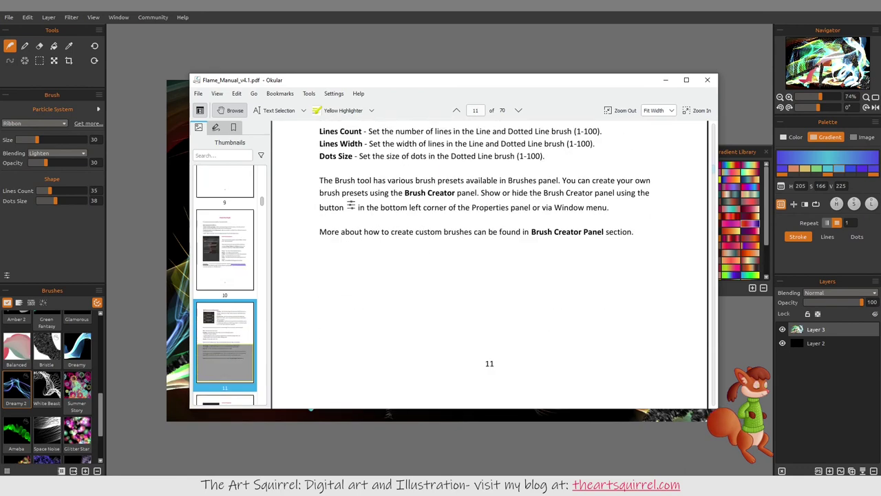
scroll(489, 265, "down", 8)
scroll(489, 265, "down", 15)
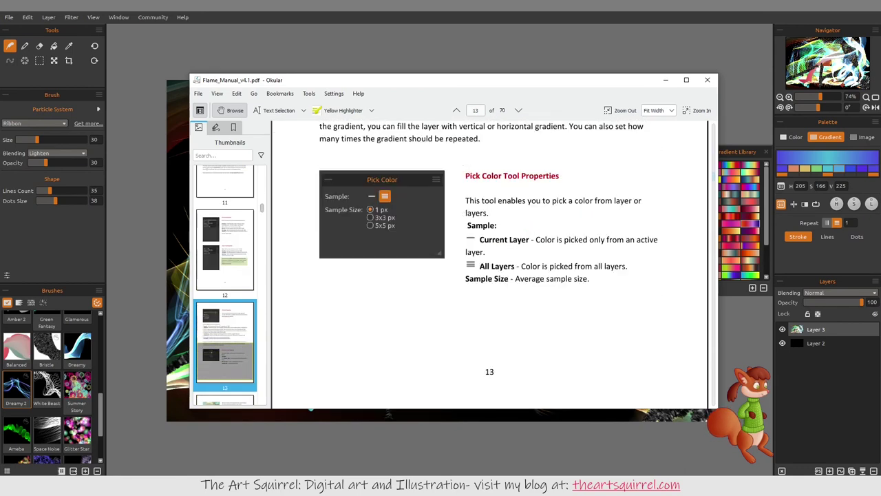
scroll(488, 265, "down", 15)
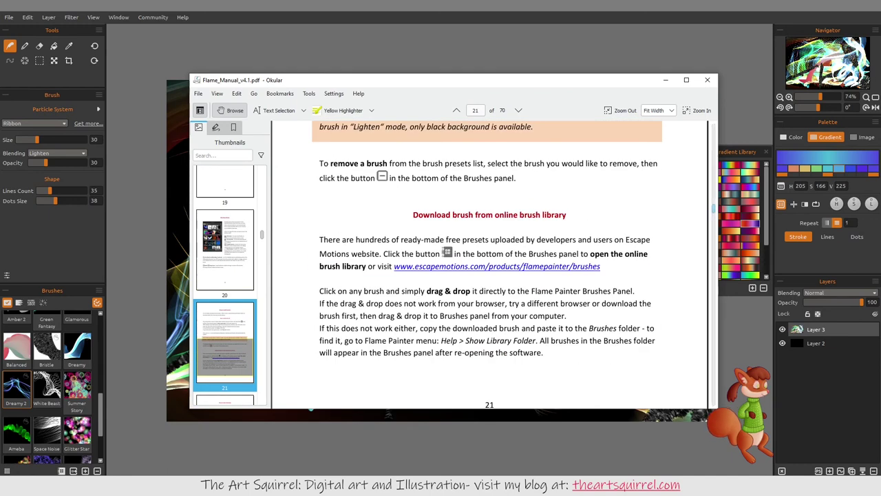
scroll(488, 265, "down", 20)
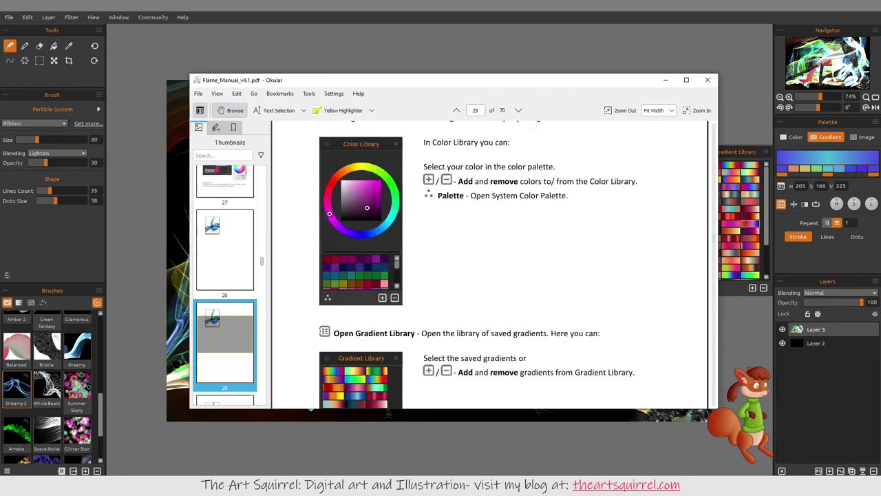
scroll(489, 265, "down", 15)
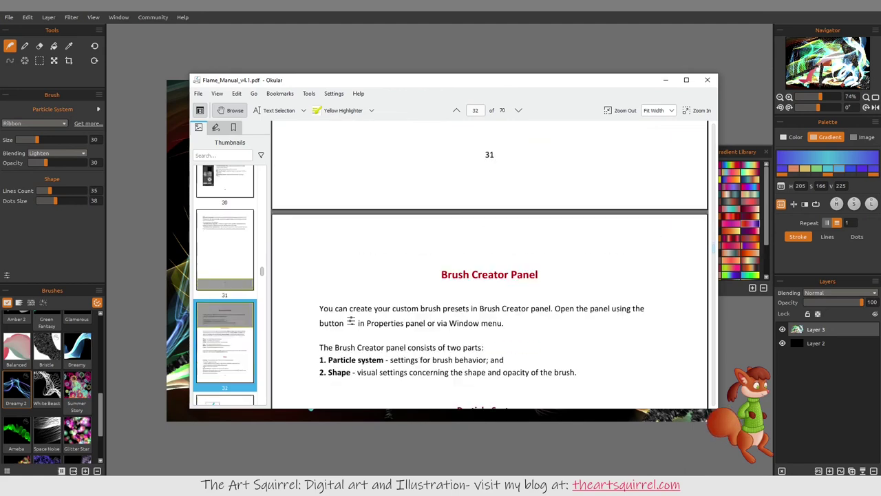
scroll(489, 265, "down", 15)
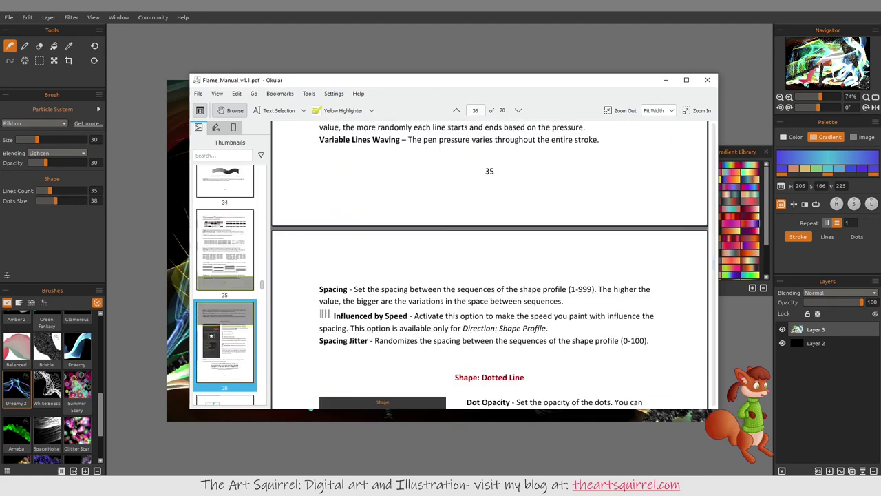
scroll(488, 265, "down", 15)
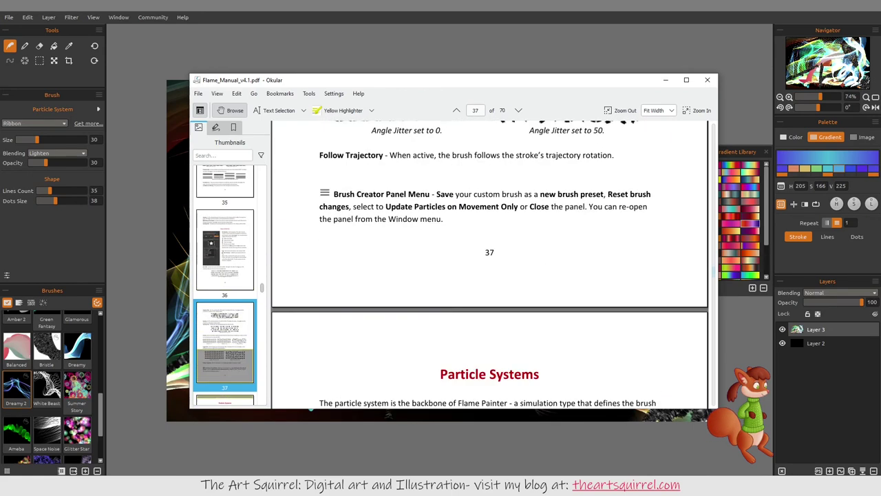
scroll(489, 265, "down", 3)
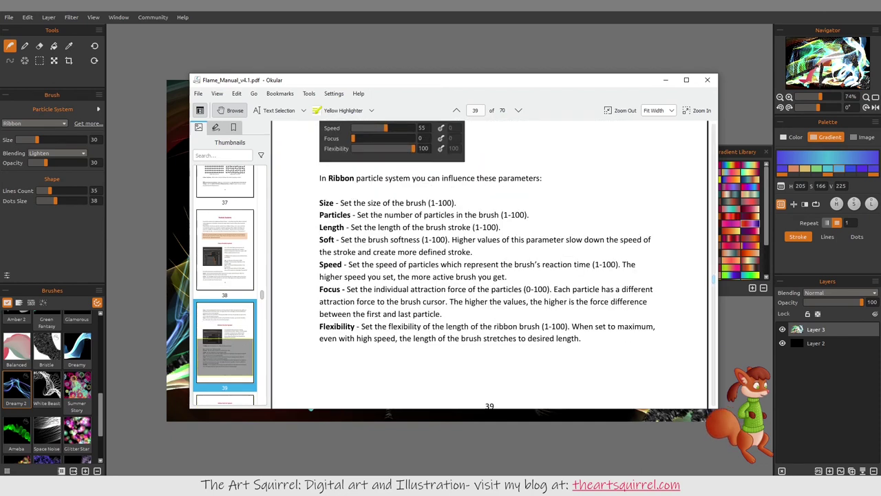
scroll(489, 265, "down", 20)
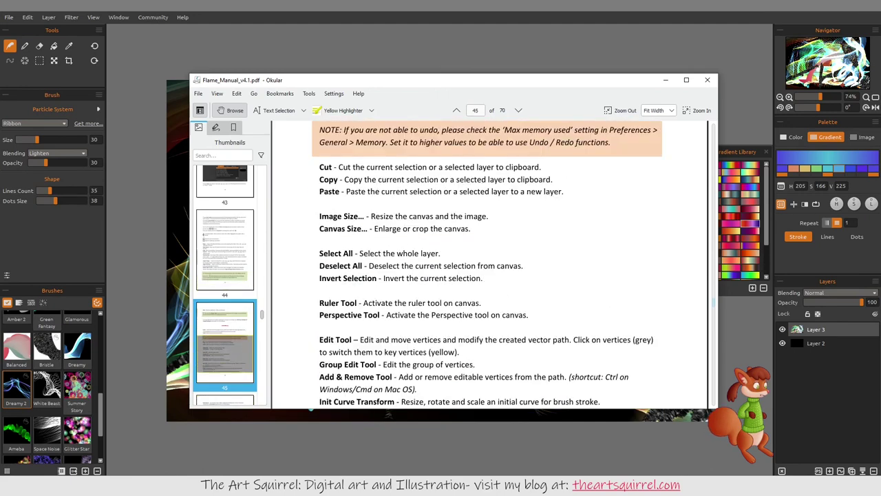
scroll(489, 265, "down", 10)
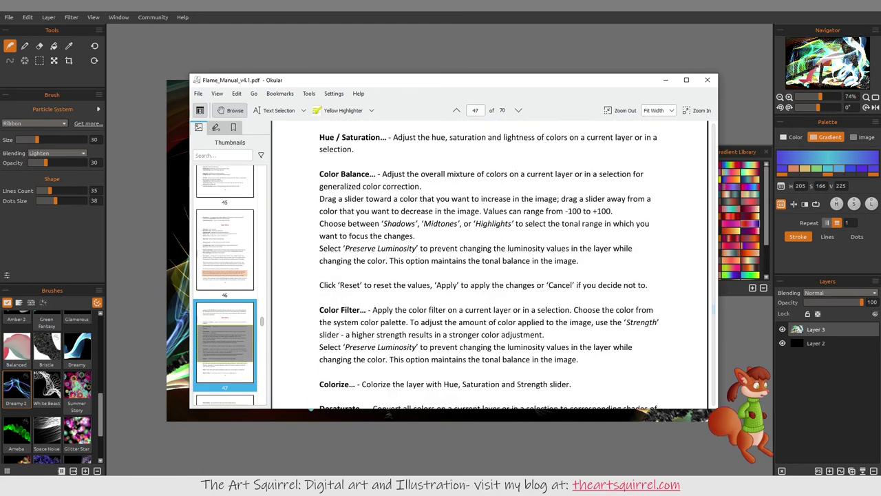
scroll(489, 265, "down", 20)
scroll(329, 403, "down", 20)
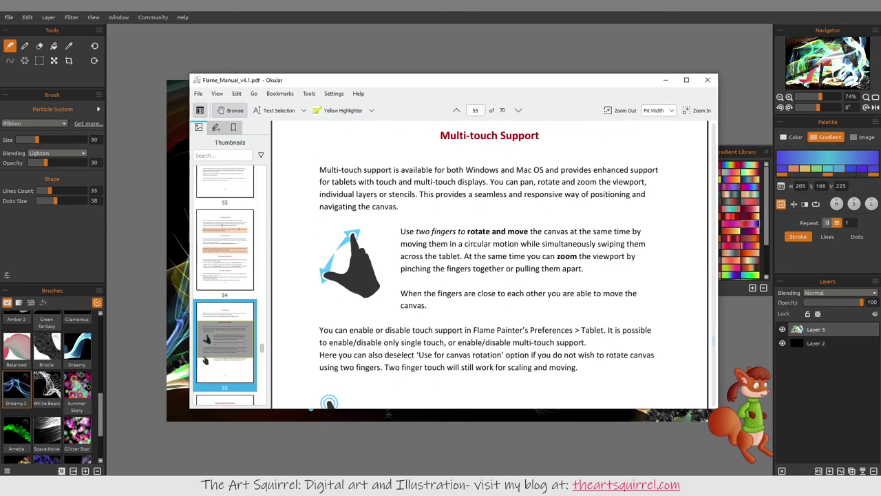
scroll(328, 403, "down", 20)
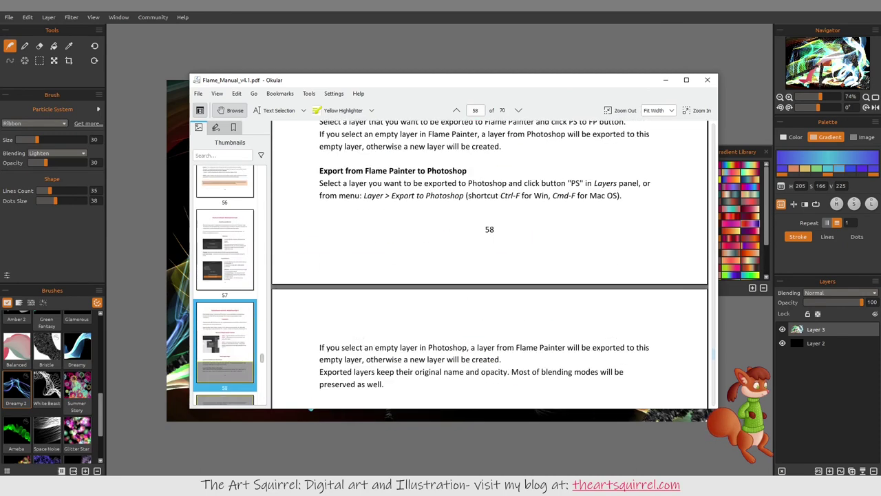
scroll(489, 265, "down", 5)
left_click(707, 80)
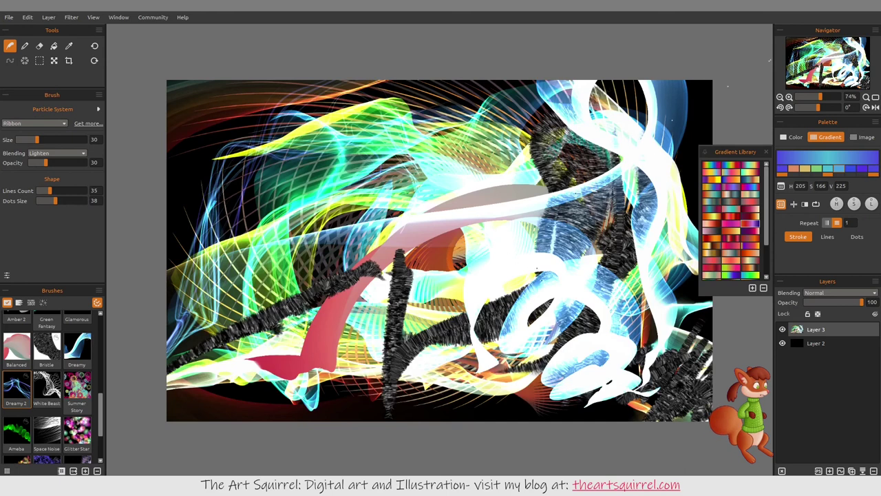
left_click(153, 17)
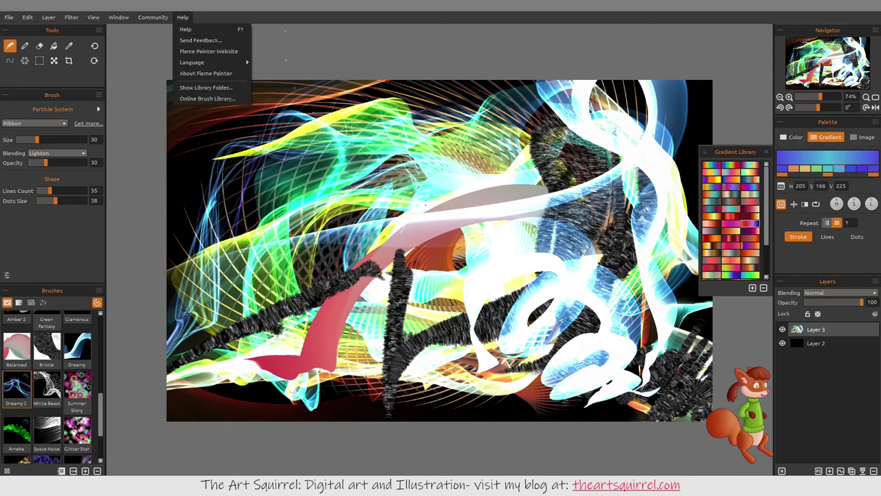
left_click(267, 44)
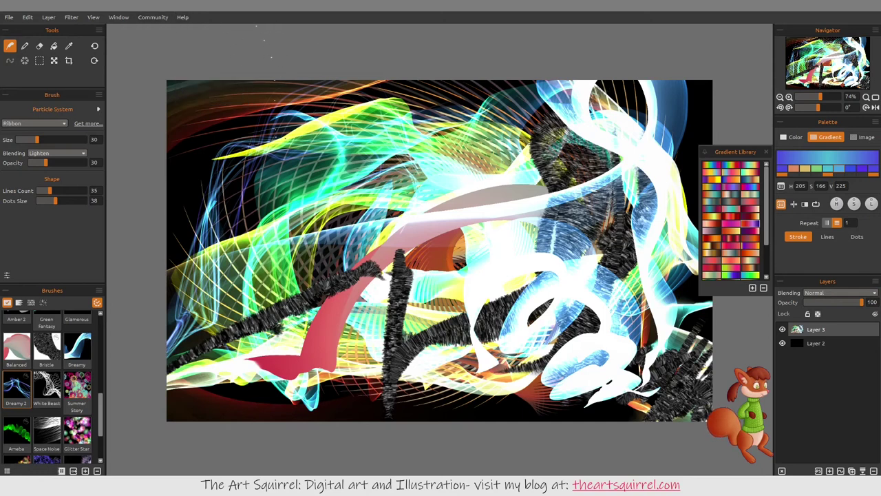
Step: Paint more thin blue and violet line strokes over the canvas's upper left, lower edge, right side and upper right with the Dreamy 2 brush
left_click_drag(303, 131, 339, 180)
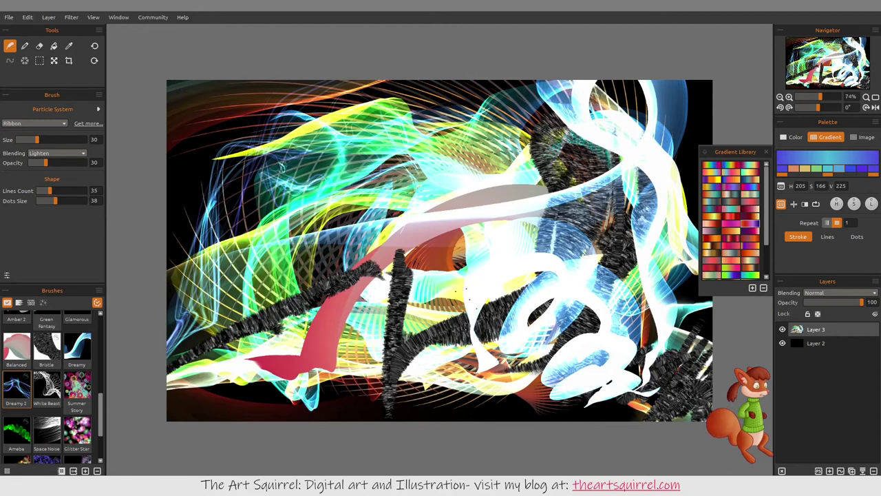
mouse_move(352, 345)
left_mouse_down()
mouse_move(358, 385)
mouse_move(406, 364)
left_mouse_up()
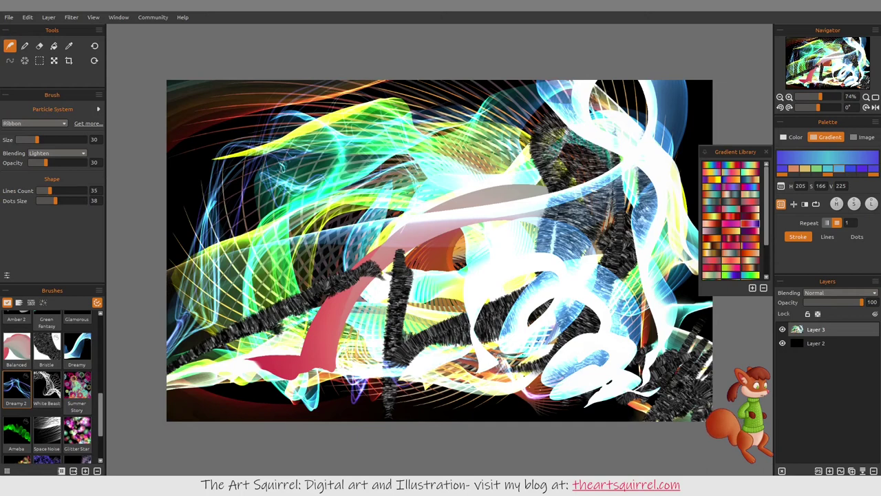
mouse_move(559, 344)
left_mouse_down()
mouse_move(602, 258)
mouse_move(657, 203)
left_mouse_up()
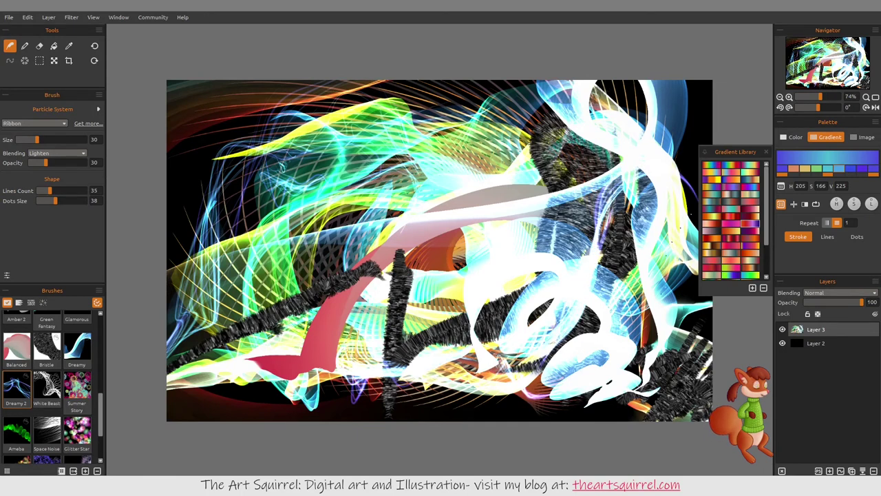
mouse_move(637, 148)
left_mouse_down()
mouse_move(620, 186)
mouse_move(537, 165)
left_mouse_up()
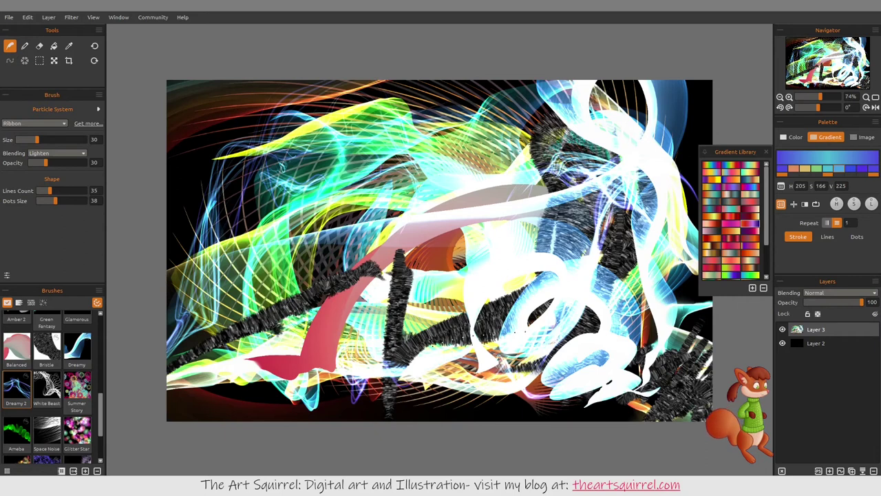
Step: Replace the painted layer with a new empty one and paint blue and violet line strokes across the canvas with the Dreamy 2 brush
mouse_move(513, 334)
left_mouse_down()
mouse_move(431, 351)
mouse_move(430, 313)
mouse_move(616, 317)
left_mouse_up()
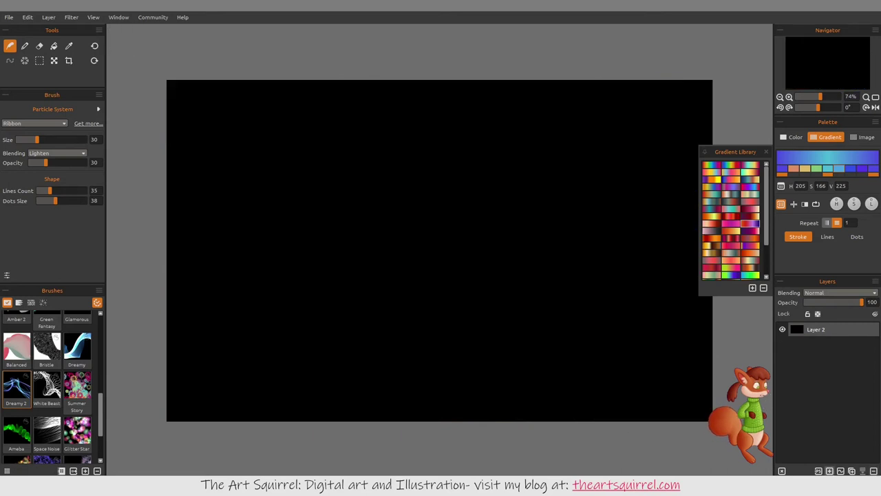
left_click(830, 470)
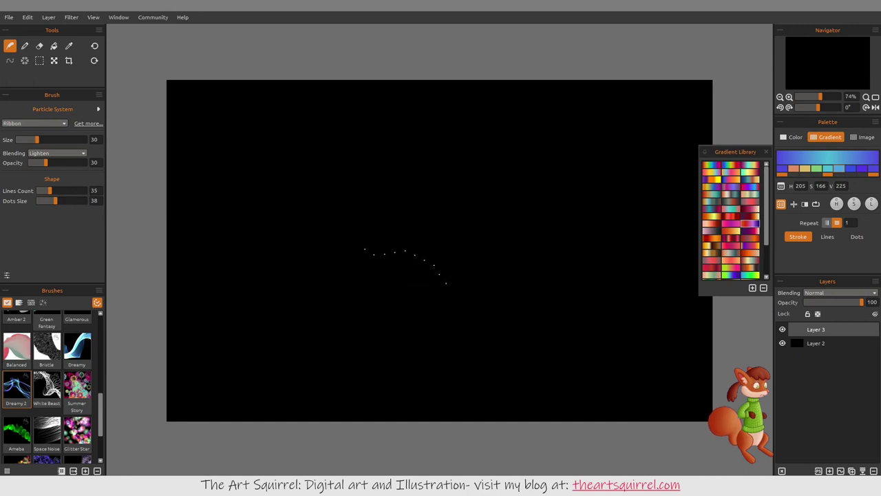
mouse_move(365, 245)
left_mouse_down()
mouse_move(296, 151)
mouse_move(523, 124)
mouse_move(568, 220)
mouse_move(447, 371)
mouse_move(523, 402)
mouse_move(578, 344)
left_mouse_up()
left_click_drag(643, 329, 666, 302)
mouse_move(623, 179)
left_mouse_down()
mouse_move(611, 85)
mouse_move(514, 104)
mouse_move(486, 186)
mouse_move(432, 240)
mouse_move(383, 240)
mouse_move(320, 263)
mouse_move(338, 322)
mouse_move(382, 349)
mouse_move(438, 322)
mouse_move(459, 276)
mouse_move(512, 238)
mouse_move(573, 255)
mouse_move(601, 285)
mouse_move(574, 331)
mouse_move(538, 338)
mouse_move(539, 323)
mouse_move(607, 258)
mouse_move(637, 274)
mouse_move(655, 242)
mouse_move(637, 165)
mouse_move(665, 129)
mouse_move(672, 89)
mouse_move(671, 149)
mouse_move(627, 189)
mouse_move(535, 192)
mouse_move(494, 220)
mouse_move(341, 250)
mouse_move(188, 255)
mouse_move(192, 347)
mouse_move(284, 381)
mouse_move(168, 319)
mouse_move(414, 283)
mouse_move(373, 287)
mouse_move(624, 278)
mouse_move(671, 276)
left_mouse_up()
mouse_move(537, 379)
left_mouse_down()
mouse_move(427, 310)
mouse_move(461, 296)
mouse_move(592, 317)
left_mouse_up()
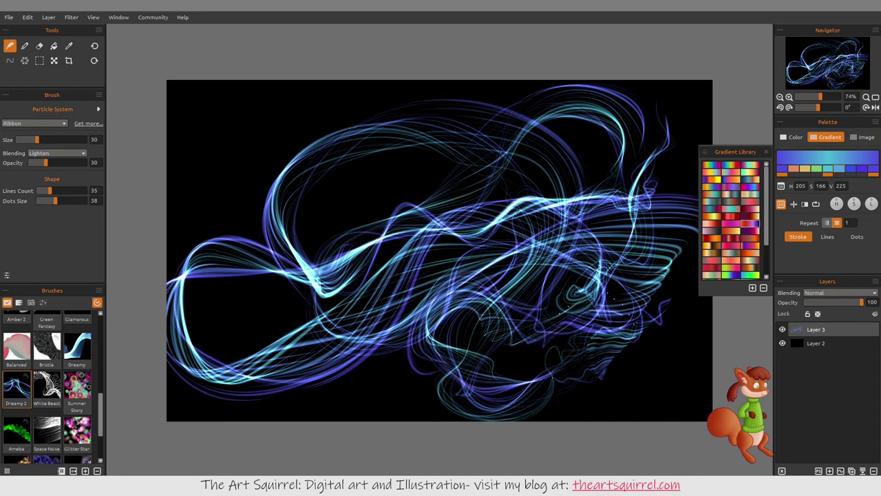
mouse_move(632, 413)
left_mouse_down()
mouse_move(668, 386)
mouse_move(695, 330)
mouse_move(682, 280)
mouse_move(586, 169)
mouse_move(438, 100)
mouse_move(281, 88)
mouse_move(185, 185)
mouse_move(171, 245)
mouse_move(216, 283)
mouse_move(372, 197)
mouse_move(384, 170)
mouse_move(504, 193)
mouse_move(616, 93)
left_mouse_up()
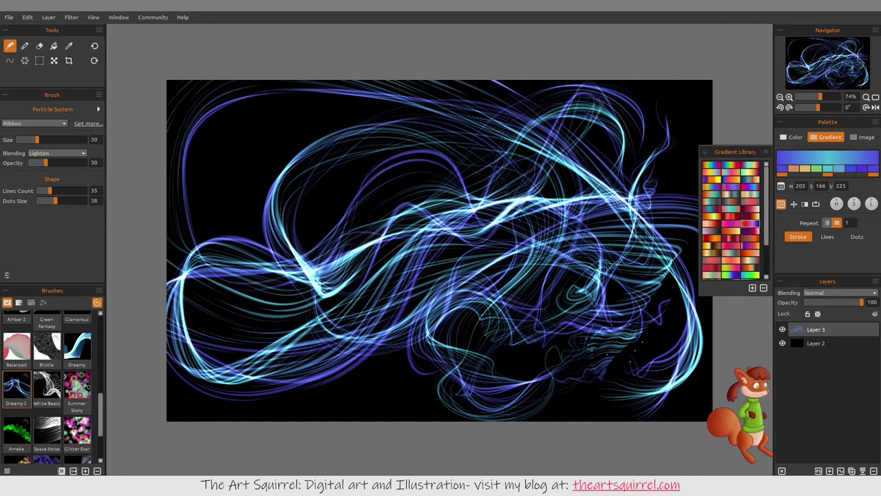
mouse_move(623, 413)
left_mouse_down()
mouse_move(611, 386)
mouse_move(538, 411)
mouse_move(480, 399)
mouse_move(399, 351)
mouse_move(342, 388)
mouse_move(326, 423)
mouse_move(285, 431)
mouse_move(244, 419)
mouse_move(236, 403)
mouse_move(383, 256)
mouse_move(546, 366)
mouse_move(529, 293)
mouse_move(659, 310)
mouse_move(512, 82)
mouse_move(367, 126)
mouse_move(424, 57)
mouse_move(199, 170)
mouse_move(135, 305)
mouse_move(143, 420)
mouse_move(375, 435)
mouse_move(509, 362)
mouse_move(578, 258)
mouse_move(497, 69)
mouse_move(350, 64)
mouse_move(551, 429)
mouse_move(533, 444)
mouse_move(374, 395)
mouse_move(391, 196)
mouse_move(488, 72)
mouse_move(660, 49)
mouse_move(732, 260)
mouse_move(728, 297)
mouse_move(680, 404)
mouse_move(513, 456)
mouse_move(323, 433)
left_mouse_up()
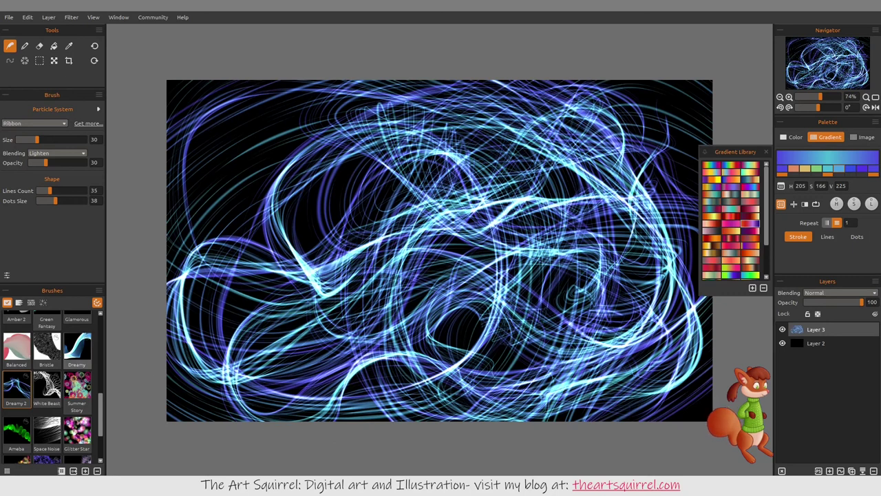
Step: Paint white strands across the canvas with the White Beast brush and colourful flowers over them with the Summer Story brush
left_click(46, 389)
mouse_move(138, 372)
left_mouse_down()
mouse_move(237, 346)
mouse_move(272, 252)
mouse_move(366, 202)
mouse_move(484, 202)
mouse_move(510, 254)
mouse_move(564, 301)
mouse_move(628, 271)
mouse_move(673, 180)
mouse_move(719, 175)
mouse_move(727, 266)
left_mouse_up()
mouse_move(393, 358)
left_mouse_down()
mouse_move(299, 436)
mouse_move(244, 396)
mouse_move(542, 317)
mouse_move(702, 303)
mouse_move(716, 333)
mouse_move(544, 406)
mouse_move(393, 413)
mouse_move(207, 193)
mouse_move(651, 31)
left_mouse_up()
left_click(76, 389)
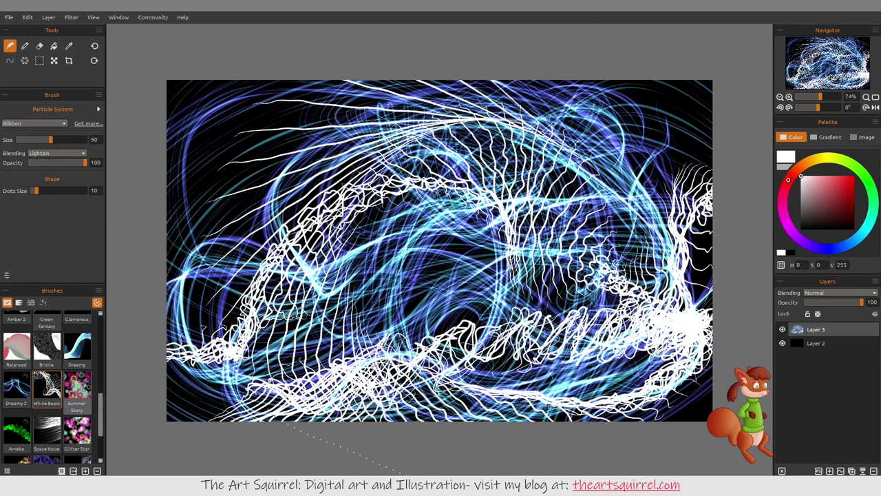
mouse_move(110, 389)
left_mouse_down()
mouse_move(282, 303)
mouse_move(411, 170)
mouse_move(516, 133)
mouse_move(629, 259)
mouse_move(677, 226)
mouse_move(661, 324)
left_mouse_up()
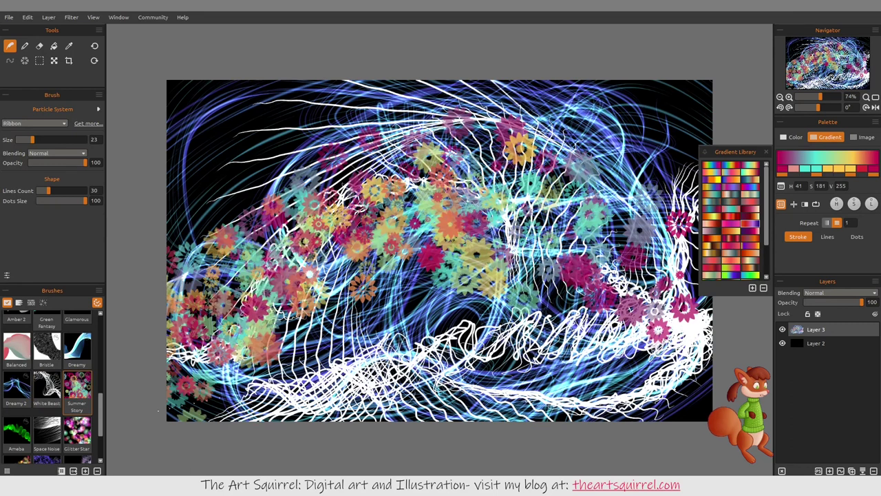
Step: Switch the brush particle system to Follow and paint a Fireball stroke over the flowers in the canvas's left half
scroll(48, 385, "down", 2)
left_click(47, 396)
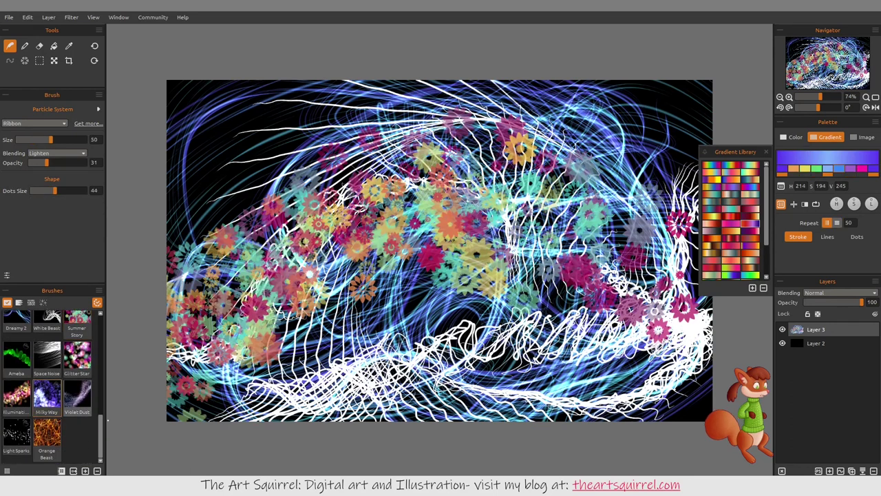
left_click(35, 123)
left_click(13, 150)
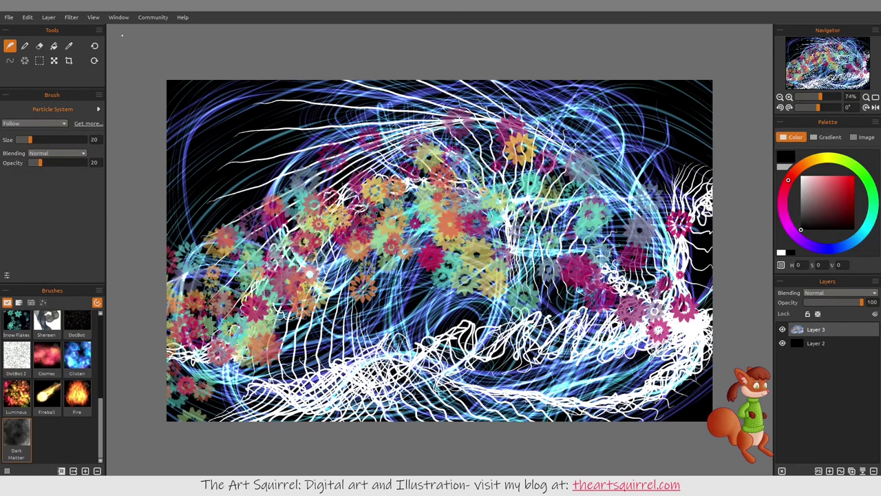
scroll(47, 385, "up", 4)
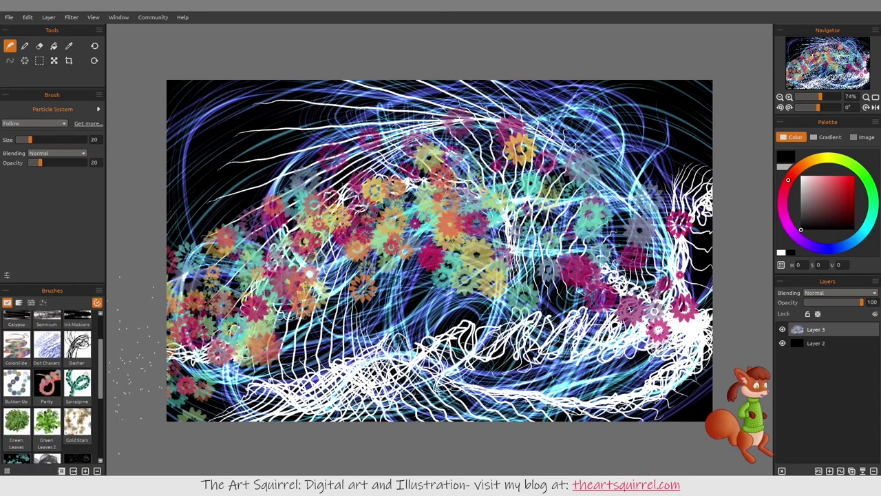
scroll(47, 386, "down", 3)
scroll(47, 385, "down", 1)
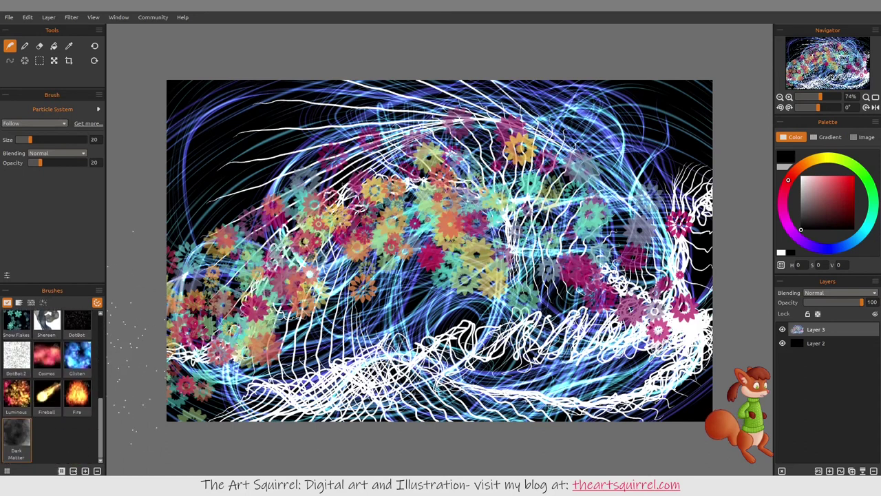
left_click(47, 394)
mouse_move(275, 303)
left_mouse_down()
mouse_move(320, 258)
mouse_move(348, 203)
left_mouse_up()
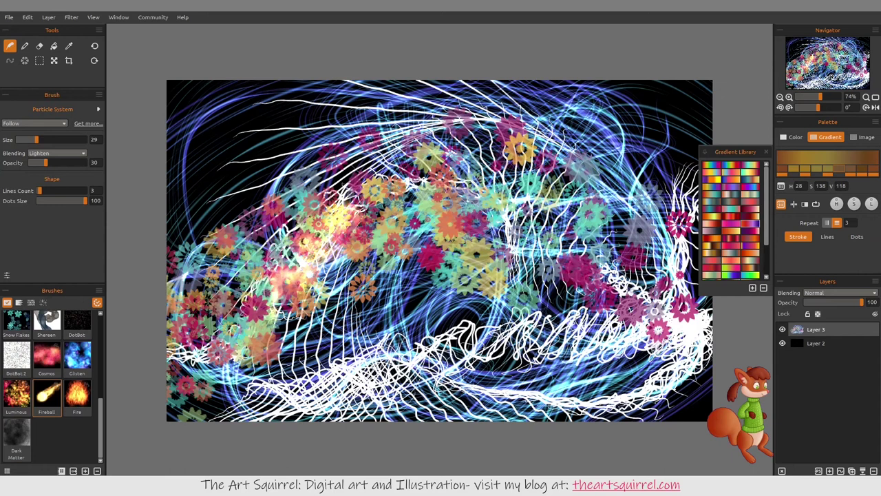
Step: Replace the painted layer with a new one and paint separate glowing patches across it with the Fireball brush in Lighten blending
left_click(873, 471)
left_click(830, 470)
mouse_move(337, 323)
left_mouse_down()
mouse_move(326, 275)
mouse_move(358, 216)
mouse_move(423, 177)
mouse_move(475, 191)
left_mouse_up()
mouse_move(467, 263)
left_mouse_down()
mouse_move(501, 265)
mouse_move(540, 138)
mouse_move(554, 200)
mouse_move(572, 166)
mouse_move(550, 197)
mouse_move(516, 179)
mouse_move(589, 165)
mouse_move(599, 148)
mouse_move(603, 220)
left_mouse_up()
mouse_move(547, 313)
left_mouse_down()
mouse_move(540, 347)
mouse_move(565, 316)
mouse_move(616, 348)
left_mouse_up()
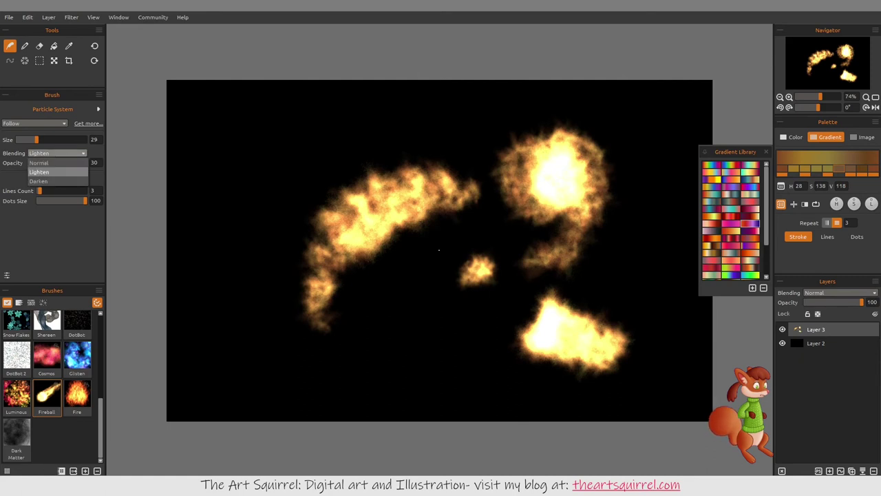
left_click(38, 171)
mouse_move(257, 252)
left_mouse_down()
mouse_move(261, 238)
mouse_move(268, 272)
mouse_move(271, 241)
mouse_move(282, 282)
left_mouse_up()
left_click_drag(275, 327, 274, 317)
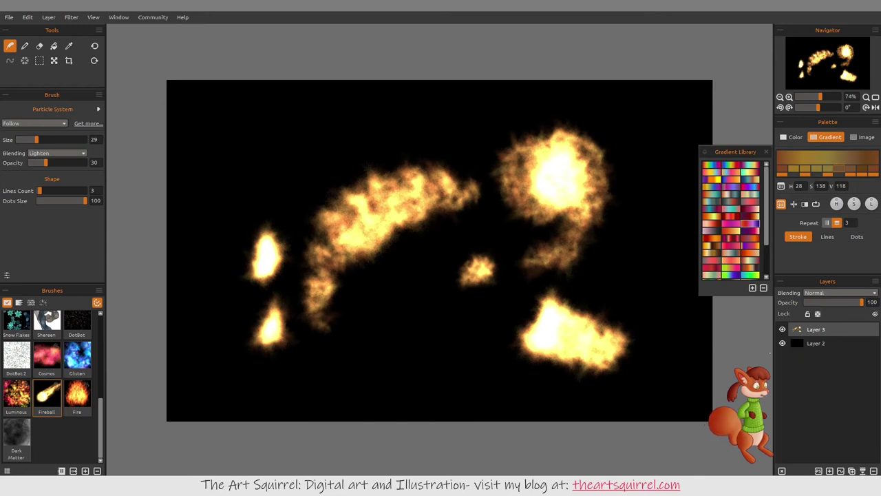
Step: Add a layer with Color Dodge blending and paint Fireball strokes along the edges of the glowing patches on the canvas's right side
left_click(829, 471)
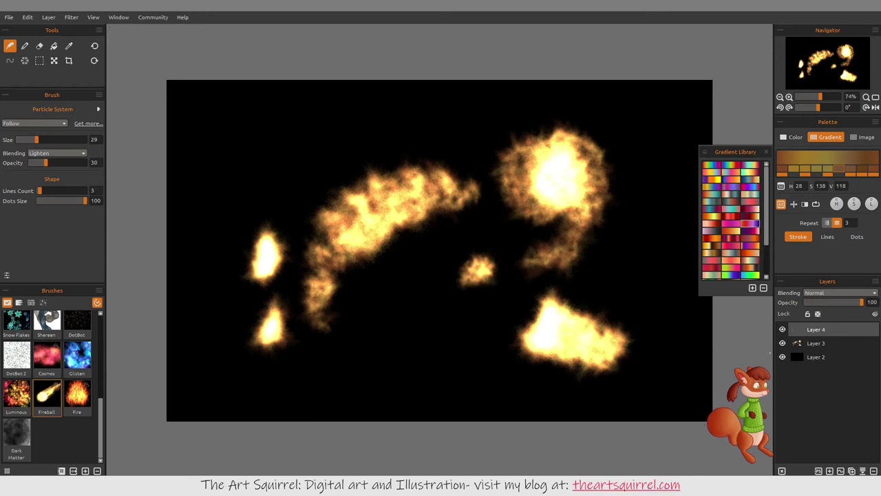
left_click(840, 292)
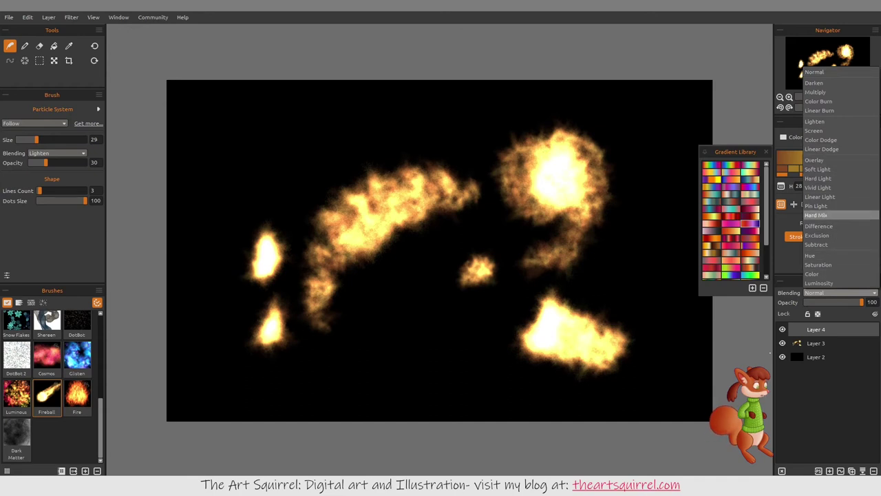
left_click(821, 140)
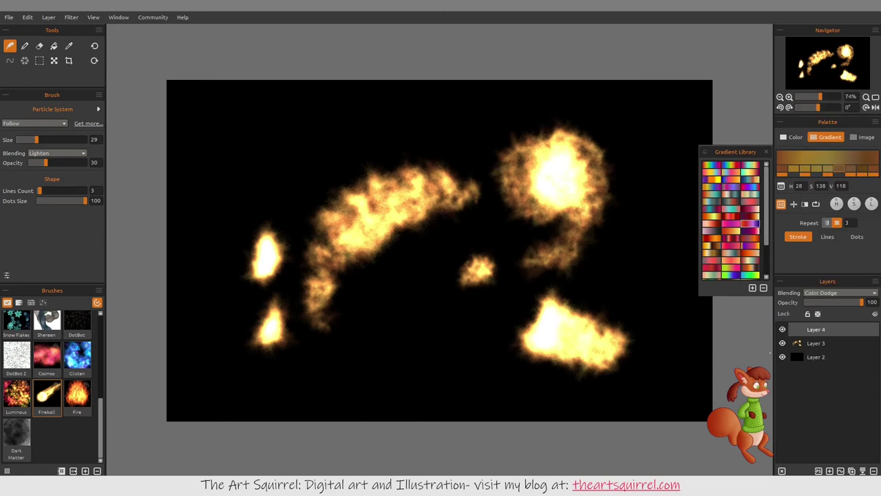
mouse_move(532, 344)
left_mouse_down()
mouse_move(571, 299)
mouse_move(610, 310)
left_mouse_up()
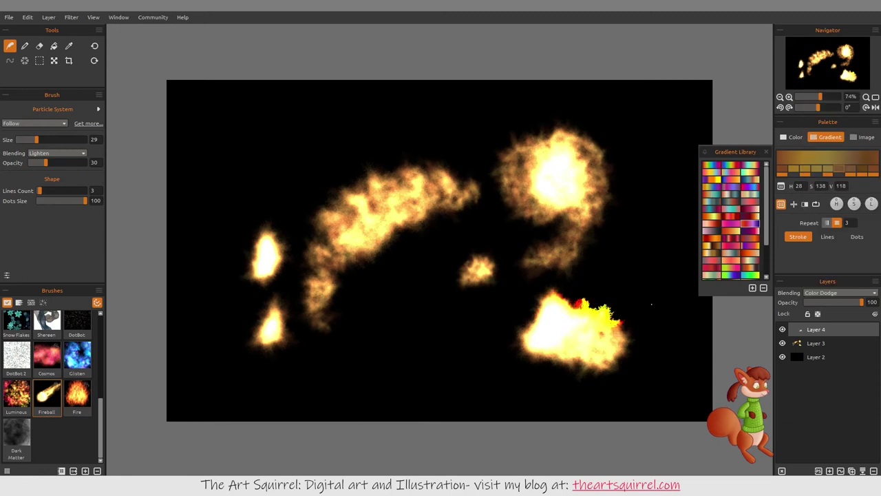
mouse_move(606, 228)
left_mouse_down()
mouse_move(605, 153)
mouse_move(618, 203)
left_mouse_up()
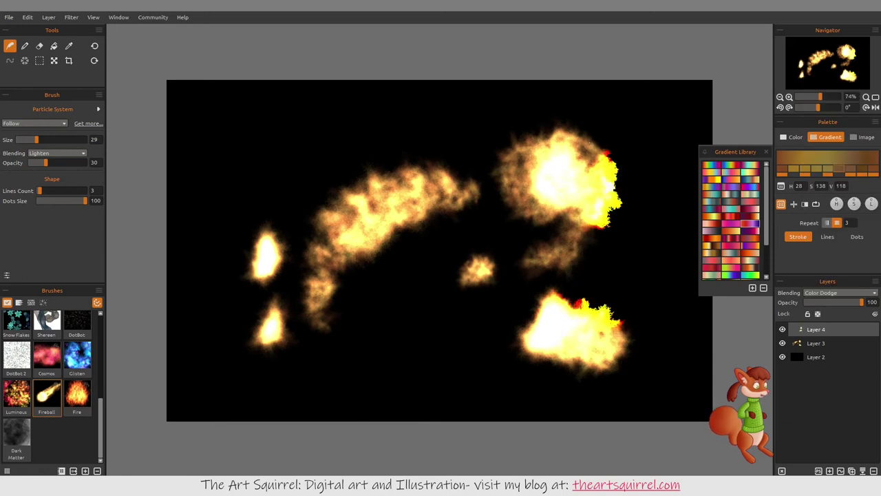
left_click_drag(606, 153, 588, 104)
mouse_move(536, 277)
left_mouse_down()
mouse_move(568, 251)
mouse_move(547, 292)
left_mouse_up()
Step: Add a layer with Color Burn blending and paint Fireball strokes over the curved patch and the small left and centre patches
left_click(840, 292)
left_click(840, 293)
left_click(830, 470)
left_click(840, 293)
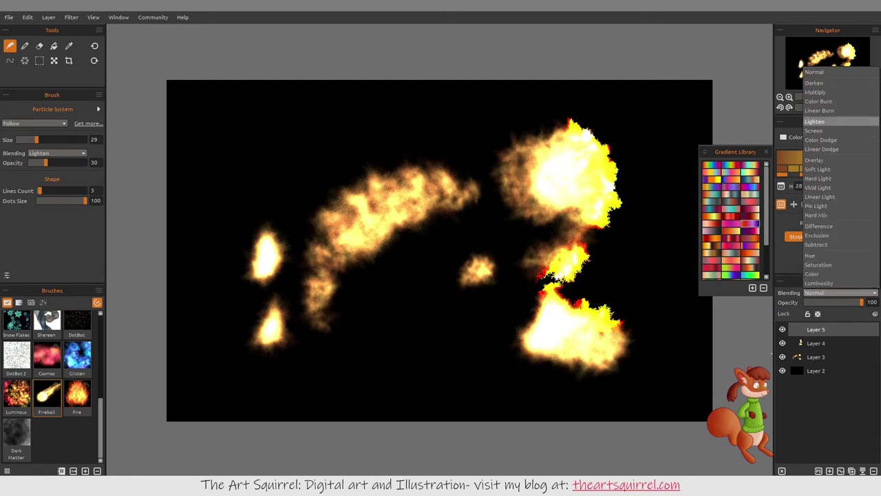
left_click(819, 101)
mouse_move(406, 205)
left_mouse_down()
mouse_move(451, 180)
mouse_move(484, 189)
left_mouse_up()
left_click_drag(375, 203, 454, 160)
mouse_move(375, 203)
left_mouse_down()
mouse_move(364, 234)
mouse_move(344, 242)
mouse_move(314, 309)
left_mouse_up()
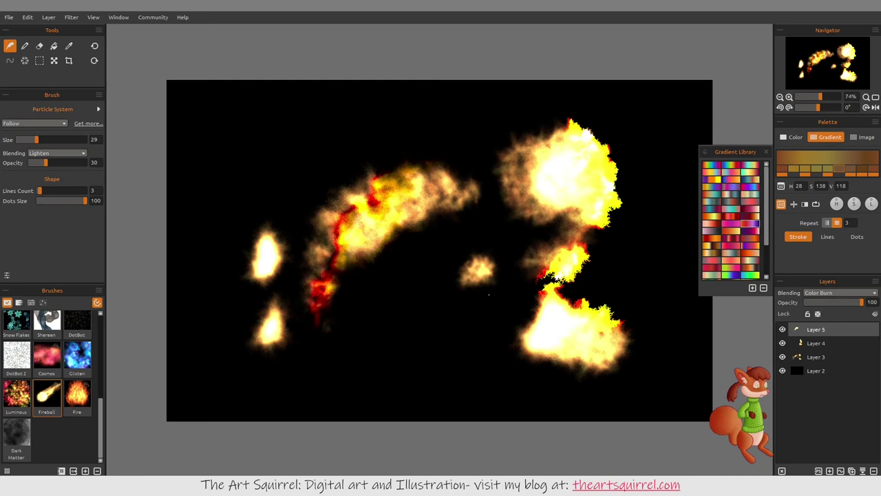
left_click_drag(488, 295, 461, 316)
mouse_move(270, 232)
left_mouse_down()
mouse_move(256, 273)
mouse_move(285, 272)
left_mouse_up()
left_click_drag(288, 328, 267, 345)
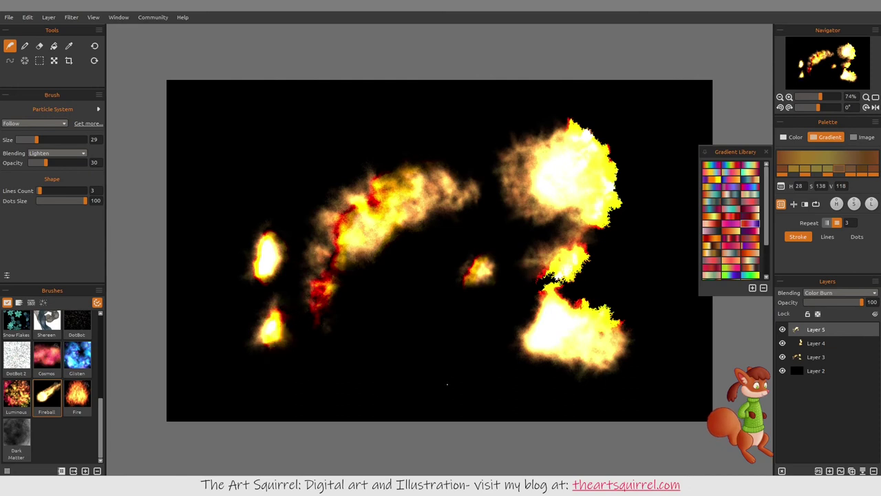
Step: Paint large reddish-orange flame areas on Layer 3 across the canvas's centre, lower part and right side with the Fire brush
left_click(77, 396)
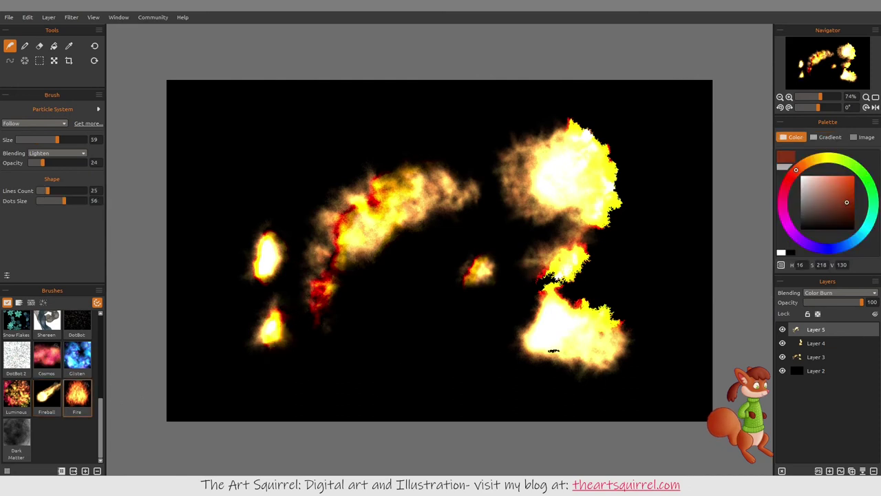
left_click(816, 356)
mouse_move(423, 341)
left_mouse_down()
mouse_move(399, 282)
mouse_move(468, 258)
mouse_move(480, 313)
mouse_move(430, 386)
mouse_move(474, 351)
mouse_move(540, 275)
mouse_move(544, 217)
mouse_move(530, 244)
mouse_move(492, 203)
mouse_move(484, 103)
left_mouse_up()
mouse_move(361, 295)
left_mouse_down()
mouse_move(343, 341)
mouse_move(350, 347)
mouse_move(360, 313)
mouse_move(370, 309)
mouse_move(391, 348)
mouse_move(379, 370)
mouse_move(398, 344)
mouse_move(415, 364)
mouse_move(429, 341)
mouse_move(433, 292)
mouse_move(460, 323)
left_mouse_up()
mouse_move(597, 276)
left_mouse_down()
mouse_move(617, 293)
mouse_move(634, 258)
mouse_move(651, 279)
mouse_move(654, 248)
mouse_move(666, 276)
mouse_move(627, 340)
mouse_move(671, 325)
mouse_move(643, 355)
mouse_move(600, 346)
mouse_move(611, 319)
mouse_move(591, 334)
left_mouse_up()
left_click_drag(516, 371, 561, 353)
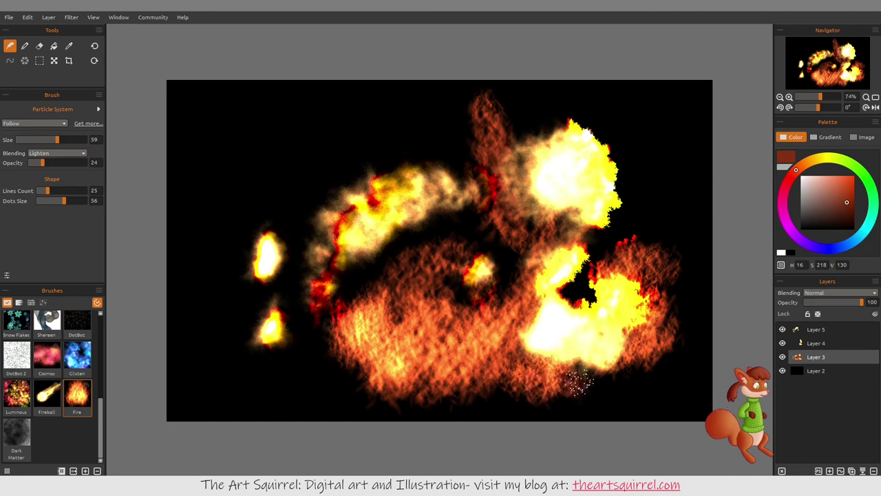
mouse_move(306, 370)
left_mouse_down()
mouse_move(298, 356)
mouse_move(333, 380)
left_mouse_up()
Step: Paint pink and yellow glowing dots over the canvas's left side and upper left with the Luminous brush
left_click(17, 396)
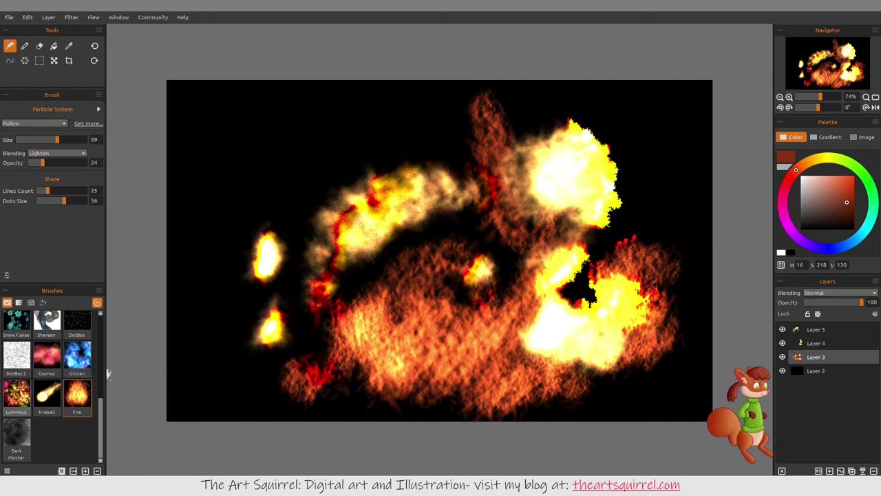
mouse_move(170, 300)
left_mouse_down()
mouse_move(236, 277)
mouse_move(249, 304)
mouse_move(281, 321)
left_mouse_up()
mouse_move(266, 211)
left_mouse_down()
mouse_move(227, 184)
mouse_move(244, 181)
mouse_move(282, 105)
mouse_move(292, 165)
mouse_move(349, 94)
mouse_move(345, 84)
mouse_move(327, 71)
mouse_move(183, 93)
mouse_move(166, 77)
mouse_move(192, 89)
left_mouse_up()
left_click_drag(215, 141, 246, 168)
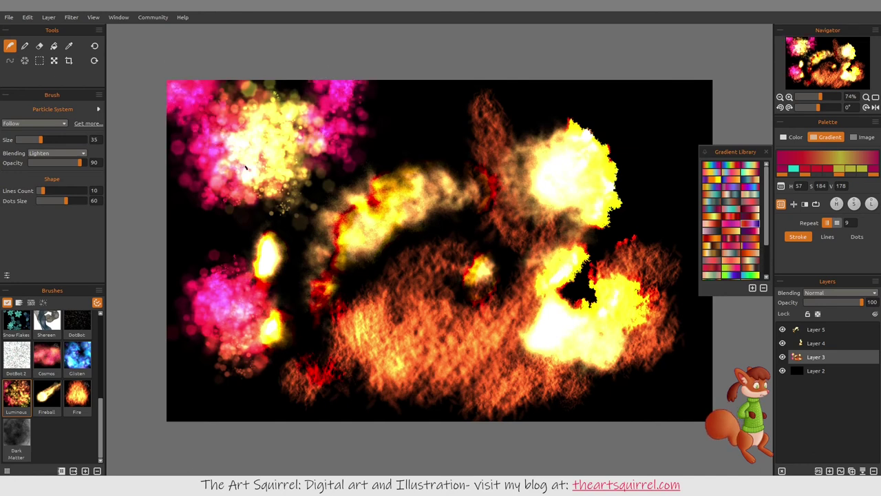
mouse_move(241, 201)
left_mouse_down()
mouse_move(302, 219)
mouse_move(337, 252)
mouse_move(347, 290)
mouse_move(336, 332)
mouse_move(180, 368)
mouse_move(112, 361)
mouse_move(358, 272)
left_mouse_up()
Step: Paint bright blue and white glowing areas over the canvas's right half, upper middle and left centre with the Glisten brush
left_click(77, 354)
mouse_move(603, 110)
left_mouse_down()
mouse_move(661, 89)
mouse_move(724, 90)
mouse_move(720, 186)
mouse_move(681, 303)
mouse_move(702, 378)
mouse_move(587, 344)
left_mouse_up()
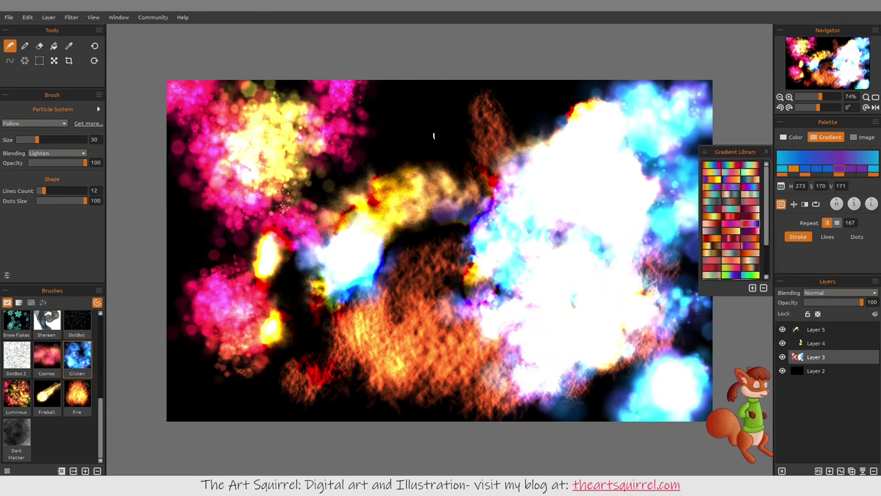
mouse_move(433, 136)
left_mouse_down()
mouse_move(424, 117)
mouse_move(461, 48)
left_mouse_up()
mouse_move(353, 270)
left_mouse_down()
mouse_move(400, 241)
mouse_move(413, 261)
mouse_move(226, 350)
left_mouse_up()
Step: Try the DotBot brush, and paint grey translucent ribbon strokes across the canvas with the Shereen brush
left_click(76, 324)
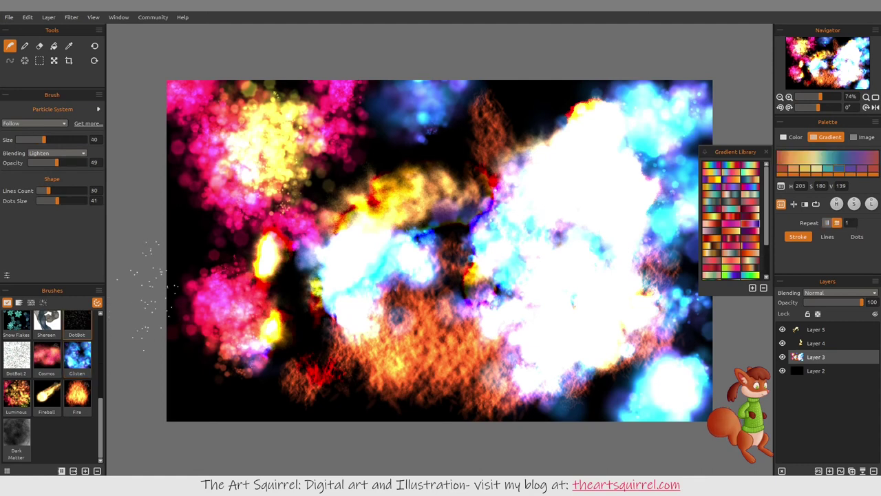
left_click(46, 327)
mouse_move(309, 220)
left_mouse_down()
mouse_move(413, 141)
mouse_move(630, 265)
left_mouse_up()
mouse_move(493, 329)
left_mouse_down()
mouse_move(580, 276)
mouse_move(626, 182)
mouse_move(490, 145)
mouse_move(514, 220)
mouse_move(552, 265)
mouse_move(559, 310)
mouse_move(577, 354)
left_mouse_up()
mouse_move(375, 323)
left_mouse_down()
mouse_move(210, 398)
mouse_move(200, 411)
left_mouse_up()
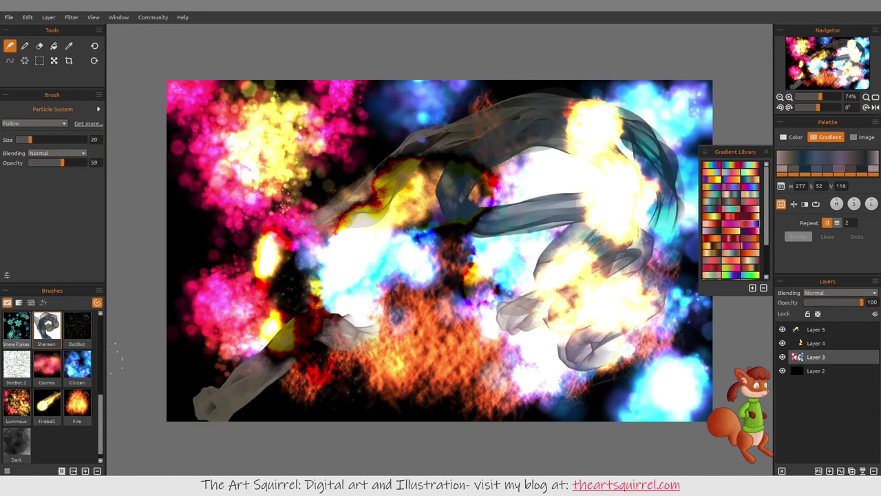
Step: Choose the Snow Flakes brush and replace the painted layers above the black background with a new empty layer
left_click(16, 329)
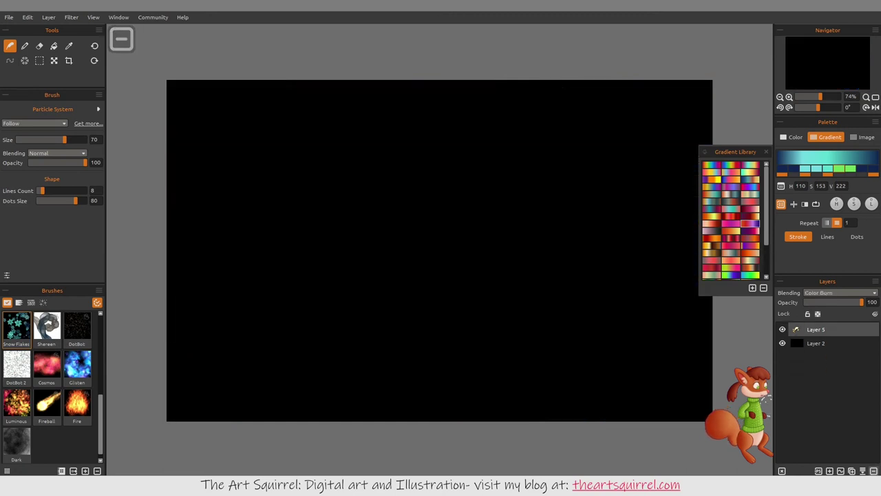
left_click(873, 471)
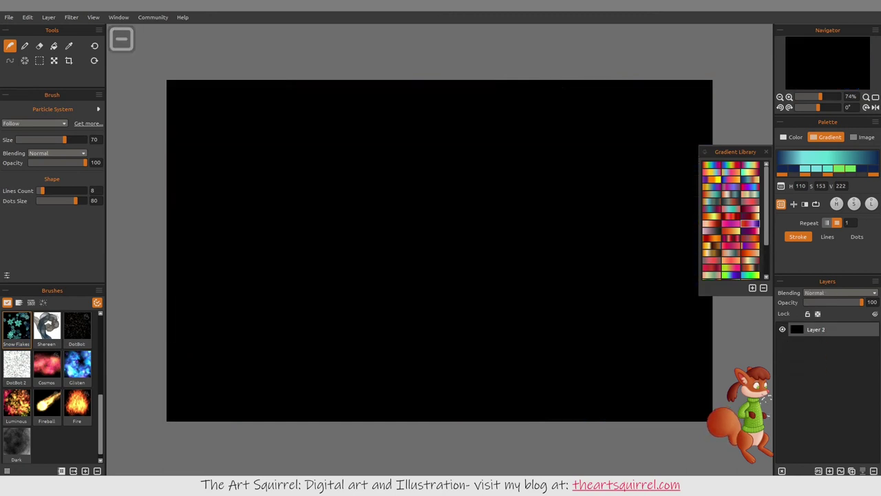
key("ctrl+shift+n")
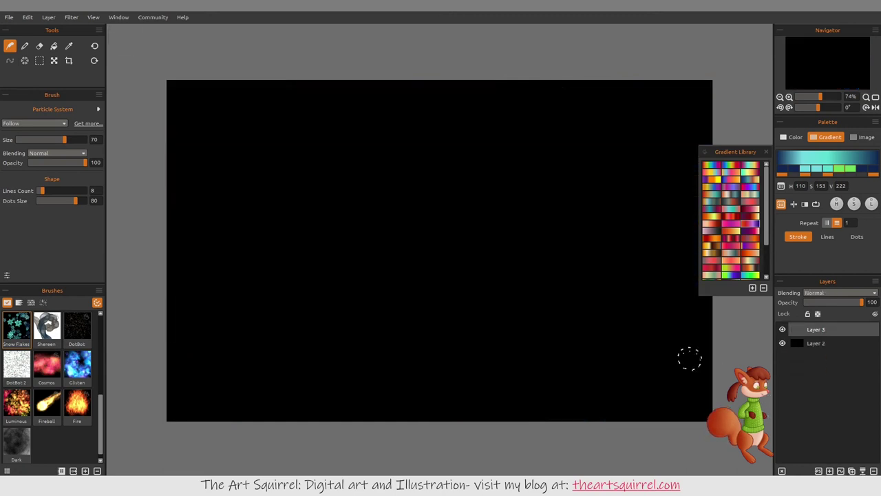
Step: Scatter teal and dark blue snowflakes over the whole canvas with the Snow Flakes brush
mouse_move(349, 259)
left_mouse_down()
mouse_move(384, 246)
mouse_move(398, 263)
mouse_move(454, 221)
left_mouse_up()
mouse_move(434, 167)
left_mouse_down()
mouse_move(475, 124)
mouse_move(496, 134)
left_mouse_up()
mouse_move(546, 147)
left_mouse_down()
mouse_move(598, 141)
mouse_move(678, 89)
mouse_move(718, 187)
mouse_move(637, 350)
mouse_move(681, 344)
mouse_move(581, 444)
left_mouse_up()
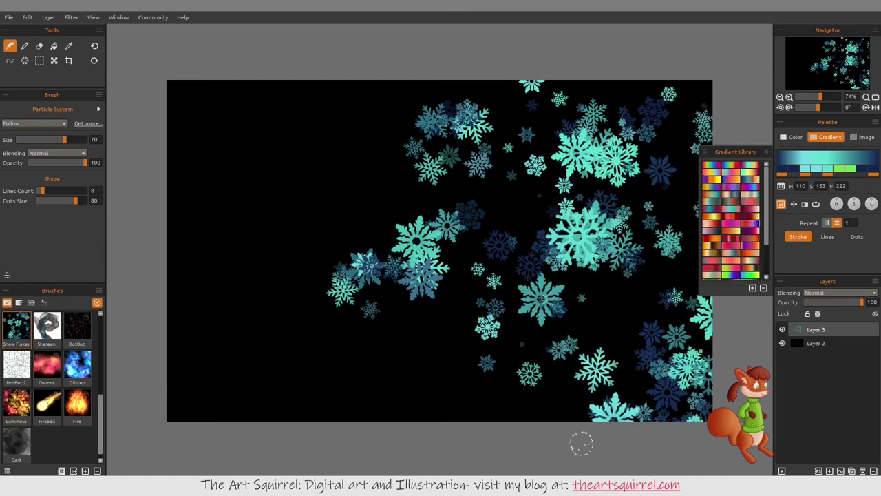
mouse_move(259, 201)
left_mouse_down()
mouse_move(203, 110)
mouse_move(183, 200)
mouse_move(240, 275)
mouse_move(246, 369)
mouse_move(309, 341)
mouse_move(513, 358)
mouse_move(537, 404)
left_mouse_up()
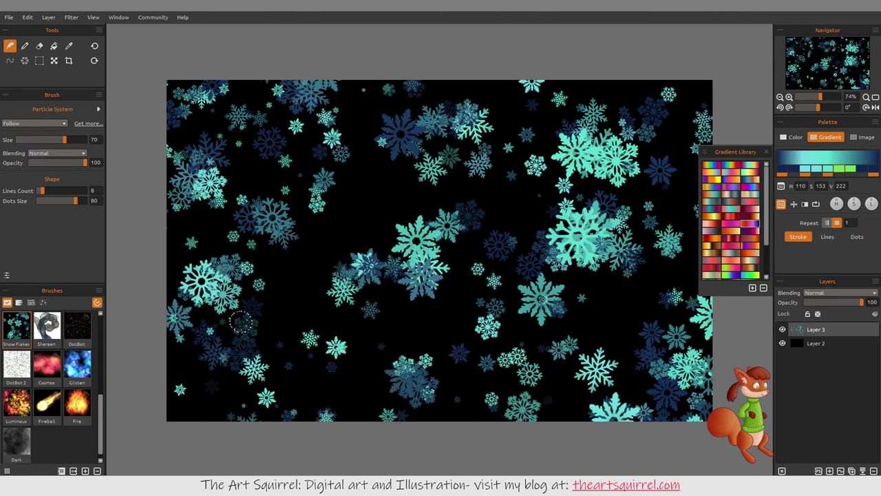
Step: Scatter golden star and snowflake shapes over the teal snowflakes across most of the canvas with the Gold Stars brush
scroll(51, 385, "up", 3)
left_click(77, 352)
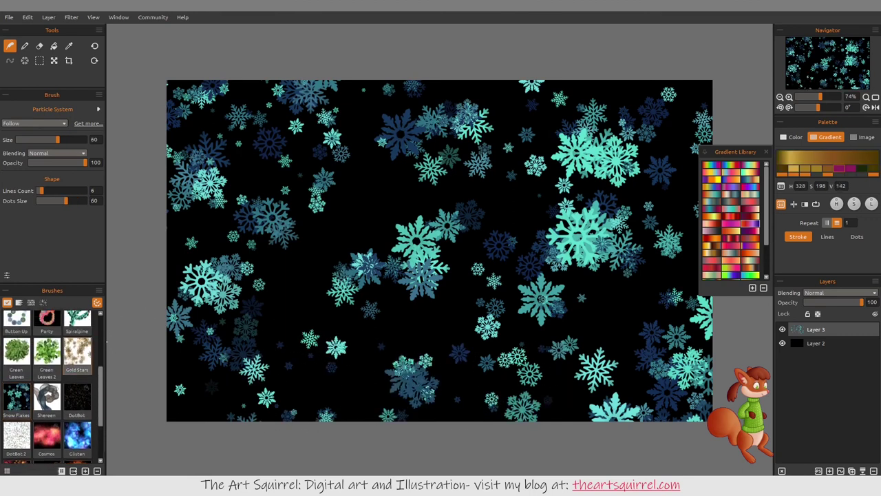
mouse_move(282, 278)
left_mouse_down()
mouse_move(330, 330)
mouse_move(358, 302)
mouse_move(434, 275)
mouse_move(432, 226)
mouse_move(416, 182)
mouse_move(378, 196)
mouse_move(374, 115)
mouse_move(296, 130)
mouse_move(193, 121)
mouse_move(178, 237)
mouse_move(294, 190)
left_mouse_up()
mouse_move(427, 145)
left_mouse_down()
mouse_move(510, 110)
mouse_move(606, 103)
mouse_move(661, 137)
mouse_move(606, 221)
mouse_move(530, 221)
mouse_move(523, 151)
mouse_move(585, 269)
mouse_move(577, 331)
mouse_move(599, 276)
mouse_move(661, 207)
mouse_move(701, 70)
left_mouse_up()
left_click_drag(680, 336, 632, 441)
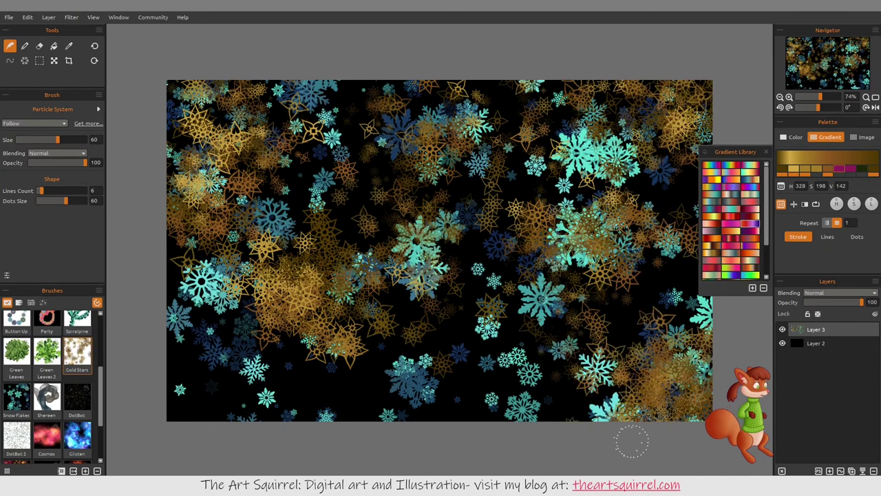
mouse_move(649, 328)
left_mouse_down()
mouse_move(647, 275)
mouse_move(592, 306)
mouse_move(523, 386)
mouse_move(416, 418)
mouse_move(303, 396)
mouse_move(207, 396)
mouse_move(179, 330)
mouse_move(200, 351)
left_mouse_up()
mouse_move(376, 331)
left_mouse_down()
mouse_move(412, 317)
mouse_move(337, 367)
mouse_move(325, 403)
mouse_move(342, 377)
left_mouse_up()
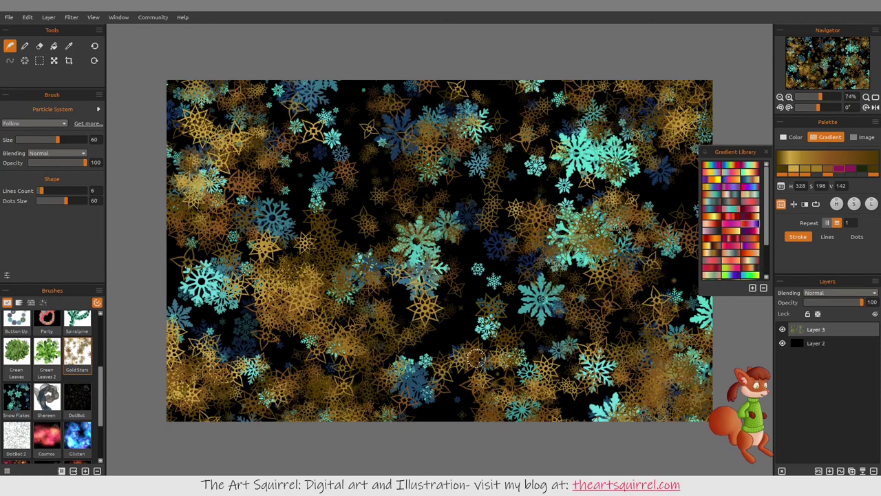
mouse_move(476, 356)
left_mouse_down()
mouse_move(436, 421)
mouse_move(441, 407)
mouse_move(433, 405)
mouse_move(460, 418)
mouse_move(464, 405)
mouse_move(466, 421)
mouse_move(427, 410)
left_mouse_up()
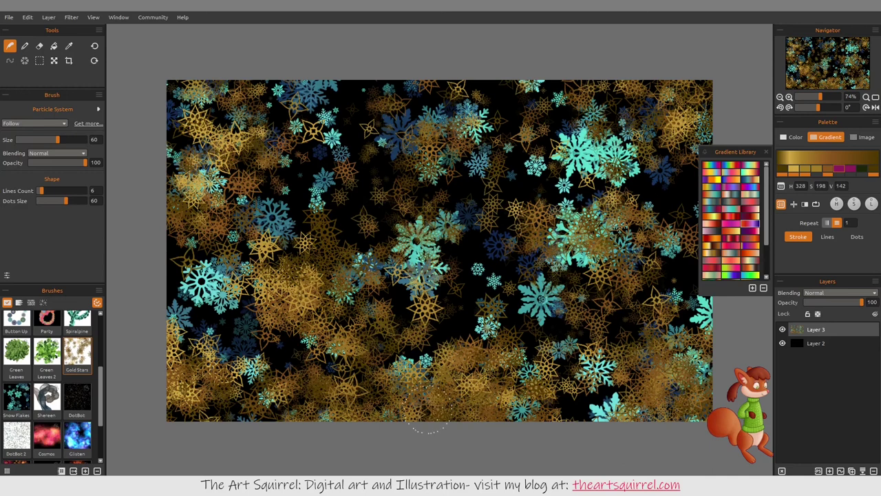
mouse_move(388, 195)
left_mouse_down()
mouse_move(348, 131)
mouse_move(375, 89)
mouse_move(475, 103)
mouse_move(511, 75)
mouse_move(515, 107)
mouse_move(455, 104)
mouse_move(406, 134)
left_mouse_up()
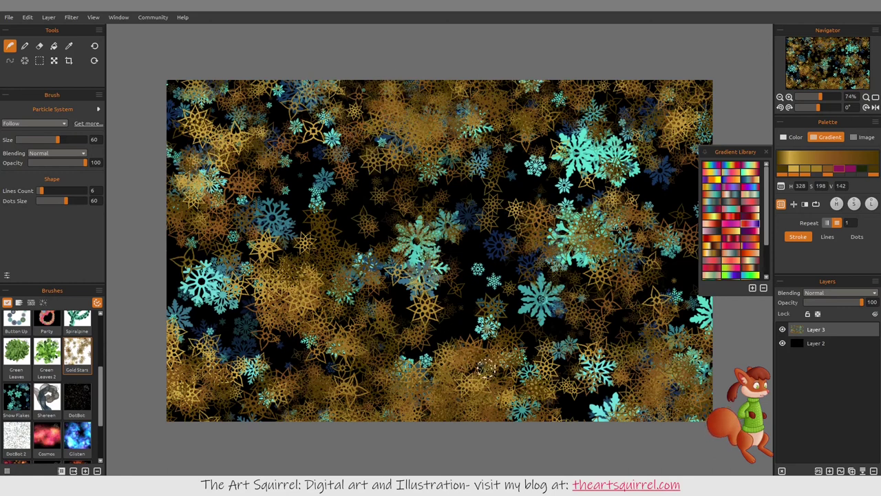
mouse_move(506, 360)
left_mouse_down()
mouse_move(520, 303)
mouse_move(427, 303)
mouse_move(403, 361)
left_mouse_up()
Step: Choose a red gradient for the Gold Stars brush and cover most of the canvas with red stars
left_click(731, 215)
mouse_move(558, 282)
left_mouse_down()
mouse_move(578, 323)
mouse_move(427, 400)
mouse_move(331, 365)
mouse_move(291, 324)
left_mouse_up()
mouse_move(522, 288)
left_mouse_down()
mouse_move(450, 293)
mouse_move(485, 327)
mouse_move(606, 375)
mouse_move(657, 368)
left_mouse_up()
mouse_move(654, 238)
left_mouse_down()
mouse_move(630, 207)
mouse_move(671, 89)
mouse_move(661, 138)
mouse_move(523, 200)
mouse_move(385, 127)
mouse_move(268, 159)
mouse_move(199, 152)
mouse_move(213, 310)
mouse_move(330, 303)
left_mouse_up()
mouse_move(495, 307)
left_mouse_down()
mouse_move(340, 267)
mouse_move(402, 330)
left_mouse_up()
mouse_move(572, 276)
left_mouse_down()
mouse_move(647, 206)
mouse_move(637, 321)
mouse_move(681, 344)
mouse_move(579, 393)
mouse_move(659, 383)
left_mouse_up()
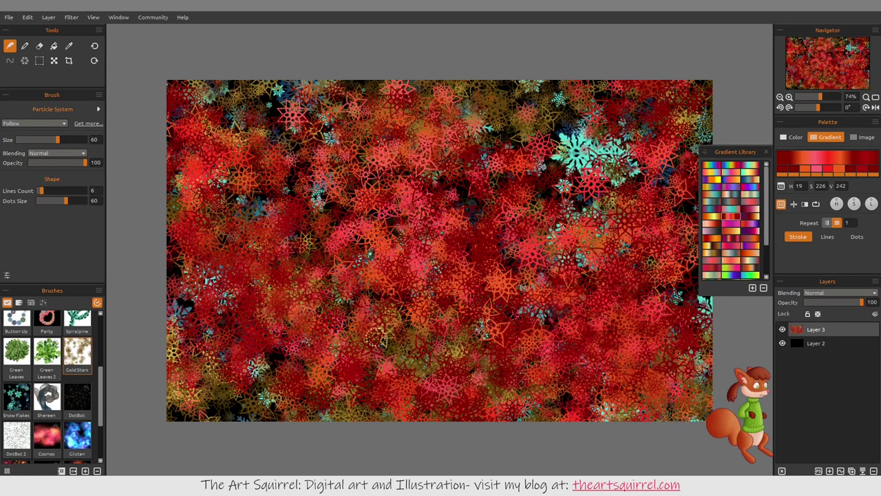
left_click_drag(233, 366, 318, 391)
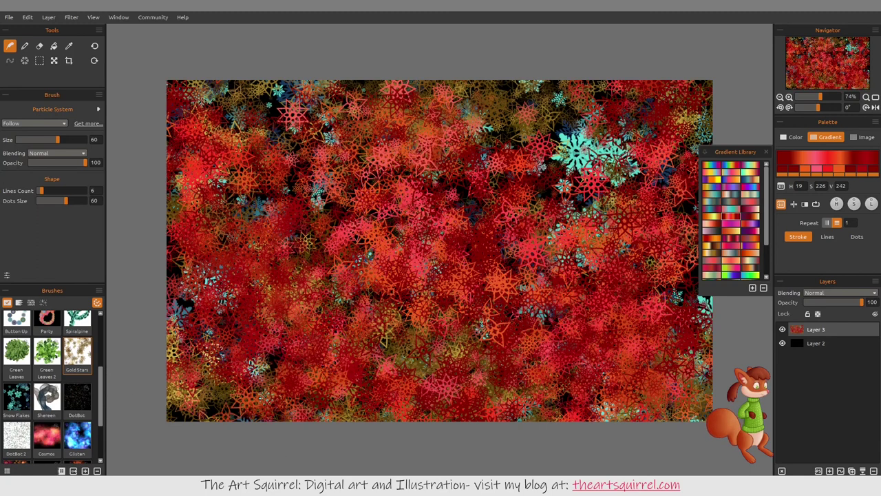
Step: Replace the painted layer with a new empty one and paint a bright green cluster in the canvas centre with Green Leaves 2
left_click(47, 355)
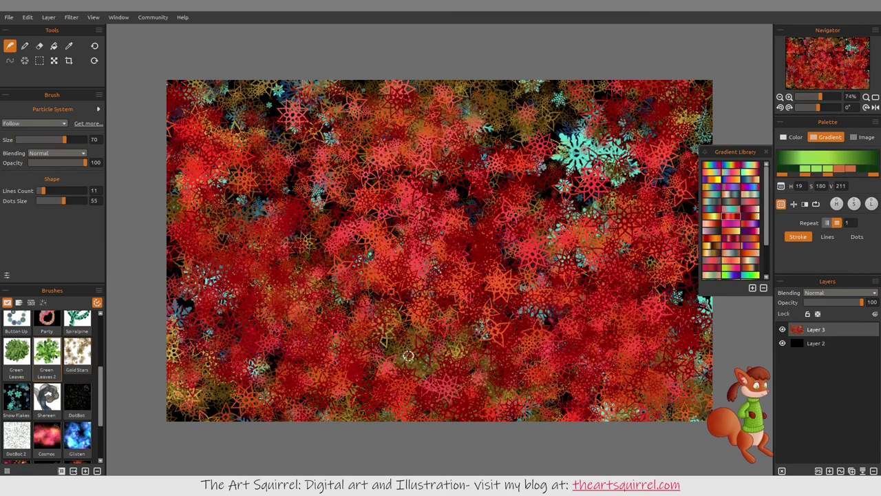
left_click(874, 471)
left_click(829, 471)
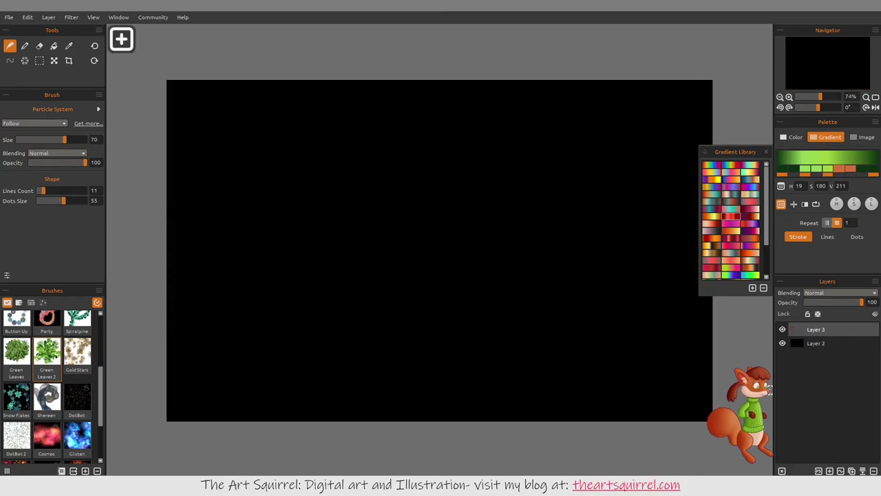
mouse_move(400, 292)
left_mouse_down()
mouse_move(406, 196)
mouse_move(422, 300)
mouse_move(468, 282)
mouse_move(407, 315)
mouse_move(355, 293)
mouse_move(327, 306)
mouse_move(339, 350)
mouse_move(373, 329)
left_mouse_up()
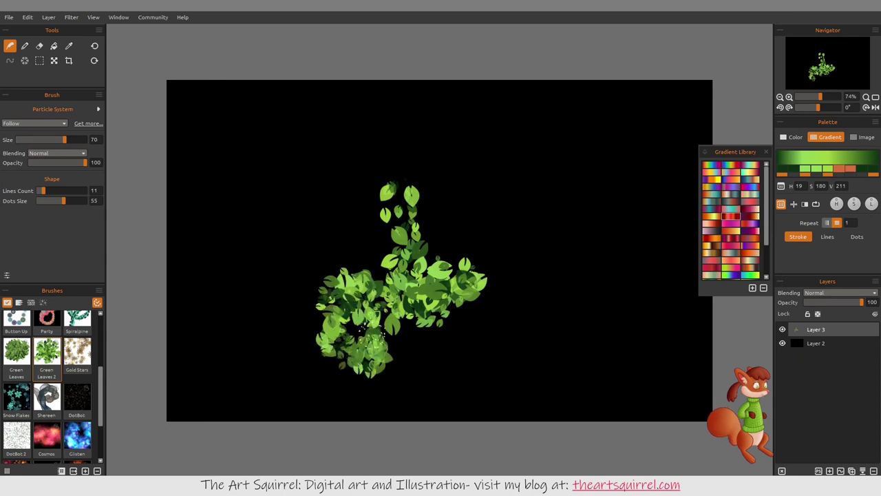
mouse_move(415, 352)
left_mouse_down()
mouse_move(428, 325)
mouse_move(421, 313)
mouse_move(454, 327)
mouse_move(483, 292)
mouse_move(506, 287)
left_mouse_up()
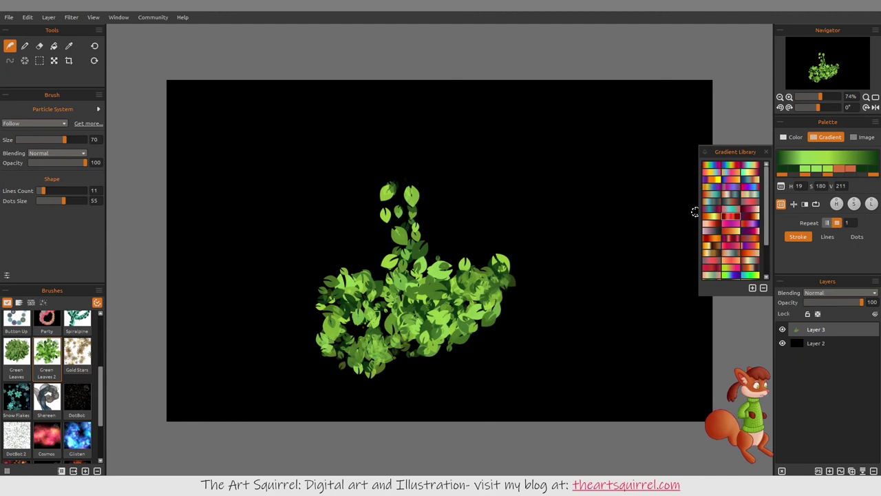
Step: Paint red-purple leaves beside the green cluster, and orange-yellow leaves further right, using two other gradients with Green Leaves 2
left_click(750, 223)
left_click_drag(612, 265, 583, 307)
mouse_move(501, 308)
left_mouse_down()
mouse_move(509, 309)
mouse_move(535, 253)
mouse_move(554, 248)
mouse_move(542, 336)
mouse_move(462, 348)
mouse_move(425, 368)
mouse_move(406, 323)
mouse_move(407, 351)
left_mouse_up()
mouse_move(419, 371)
left_mouse_down()
mouse_move(471, 381)
mouse_move(442, 392)
mouse_move(486, 361)
mouse_move(480, 387)
mouse_move(501, 342)
mouse_move(498, 352)
mouse_move(470, 335)
mouse_move(472, 382)
mouse_move(549, 359)
mouse_move(526, 381)
mouse_move(536, 333)
mouse_move(566, 335)
mouse_move(571, 361)
mouse_move(561, 380)
mouse_move(593, 380)
mouse_move(601, 358)
mouse_move(621, 387)
mouse_move(665, 382)
mouse_move(656, 362)
left_mouse_up()
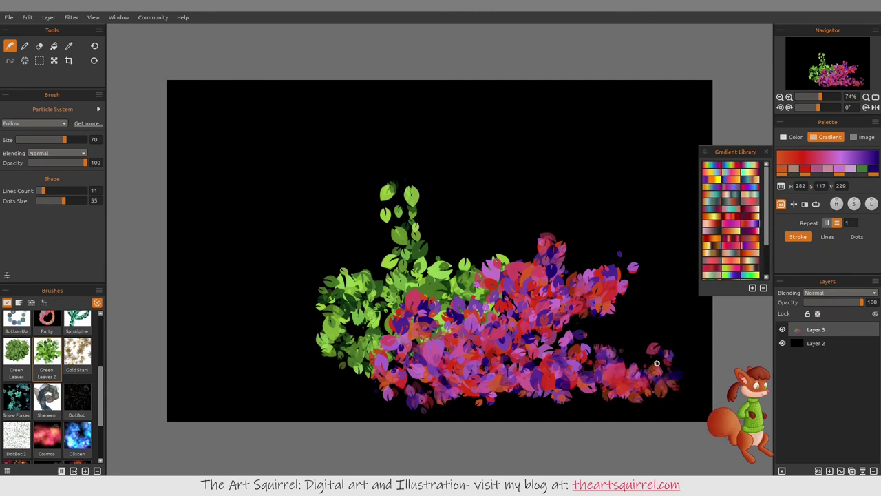
left_click(731, 230)
mouse_move(609, 342)
left_mouse_down()
mouse_move(647, 344)
mouse_move(650, 376)
mouse_move(554, 362)
mouse_move(516, 389)
mouse_move(654, 375)
mouse_move(606, 358)
mouse_move(490, 368)
left_mouse_up()
Step: Paint a bank of green ivy leaves along the canvas's lower left and centre with the Green Leaves brush
left_click(17, 352)
mouse_move(296, 341)
left_mouse_down()
mouse_move(382, 378)
mouse_move(265, 354)
mouse_move(257, 364)
mouse_move(285, 368)
mouse_move(275, 365)
mouse_move(288, 348)
mouse_move(279, 317)
mouse_move(292, 313)
mouse_move(207, 344)
mouse_move(203, 403)
mouse_move(330, 385)
mouse_move(365, 413)
left_mouse_up()
mouse_move(224, 413)
left_mouse_down()
mouse_move(280, 416)
mouse_move(157, 419)
mouse_move(546, 412)
mouse_move(293, 430)
mouse_move(592, 406)
left_mouse_up()
left_click_drag(503, 348, 385, 375)
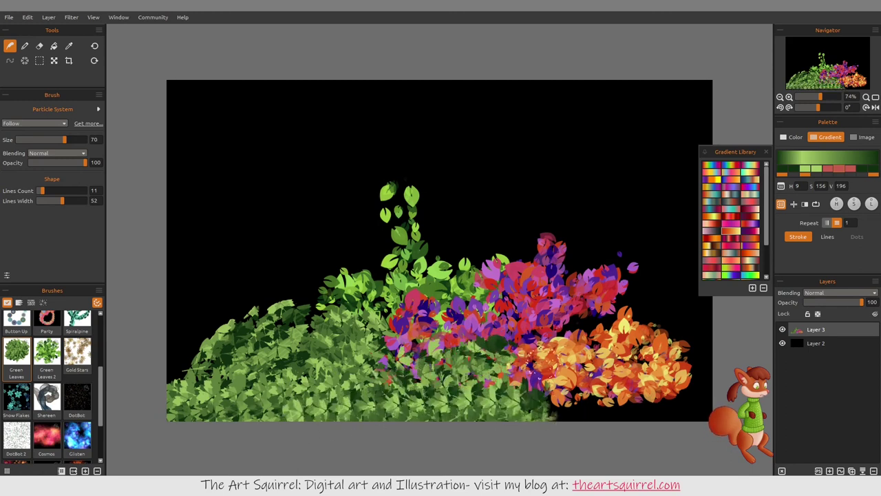
mouse_move(530, 382)
left_mouse_down()
mouse_move(551, 356)
mouse_move(533, 377)
mouse_move(523, 363)
mouse_move(502, 366)
mouse_move(516, 353)
mouse_move(516, 321)
mouse_move(502, 336)
mouse_move(509, 325)
mouse_move(523, 331)
mouse_move(475, 325)
left_mouse_up()
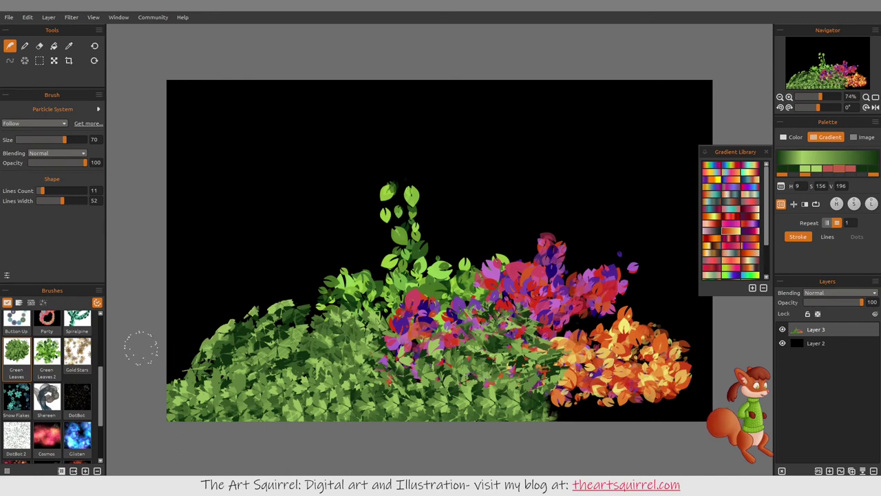
Step: Paint teal strokes over the canvas's lower centre and right, with a loop rising at the right, using the Spiralpine brush
left_click(82, 324)
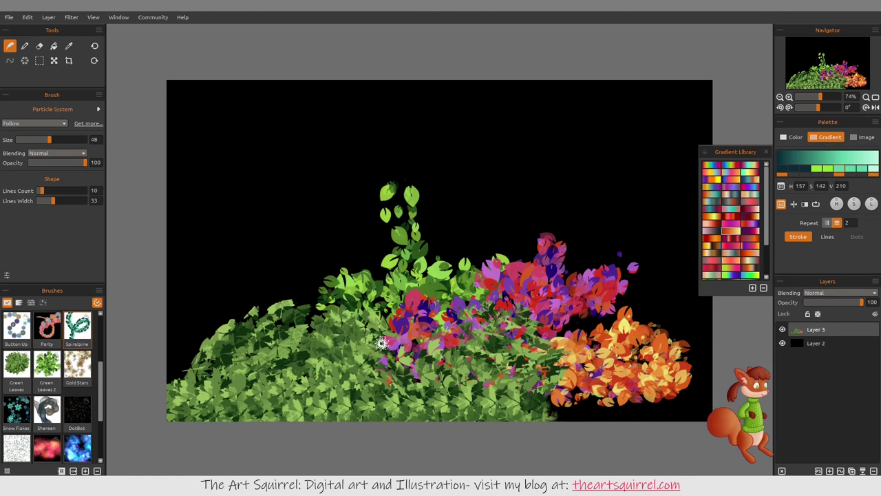
mouse_move(326, 356)
left_mouse_down()
mouse_move(361, 370)
mouse_move(383, 350)
left_mouse_up()
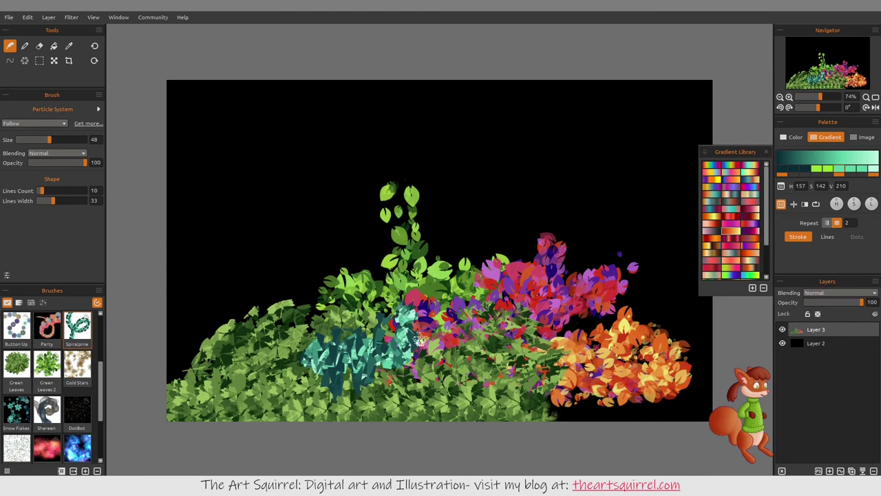
mouse_move(410, 363)
left_mouse_down()
mouse_move(382, 391)
mouse_move(442, 378)
mouse_move(425, 387)
mouse_move(481, 358)
mouse_move(474, 373)
mouse_move(470, 366)
mouse_move(518, 348)
left_mouse_up()
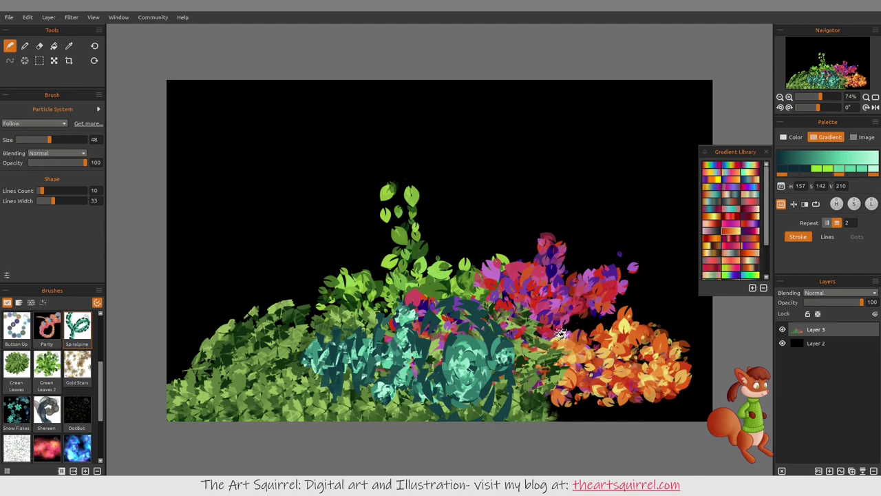
mouse_move(561, 334)
left_mouse_down()
mouse_move(572, 260)
mouse_move(651, 188)
mouse_move(623, 355)
mouse_move(702, 362)
mouse_move(719, 384)
mouse_move(700, 415)
mouse_move(668, 439)
mouse_move(640, 372)
mouse_move(726, 360)
mouse_move(585, 432)
mouse_move(709, 394)
mouse_move(688, 415)
mouse_move(667, 374)
mouse_move(503, 410)
left_mouse_up()
mouse_move(595, 387)
left_mouse_down()
mouse_move(448, 413)
mouse_move(688, 386)
mouse_move(512, 377)
mouse_move(475, 410)
mouse_move(623, 323)
mouse_move(331, 413)
mouse_move(448, 365)
mouse_move(350, 425)
mouse_move(506, 385)
mouse_move(216, 419)
mouse_move(454, 373)
left_mouse_up()
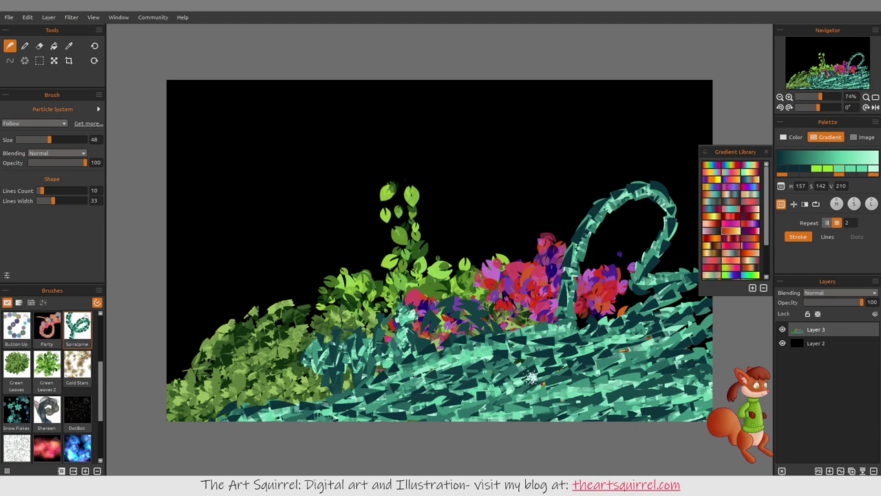
mouse_move(535, 358)
left_mouse_down()
mouse_move(603, 318)
mouse_move(653, 322)
mouse_move(644, 330)
mouse_move(529, 325)
mouse_move(479, 352)
mouse_move(462, 297)
mouse_move(510, 233)
mouse_move(533, 258)
mouse_move(554, 304)
left_mouse_up()
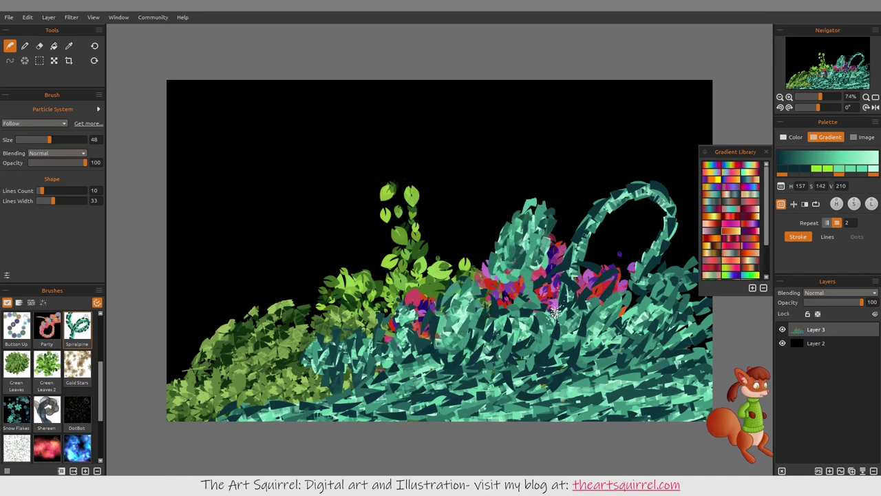
Step: Paint colourful dot clusters across the middle with the Party brush and blue-grey circles at the left with Button Up
left_click(47, 327)
mouse_move(316, 310)
left_mouse_down()
mouse_move(424, 289)
mouse_move(430, 262)
mouse_move(453, 289)
mouse_move(433, 332)
mouse_move(445, 348)
mouse_move(468, 319)
mouse_move(478, 343)
mouse_move(506, 323)
mouse_move(504, 289)
mouse_move(524, 276)
mouse_move(526, 259)
mouse_move(563, 281)
mouse_move(568, 241)
left_mouse_up()
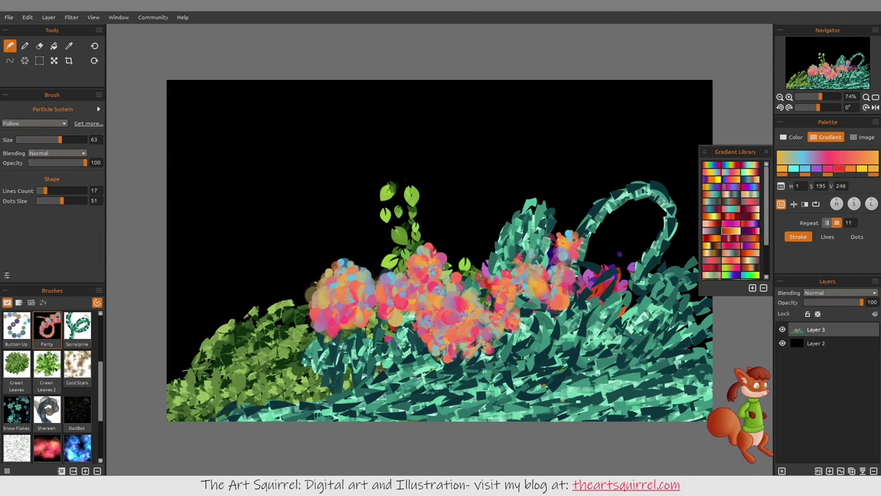
left_click(16, 327)
mouse_move(306, 293)
left_mouse_down()
mouse_move(249, 274)
mouse_move(234, 292)
left_mouse_up()
mouse_move(256, 354)
left_mouse_down()
mouse_move(286, 310)
mouse_move(289, 331)
mouse_move(300, 325)
mouse_move(296, 253)
mouse_move(296, 214)
left_mouse_up()
Step: Paint looping black dashed strokes across the middle of the foliage with the Dasher brush
scroll(103, 376, "up", 1)
scroll(77, 358, "up", 2)
left_click(77, 331)
mouse_move(292, 217)
left_mouse_down()
mouse_move(375, 206)
mouse_move(413, 235)
mouse_move(461, 344)
mouse_move(578, 365)
mouse_move(678, 365)
mouse_move(668, 289)
mouse_move(627, 244)
left_mouse_up()
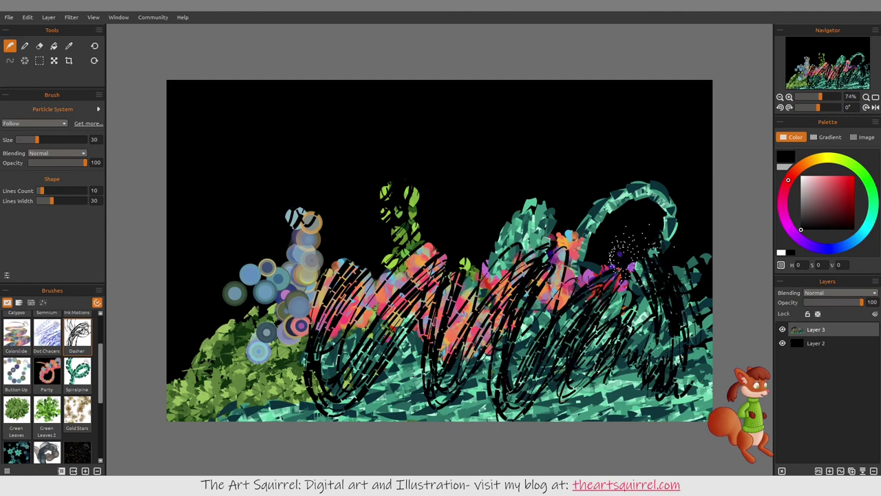
Step: Preview the Liner particle system and paint large multicoloured swirls over the canvas with its Ambitious brush
left_click(35, 123)
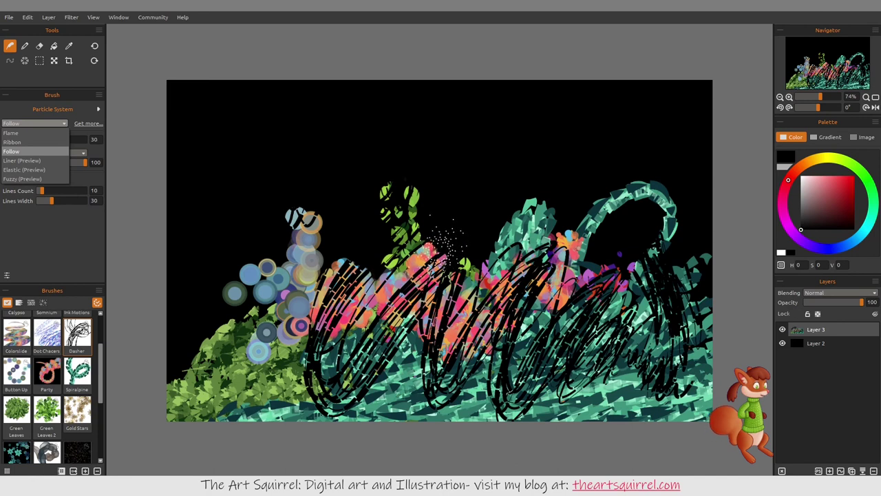
left_click(21, 160)
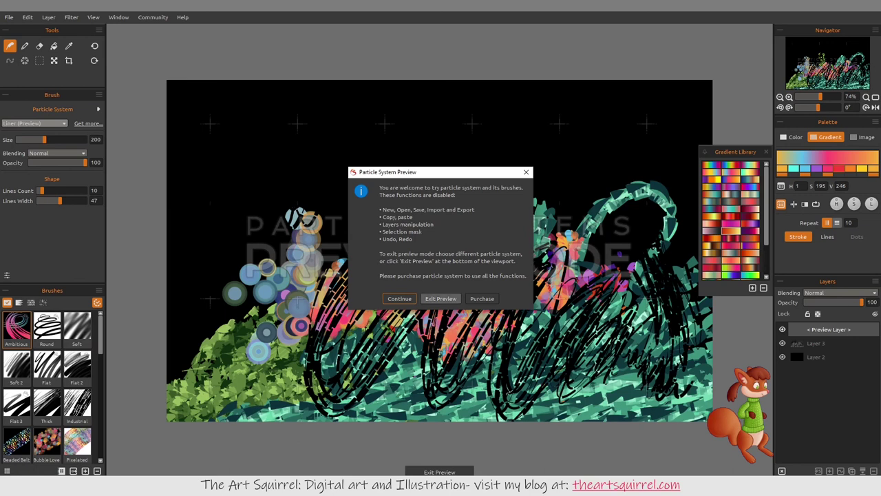
left_click(399, 298)
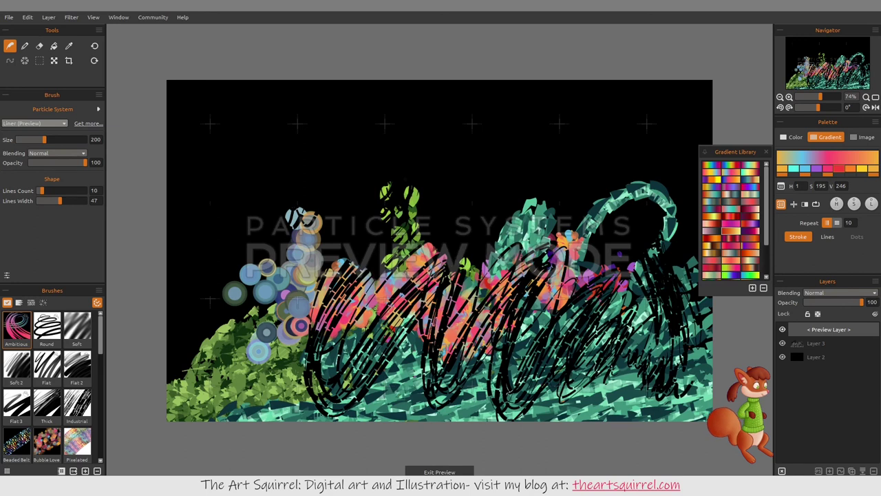
mouse_move(255, 327)
left_mouse_down()
mouse_move(338, 303)
mouse_move(354, 192)
mouse_move(623, 201)
mouse_move(468, 365)
mouse_move(554, 234)
mouse_move(544, 265)
mouse_move(540, 258)
left_mouse_up()
mouse_move(633, 148)
left_mouse_down()
mouse_move(296, 150)
mouse_move(447, 386)
mouse_move(482, 371)
mouse_move(654, 358)
mouse_move(650, 375)
mouse_move(681, 413)
mouse_move(695, 413)
mouse_move(671, 406)
mouse_move(691, 395)
mouse_move(699, 337)
mouse_move(592, 344)
left_mouse_up()
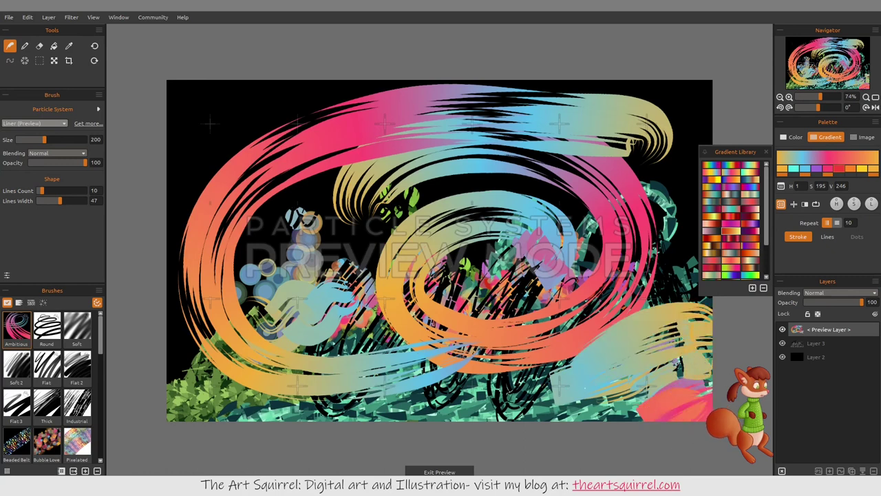
mouse_move(532, 431)
left_mouse_down()
mouse_move(503, 403)
mouse_move(557, 341)
left_mouse_up()
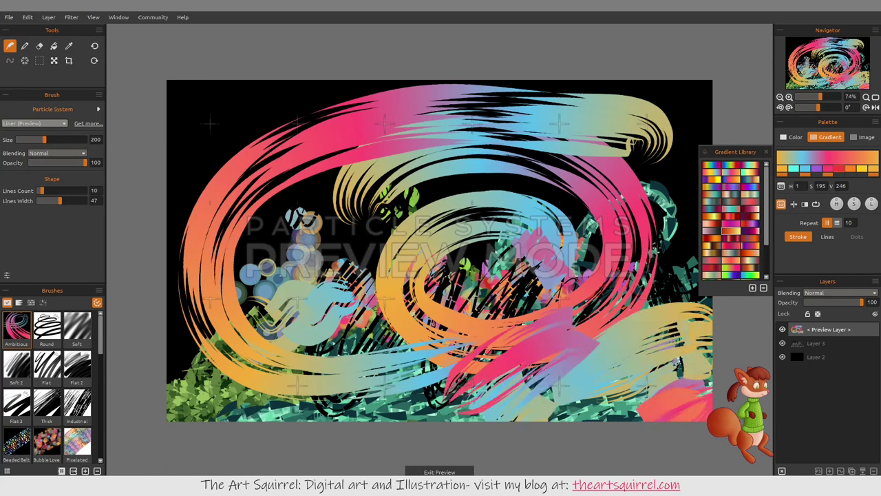
Step: Try the Round brush in black, and paint long looping strokes across the canvas in pale pink
left_click(47, 329)
left_click_drag(268, 263, 276, 266)
left_click_drag(308, 234, 320, 252)
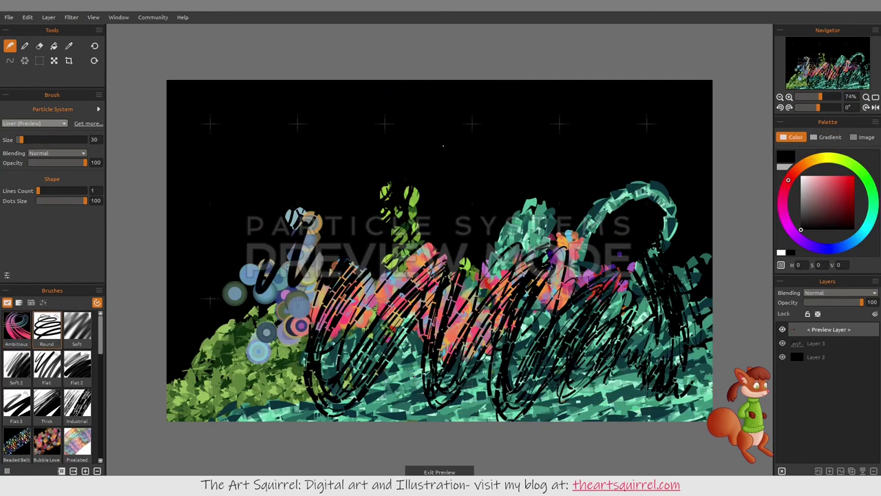
key("ctrl+z")
key("ctrl+z")
left_click(808, 181)
mouse_move(418, 204)
left_mouse_down()
mouse_move(536, 158)
mouse_move(523, 282)
mouse_move(592, 296)
left_mouse_up()
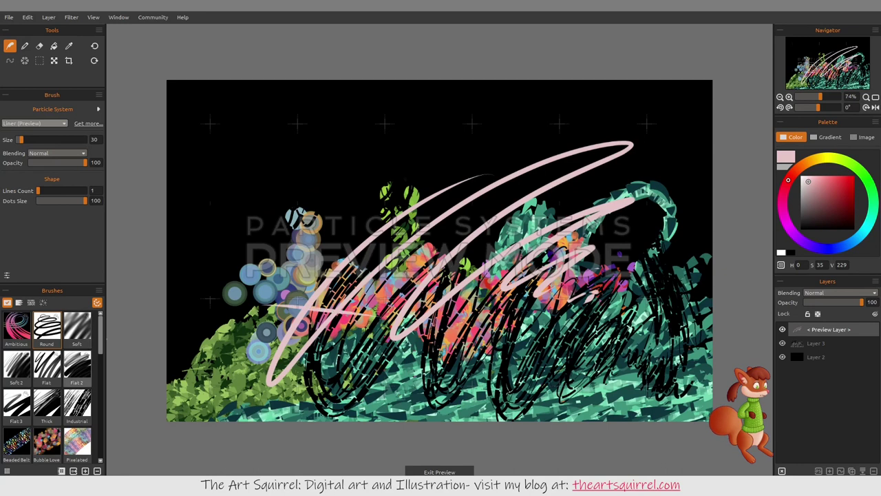
Step: Choose the Flat 2 brush with a pale yellow colour and paint broad strokes over the middle of the canvas
left_click(77, 365)
mouse_move(829, 199)
left_mouse_down()
mouse_move(819, 180)
mouse_move(828, 157)
left_mouse_up()
left_click(820, 184)
mouse_move(360, 325)
left_mouse_down()
mouse_move(455, 219)
mouse_move(406, 388)
left_mouse_up()
mouse_move(499, 341)
left_mouse_down()
mouse_move(551, 303)
mouse_move(541, 338)
mouse_move(561, 364)
left_mouse_up()
Step: Try the Sunset brush at the lower left, and paint a blue-to-magenta wavy stroke with the Smooth 'n Free brush
scroll(48, 386, "down", 2)
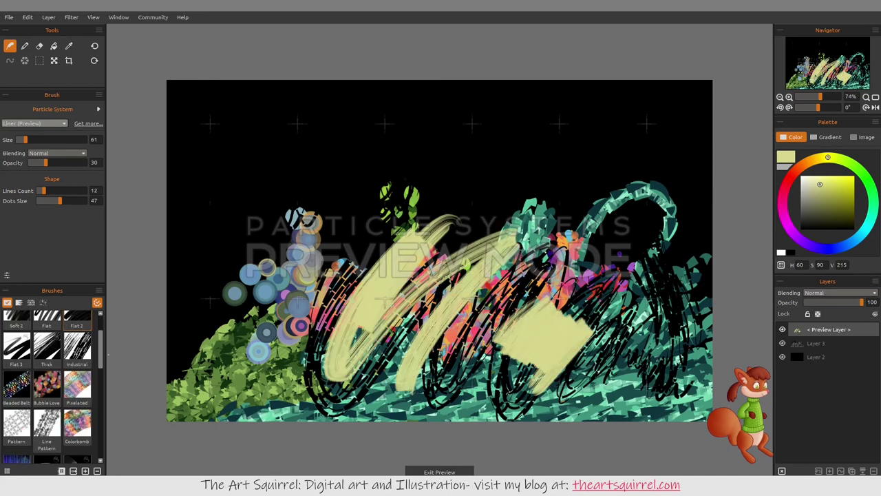
scroll(48, 385, "down", 5)
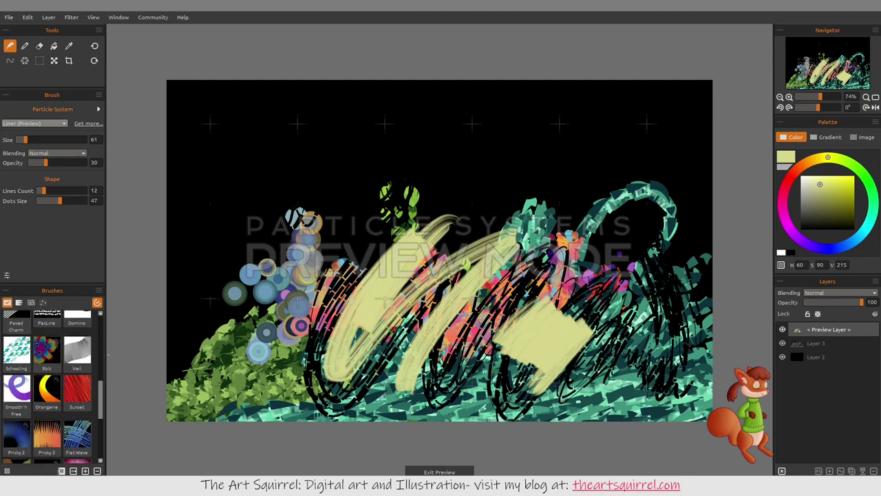
left_click(77, 389)
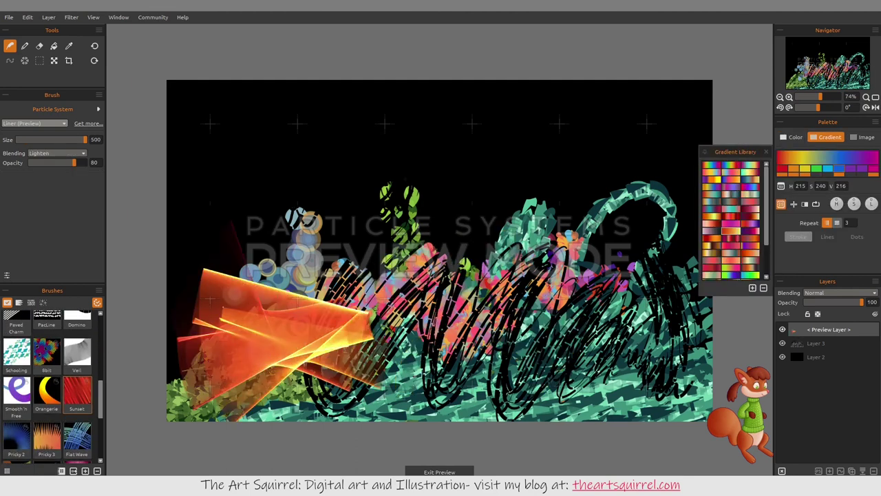
left_click(16, 391)
mouse_move(233, 269)
left_mouse_down()
mouse_move(365, 289)
mouse_move(615, 160)
left_mouse_up()
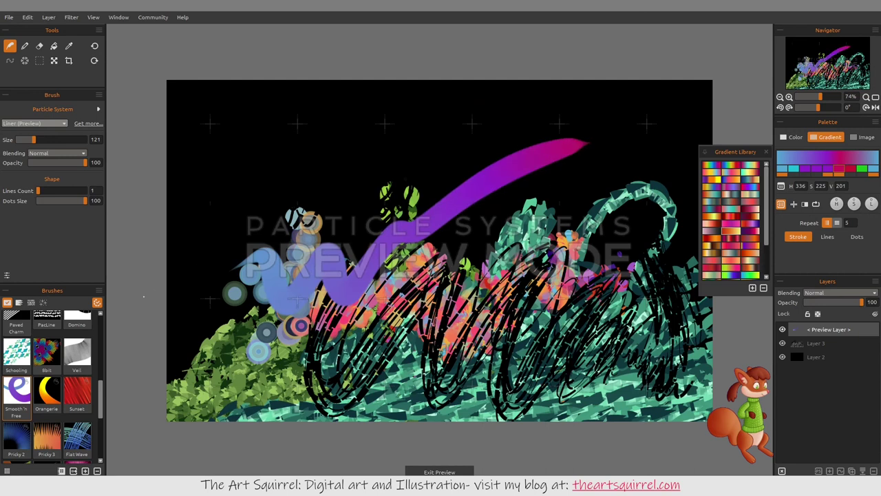
Step: Fill the canvas with teal fish using the Schooling brush, and try its strokes with the pattern 5, pattern 9 and pattern 6 images
left_click(17, 352)
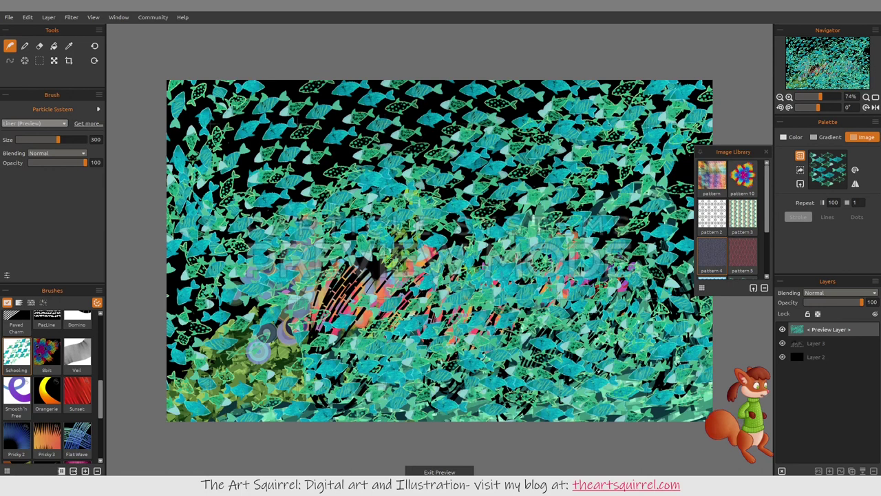
scroll(728, 219, "down", 1)
scroll(728, 219, "down", 1)
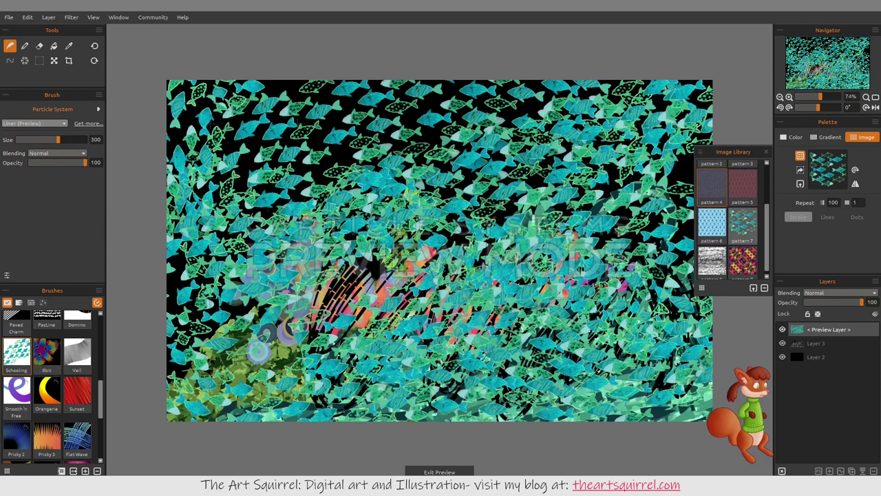
left_click(743, 185)
mouse_move(633, 200)
left_mouse_down()
mouse_move(593, 185)
mouse_move(399, 254)
mouse_move(283, 340)
mouse_move(430, 348)
mouse_move(599, 329)
mouse_move(647, 338)
left_mouse_up()
left_click(743, 262)
mouse_move(613, 196)
left_mouse_down()
mouse_move(441, 124)
mouse_move(258, 327)
mouse_move(420, 306)
left_mouse_up()
left_click(712, 220)
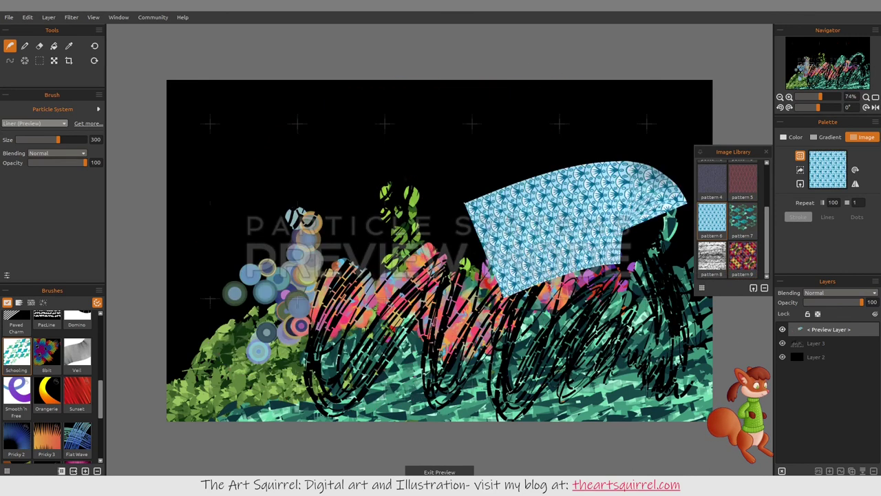
Step: Paint Schooling strokes with the pattern 7 image, and try the 8bit brush with its default image, pattern 2 and pattern 3
left_click(743, 219)
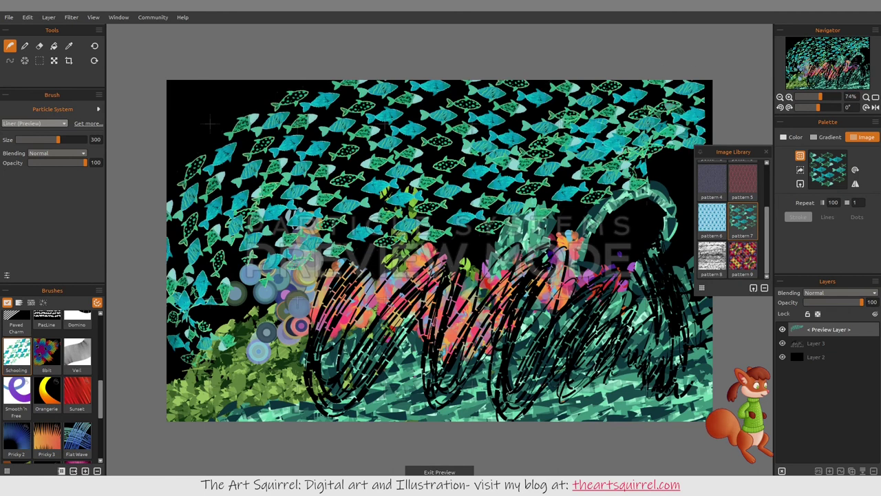
scroll(729, 219, "up", 3)
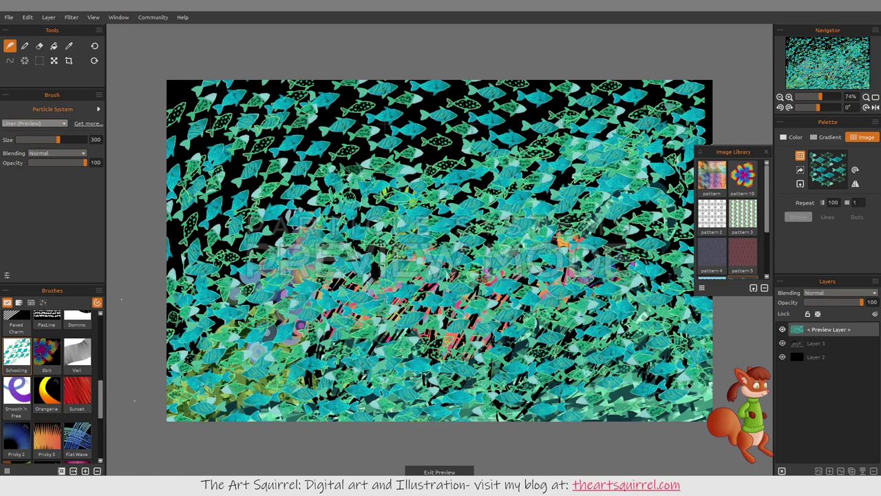
left_click(46, 351)
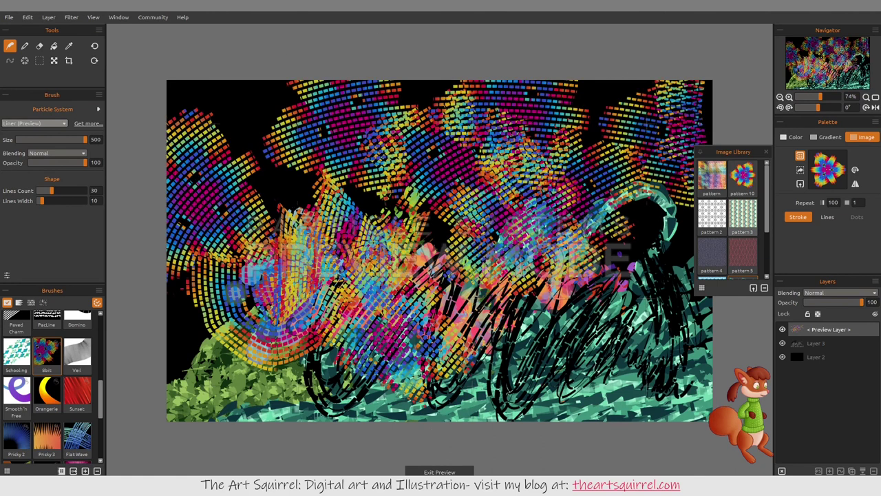
left_click(712, 213)
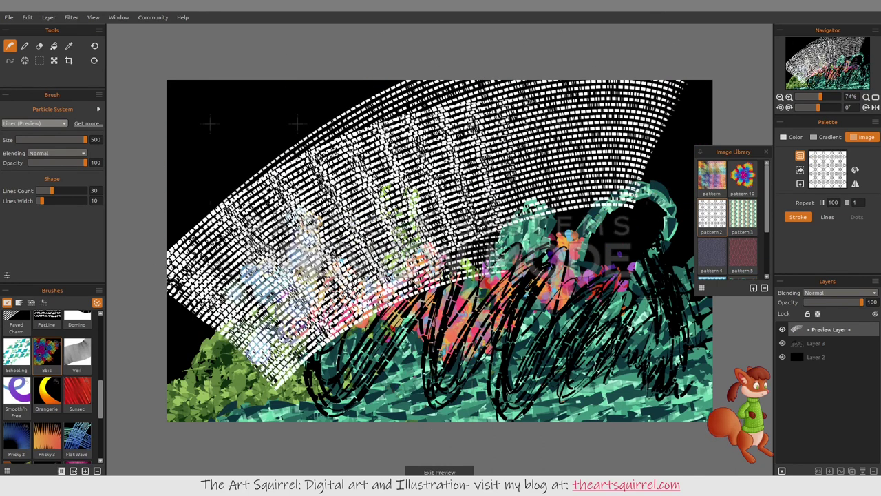
left_click(742, 214)
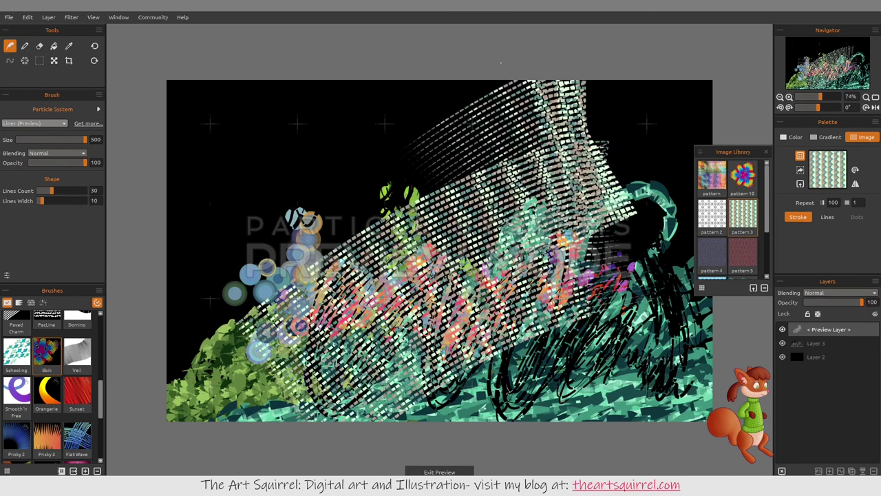
Step: Try the blue Excited brush, the Line Pattern brush in black and the multicoloured Bubble Love brush across the canvas
scroll(47, 385, "up", 4)
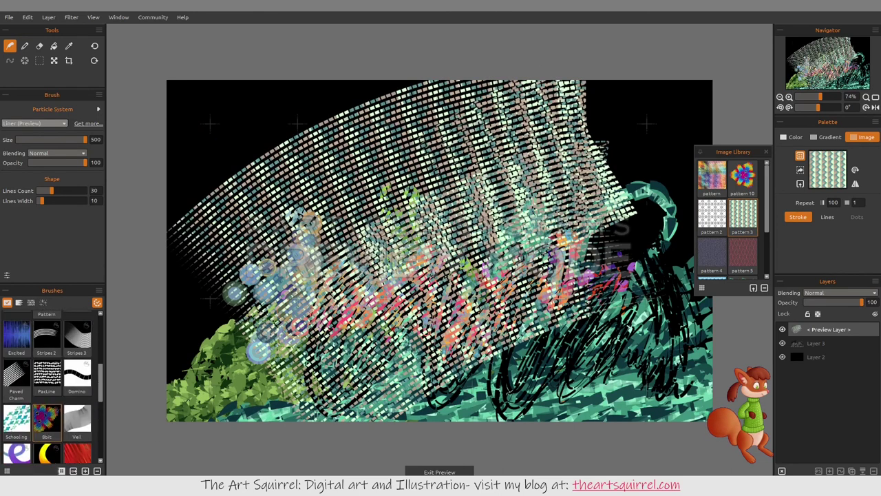
left_click(16, 406)
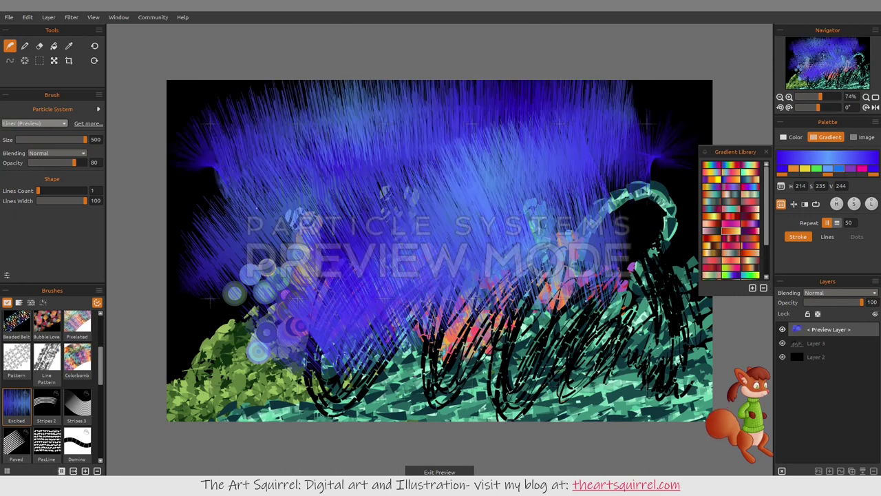
left_click(46, 358)
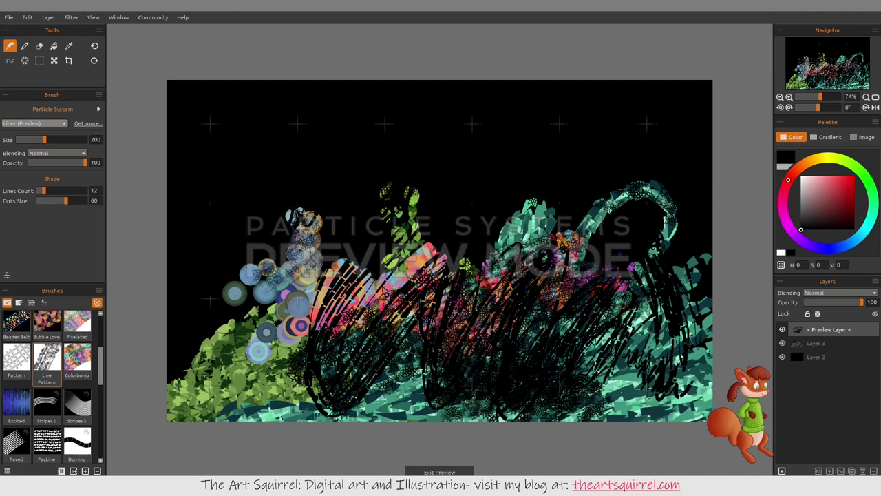
left_click(46, 323)
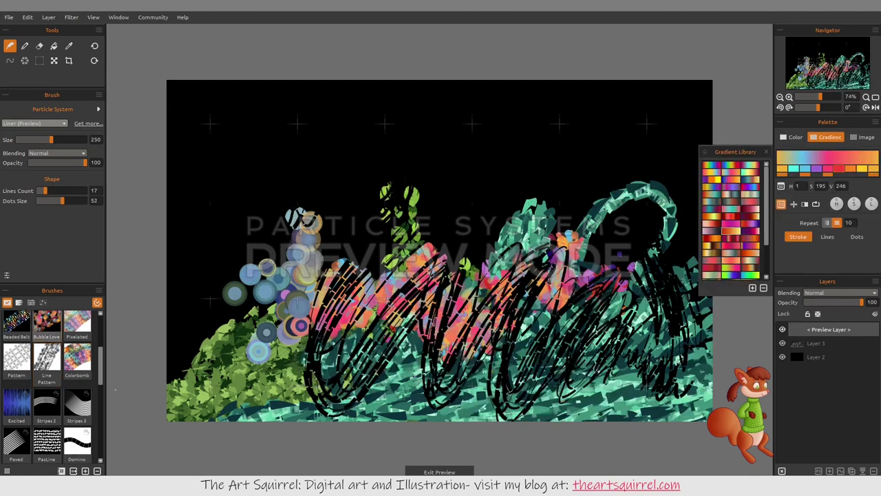
Step: Switch to the Elastic particle system and paint a glowing blue arc and a short stroke with the Glam brush
left_click(34, 123)
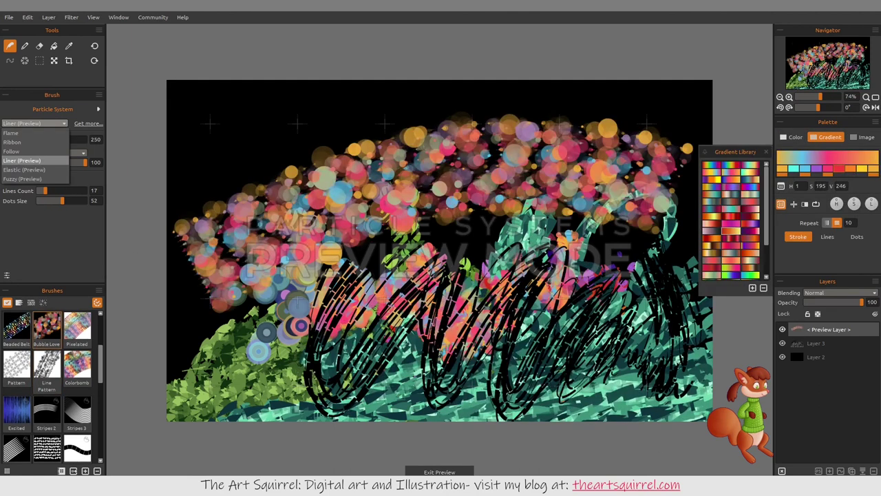
left_click(35, 169)
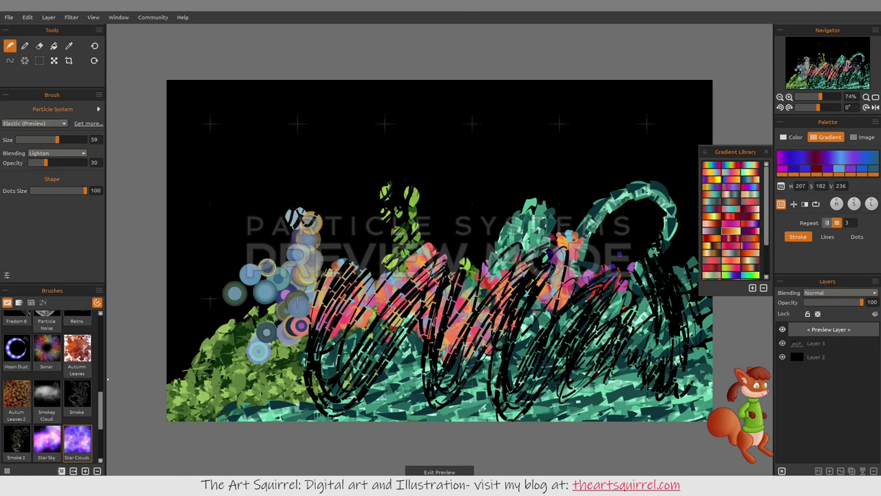
scroll(51, 385, "up", 8)
left_click(16, 328)
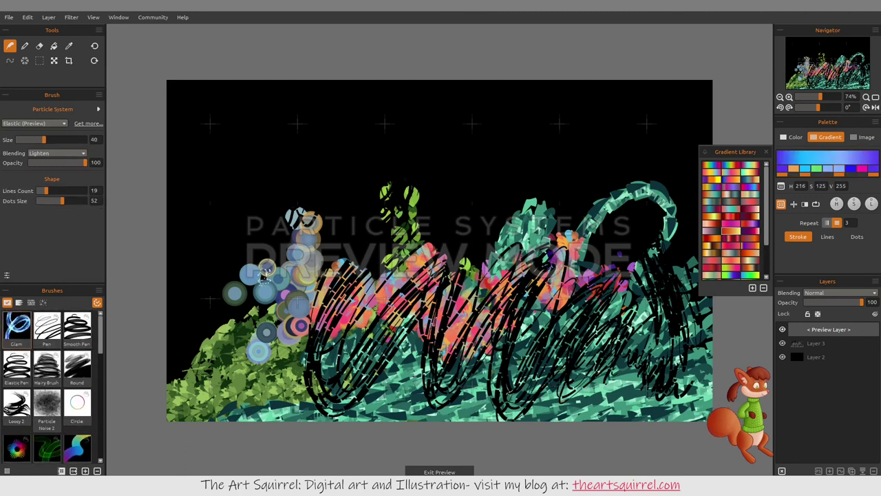
mouse_move(265, 270)
left_mouse_down()
mouse_move(442, 139)
mouse_move(604, 195)
left_mouse_up()
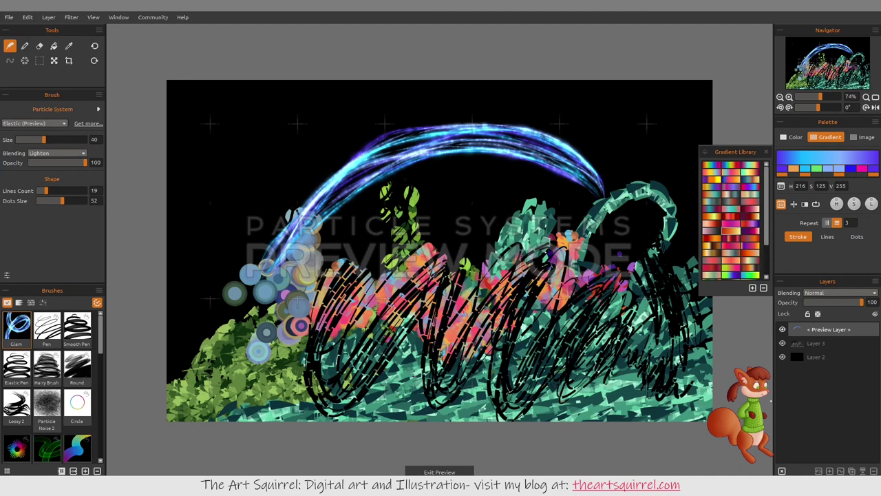
left_click_drag(637, 379, 724, 355)
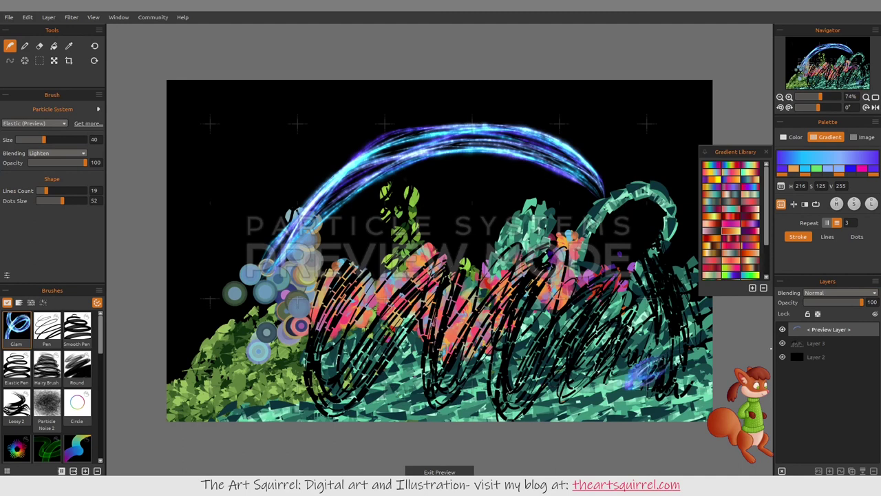
Step: Hide Layer 3 and paint more Glam strokes on the black canvas, including zigzags, a long curve and tight loops
left_click(782, 343)
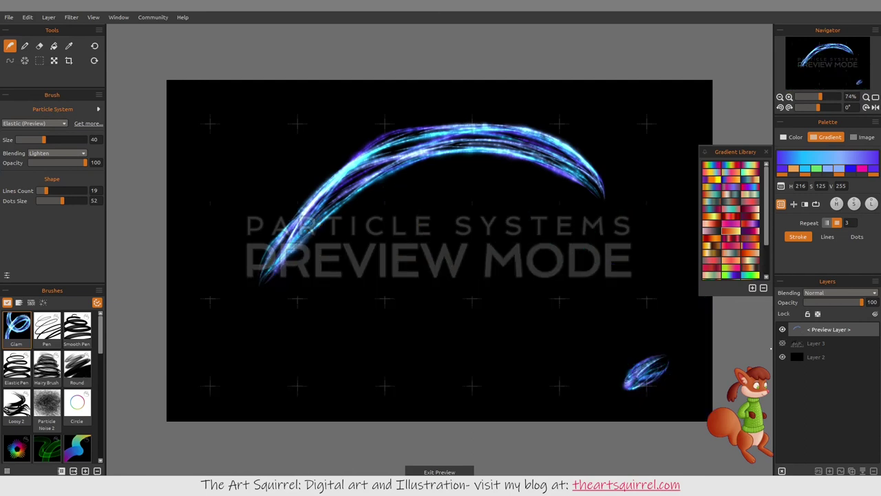
mouse_move(543, 241)
left_mouse_down()
mouse_move(496, 281)
mouse_move(448, 293)
left_mouse_up()
mouse_move(531, 272)
left_mouse_down()
mouse_move(258, 323)
mouse_move(234, 379)
mouse_move(385, 324)
mouse_move(444, 318)
left_mouse_up()
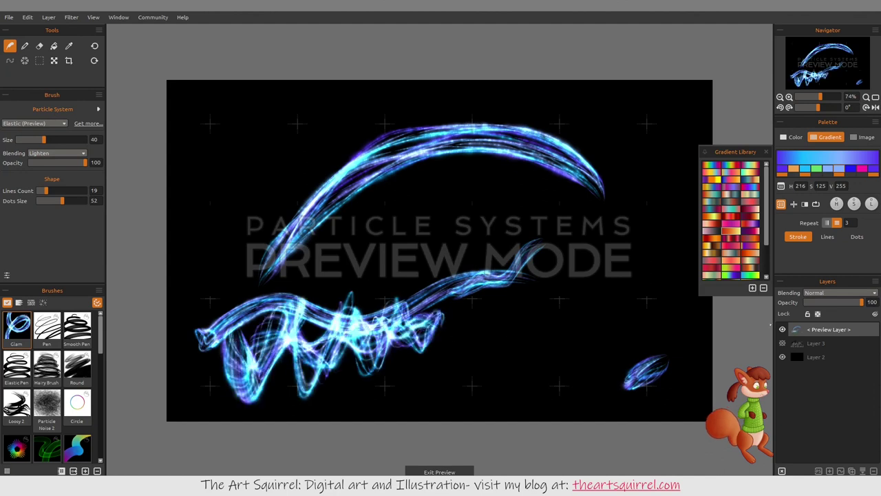
mouse_move(623, 296)
left_mouse_down()
mouse_move(529, 335)
mouse_move(462, 349)
mouse_move(440, 391)
mouse_move(596, 360)
left_mouse_up()
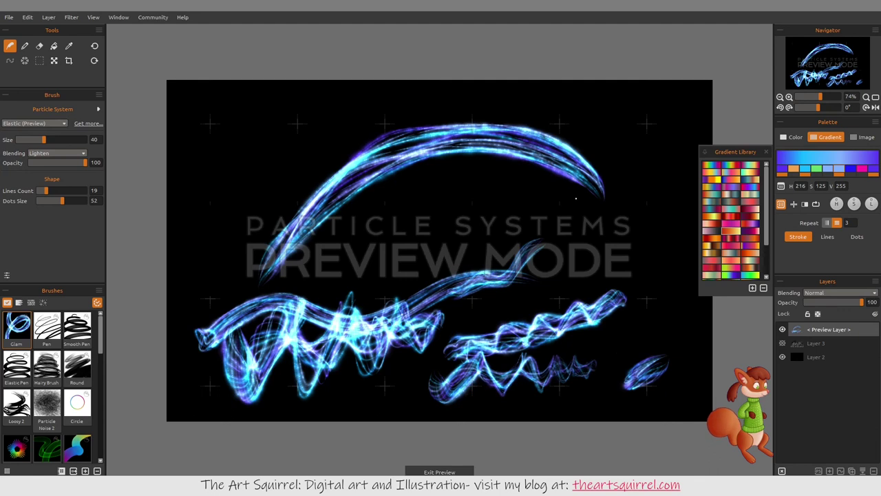
mouse_move(578, 135)
left_mouse_down()
mouse_move(597, 144)
mouse_move(613, 119)
mouse_move(674, 201)
mouse_move(621, 249)
mouse_move(383, 181)
mouse_move(216, 158)
mouse_move(264, 137)
mouse_move(302, 150)
mouse_move(318, 129)
left_mouse_up()
mouse_move(227, 283)
left_mouse_down()
mouse_move(267, 266)
mouse_move(297, 270)
mouse_move(432, 249)
left_mouse_up()
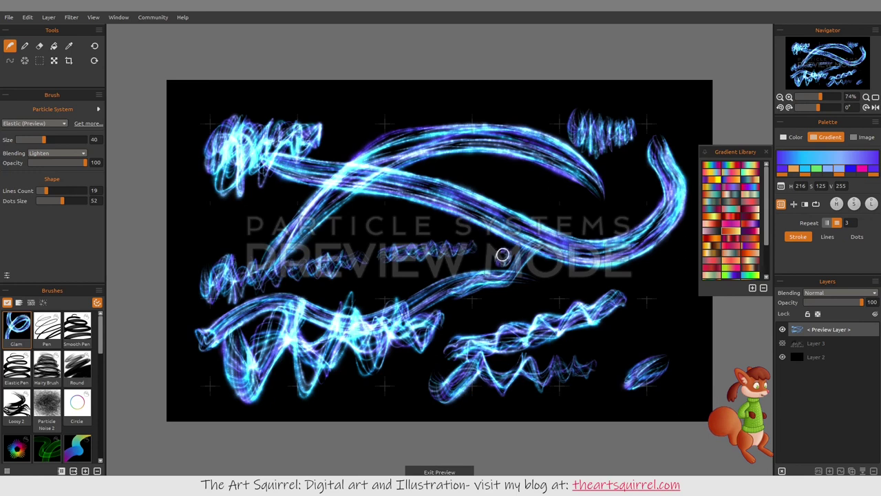
mouse_move(535, 192)
left_mouse_down()
mouse_move(506, 199)
mouse_move(518, 189)
mouse_move(512, 180)
mouse_move(548, 204)
mouse_move(558, 182)
mouse_move(571, 187)
mouse_move(576, 209)
mouse_move(593, 213)
mouse_move(612, 196)
mouse_move(620, 206)
mouse_move(614, 153)
mouse_move(635, 187)
mouse_move(640, 140)
left_mouse_up()
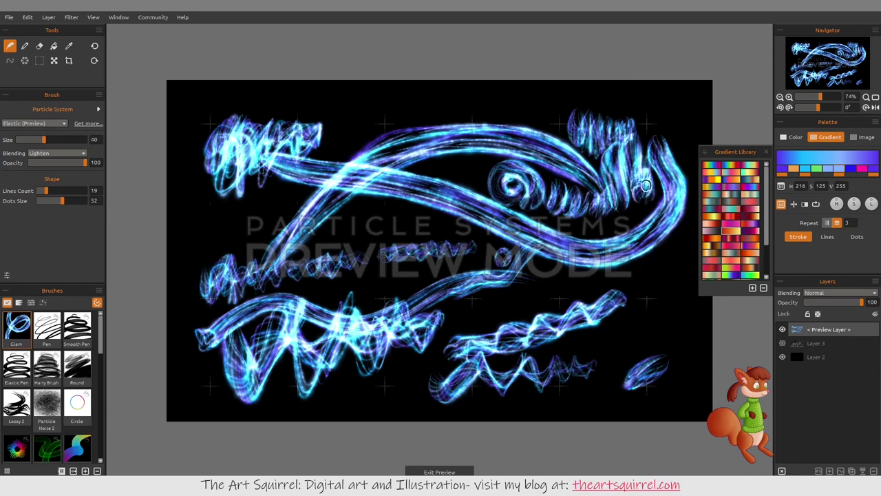
mouse_move(383, 304)
left_mouse_down()
mouse_move(371, 218)
mouse_move(404, 117)
left_mouse_up()
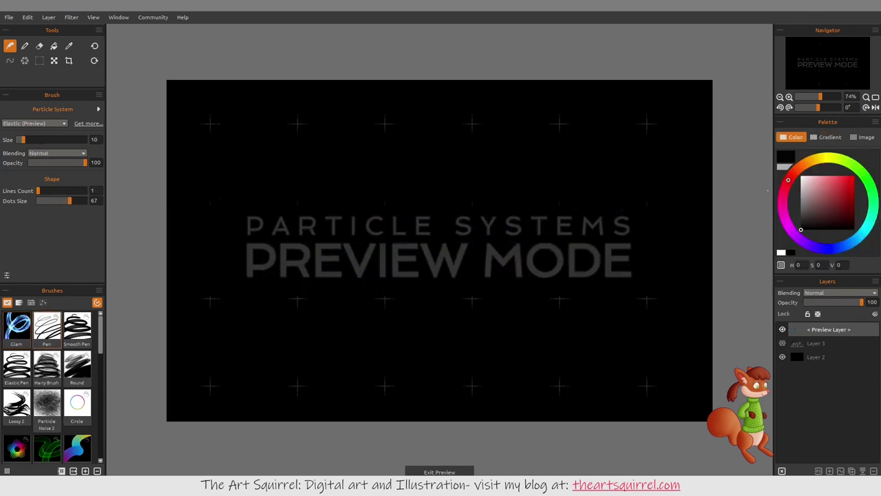
Step: Draw pale pink lines with the Pen brush, and paint teal-and-cream swirls and spiky shapes with the Dragon Neck brush
mouse_move(539, 179)
left_mouse_down()
mouse_move(440, 248)
mouse_move(305, 305)
left_mouse_up()
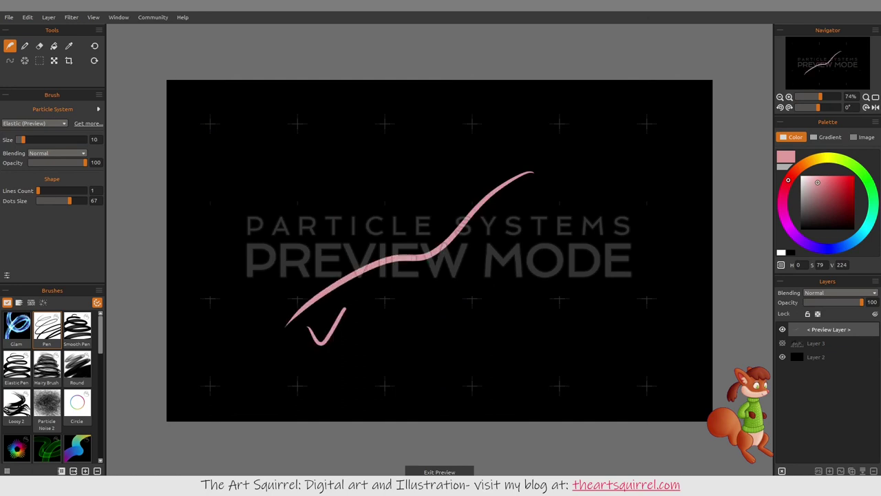
scroll(48, 386, "down", 3)
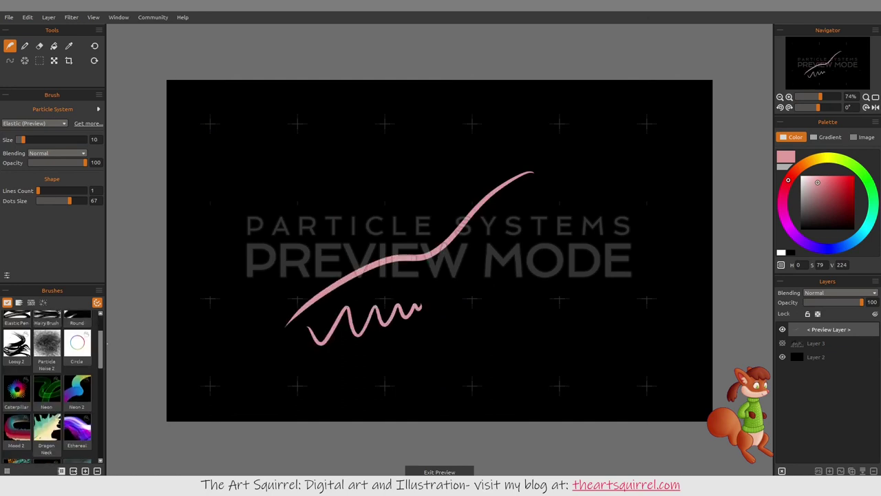
left_click(46, 416)
mouse_move(347, 411)
left_mouse_down()
mouse_move(296, 368)
mouse_move(289, 165)
mouse_move(530, 162)
mouse_move(592, 189)
mouse_move(523, 255)
left_mouse_up()
mouse_move(410, 301)
left_mouse_down()
mouse_move(392, 358)
mouse_move(524, 399)
mouse_move(654, 179)
mouse_move(296, 131)
mouse_move(204, 337)
mouse_move(382, 375)
mouse_move(427, 220)
mouse_move(386, 289)
left_mouse_up()
left_click(510, 239)
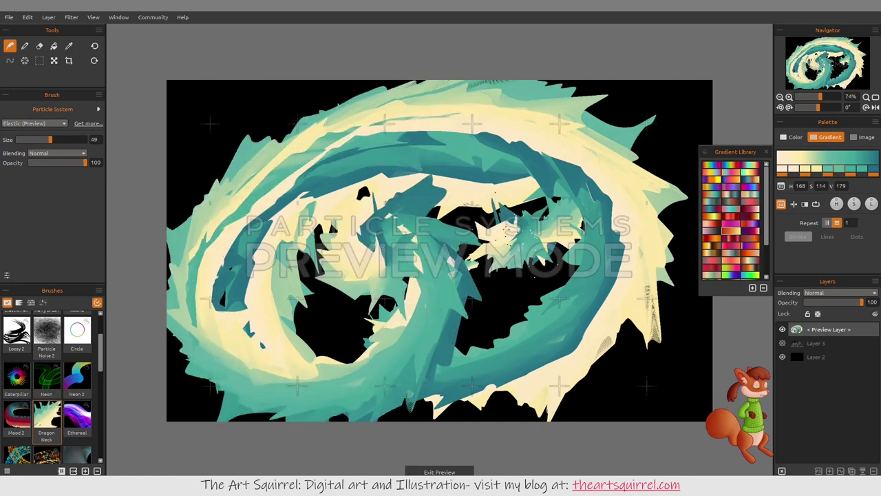
left_click(509, 302)
left_click(665, 138)
mouse_move(728, 128)
left_mouse_down()
mouse_move(681, 103)
mouse_move(607, 222)
left_mouse_up()
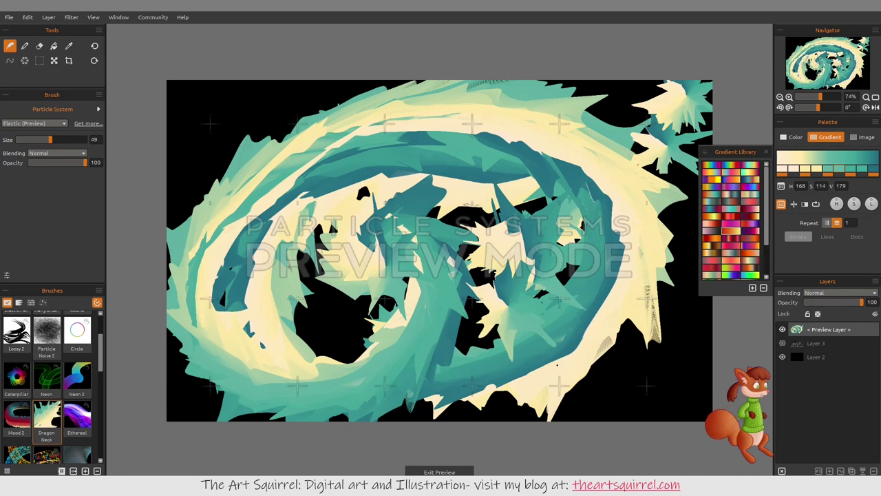